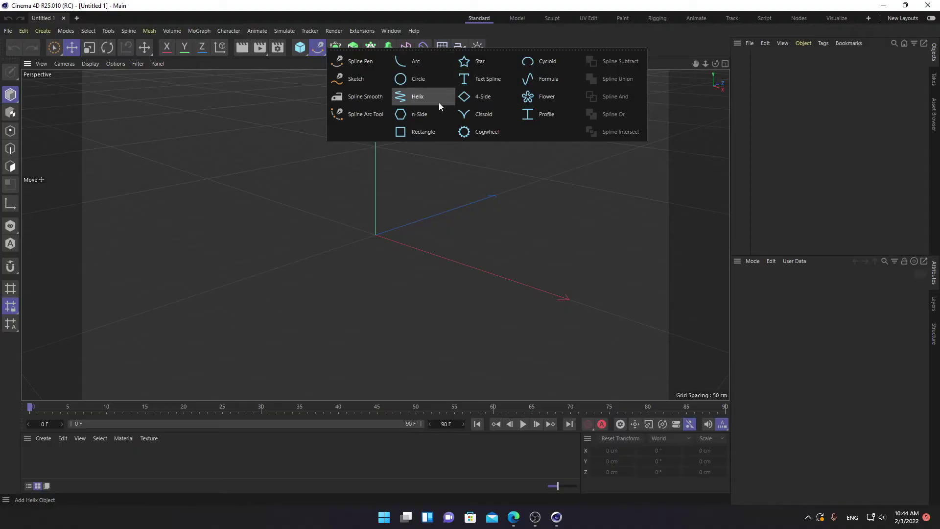
Step: Add a helix spline with a 2000 cm height and shift it along Z
{"action": "left_click", "coordinate": [439, 101]}
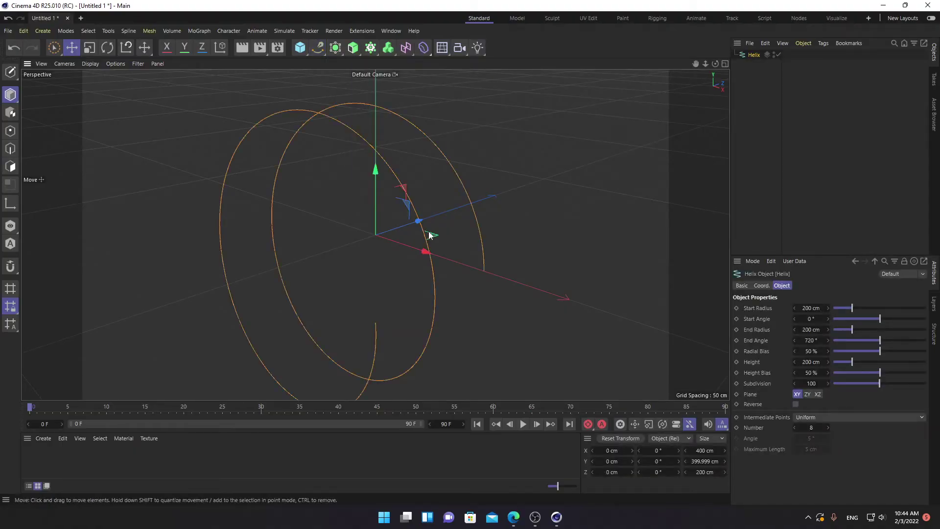
{"action": "left_click", "coordinate": [809, 362]}
{"action": "type", "text": "1000"}
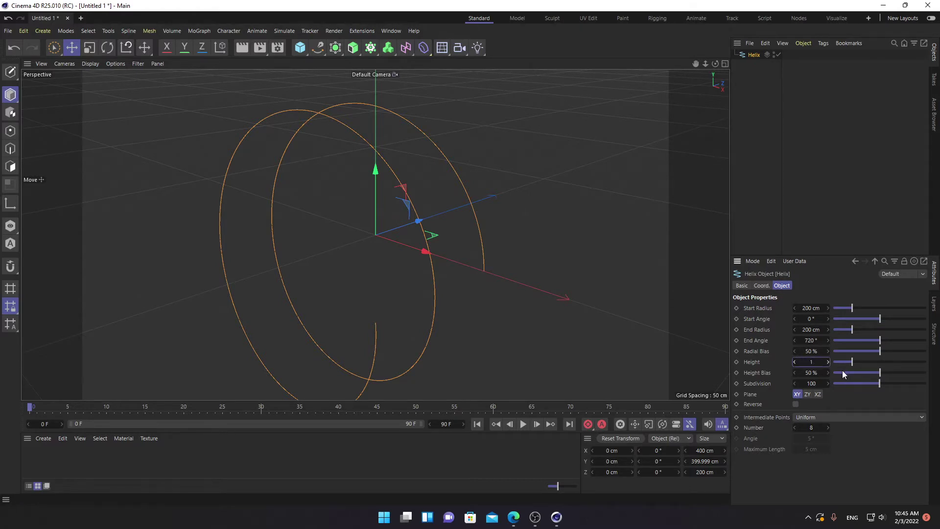
{"action": "key", "text": "Return"}
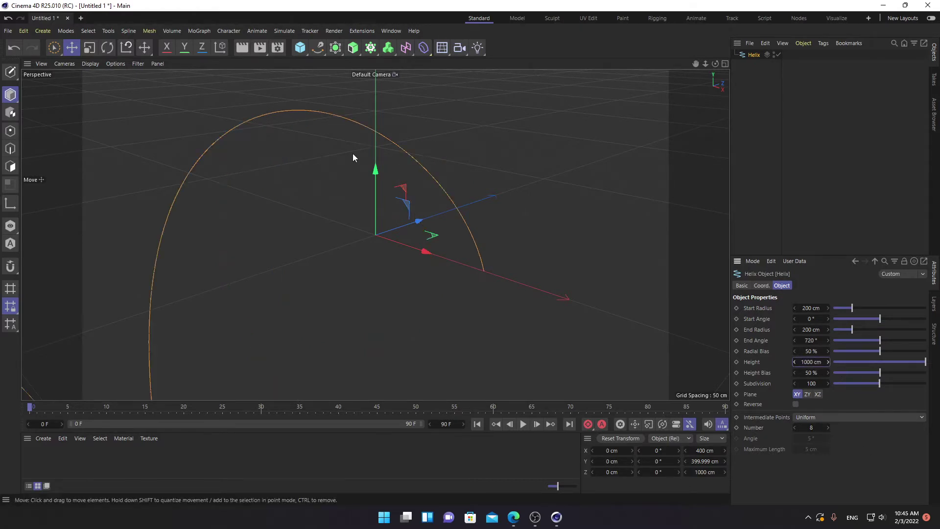
{"action": "left_click_drag", "start_coordinate": [420, 221], "coordinate": [639, 152]}
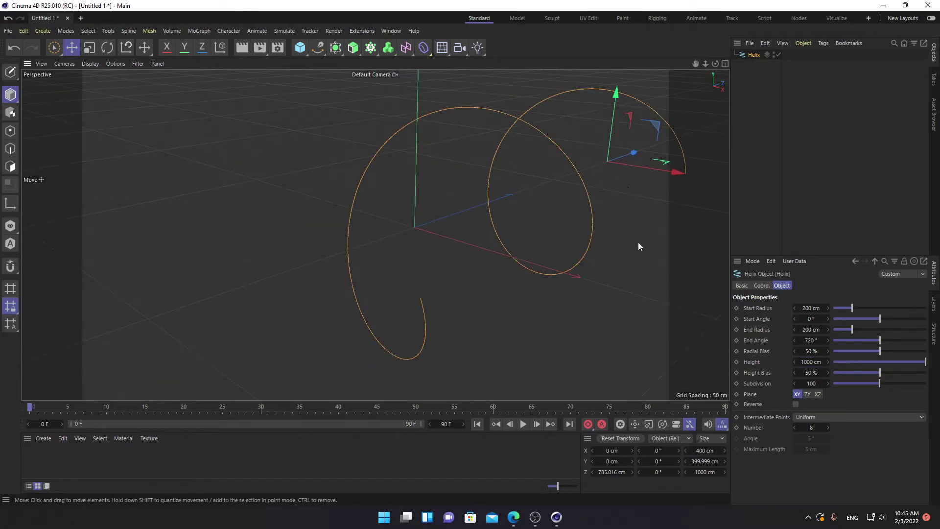
{"action": "left_click", "coordinate": [806, 362]}
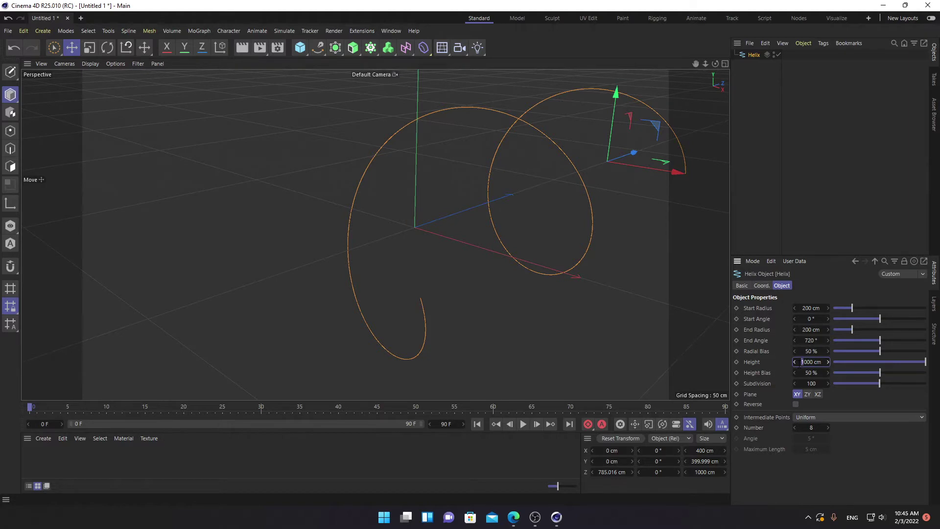
{"action": "type", "text": "2000"}
{"action": "key", "text": "Return"}
Step: Zoom out and pan the view to recentre the helix
{"action": "scroll", "coordinate": [581, 222], "scroll_direction": "down", "scroll_amount": 2}
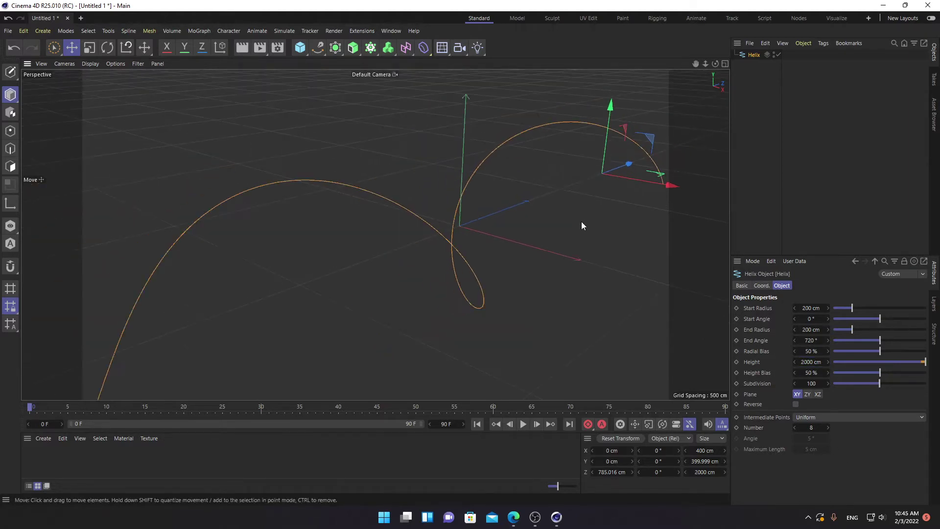
{"action": "scroll", "coordinate": [580, 222], "scroll_direction": "down", "scroll_amount": 2}
{"action": "scroll", "coordinate": [578, 227], "scroll_direction": "down", "scroll_amount": 2}
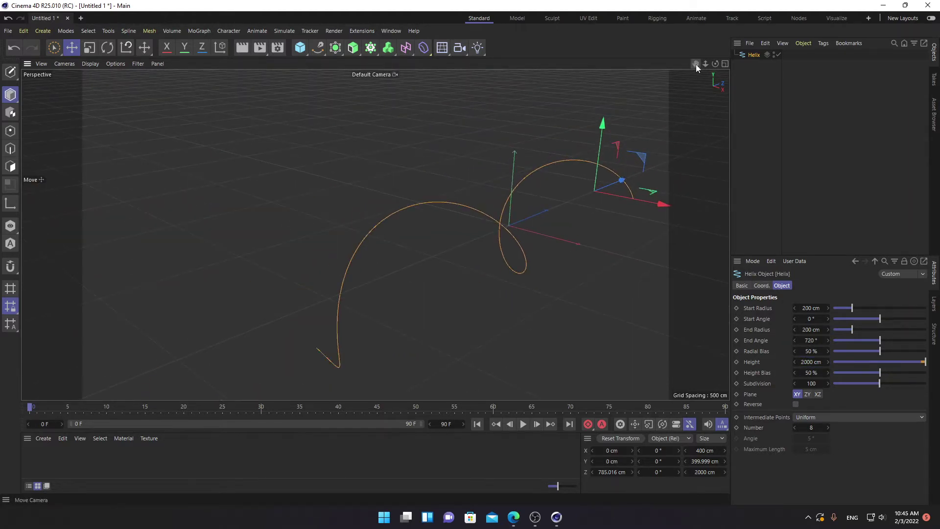
{"action": "left_click_drag", "start_coordinate": [695, 64], "coordinate": [648, 21]}
{"action": "left_click_drag", "start_coordinate": [376, 235], "coordinate": [273, 234]}
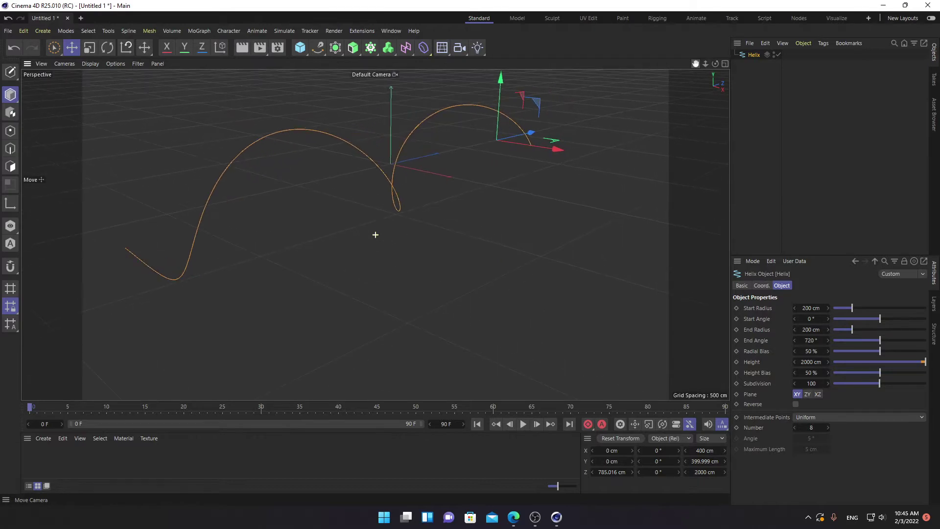
Step: Add a +X-oriented plane about 1054 cm tall and 196 cm wide beside the helix
{"action": "left_click", "coordinate": [305, 54]}
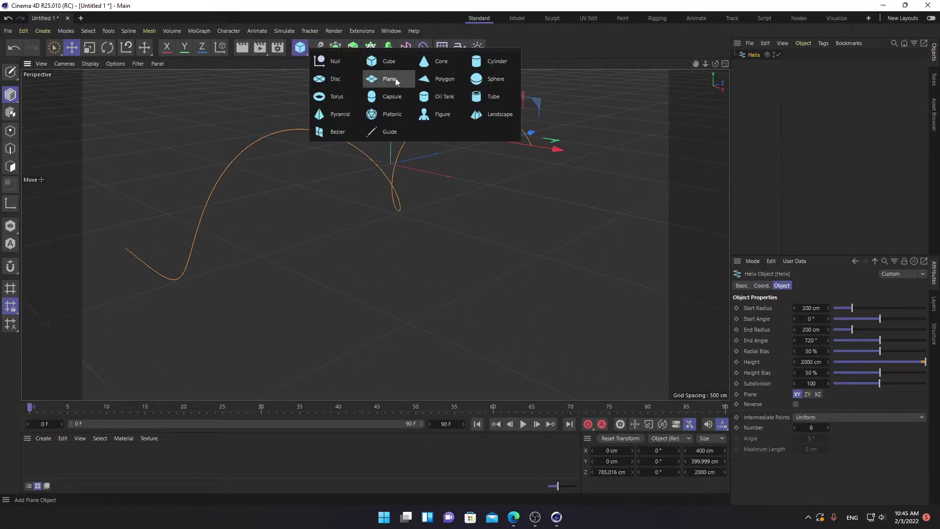
{"action": "left_click", "coordinate": [386, 79]}
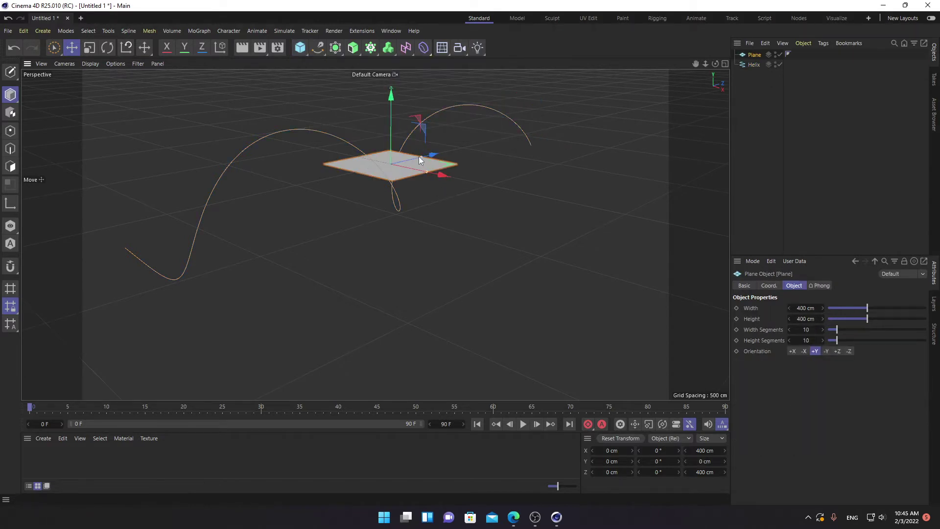
{"action": "left_click_drag", "start_coordinate": [419, 156], "coordinate": [435, 153]}
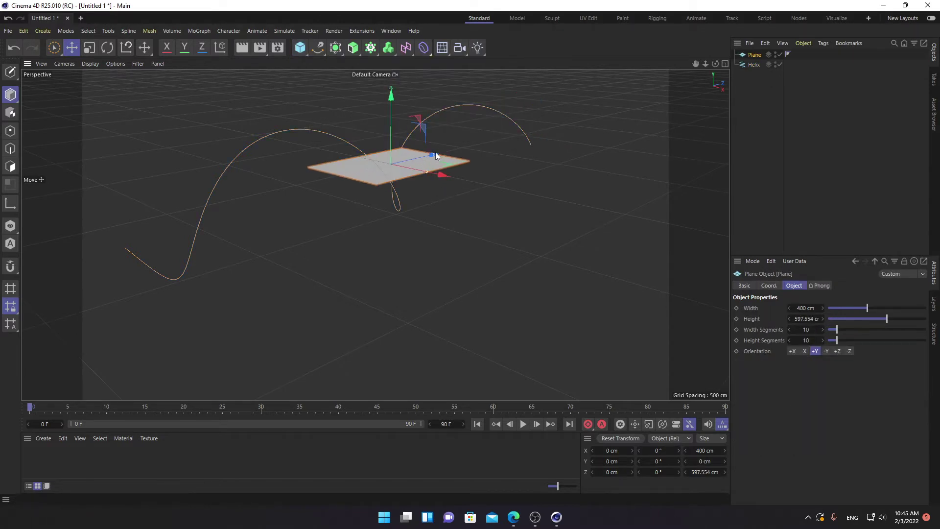
{"action": "left_click", "coordinate": [826, 351]}
{"action": "left_click", "coordinate": [838, 351]}
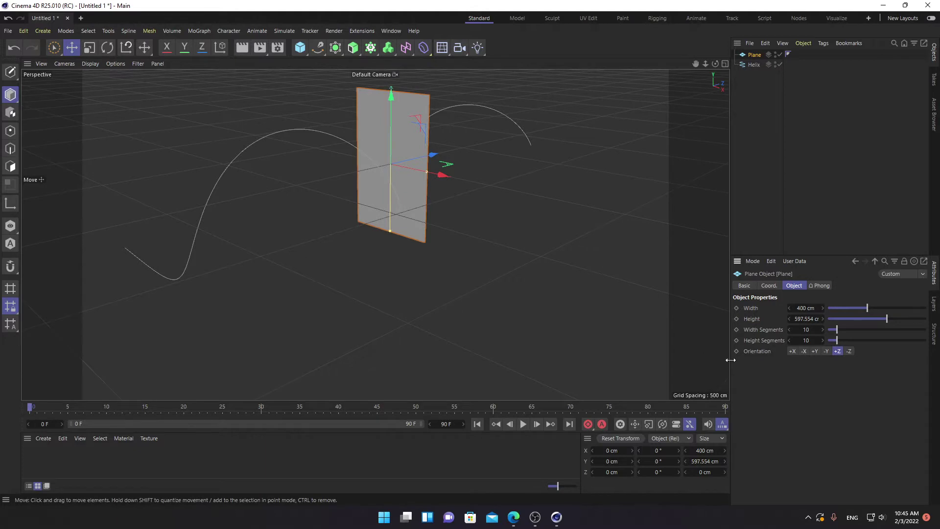
{"action": "left_click", "coordinate": [815, 351]}
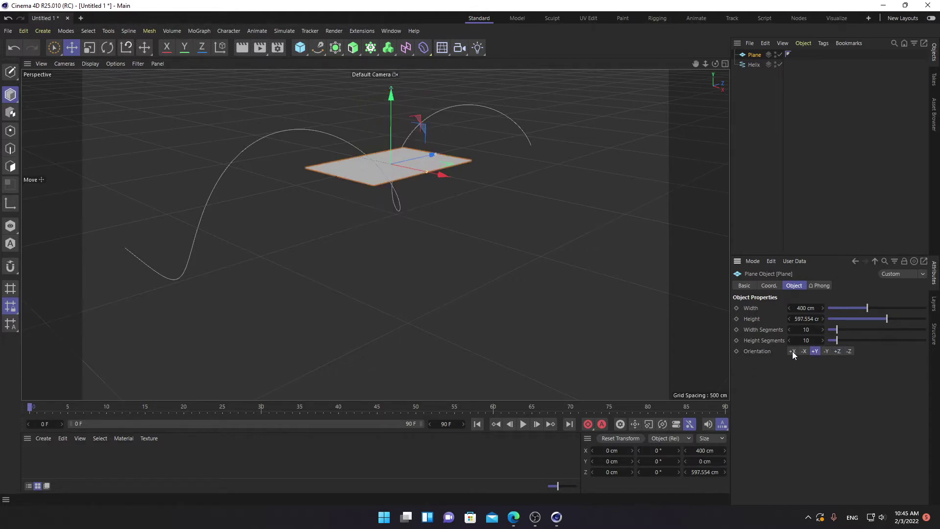
{"action": "left_click", "coordinate": [792, 351]}
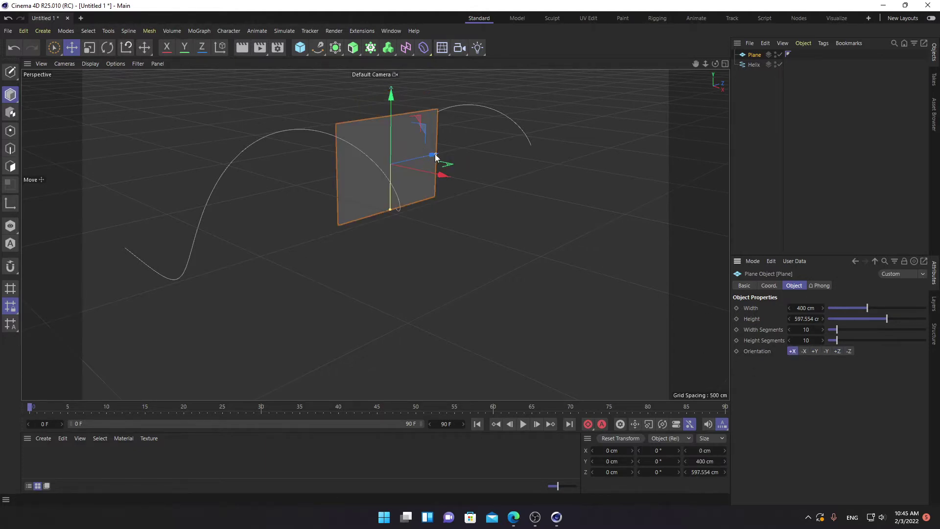
{"action": "left_click_drag", "start_coordinate": [436, 154], "coordinate": [467, 148]}
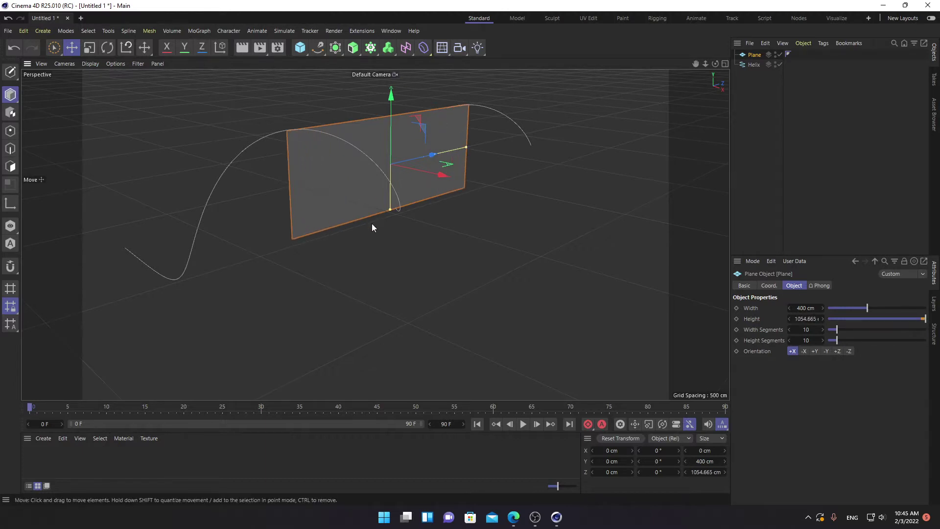
{"action": "left_click_drag", "start_coordinate": [390, 210], "coordinate": [392, 186]}
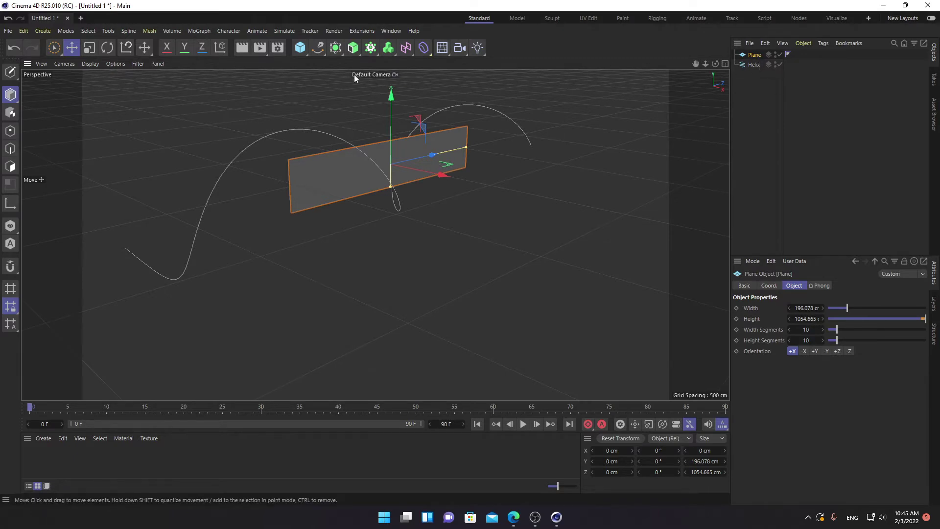
Step: Add a Spline Wrap deformer and group it with the plane under a Null
{"action": "left_click", "coordinate": [422, 50]}
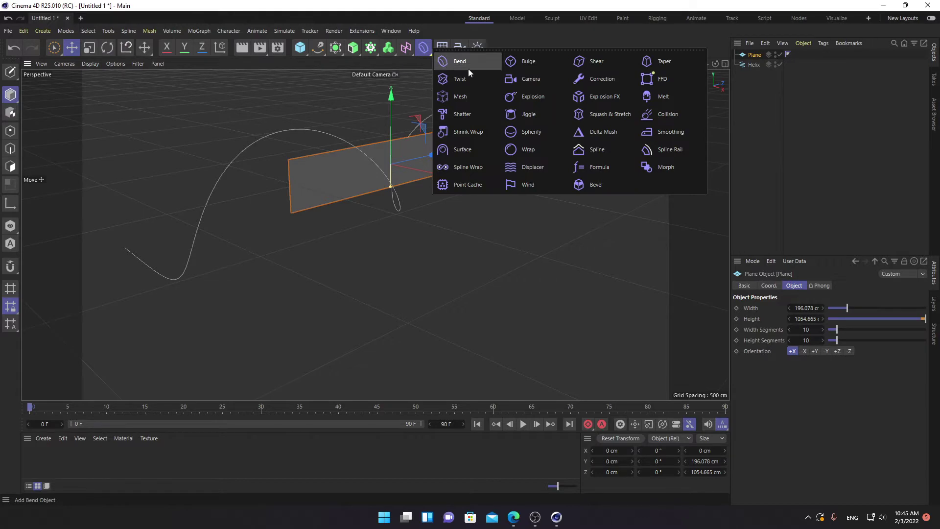
{"action": "left_click", "coordinate": [464, 167]}
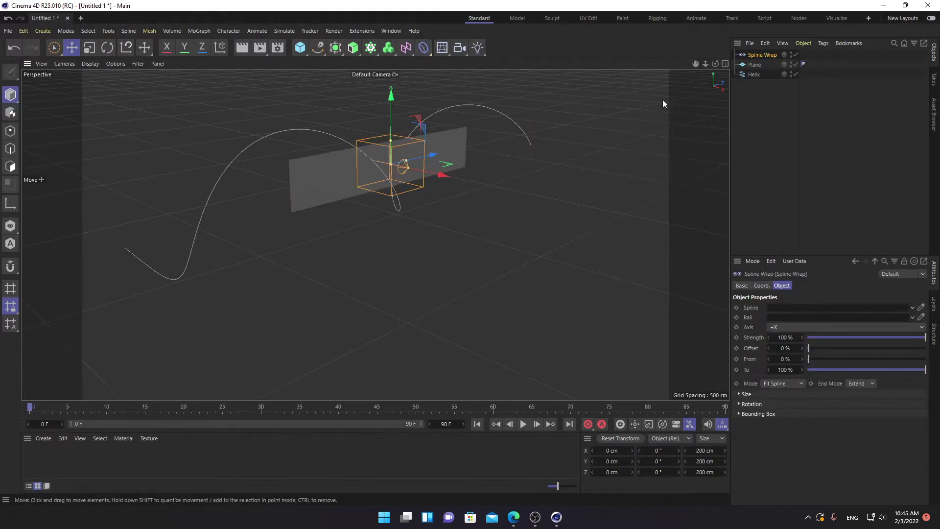
{"action": "left_click", "coordinate": [754, 65]}
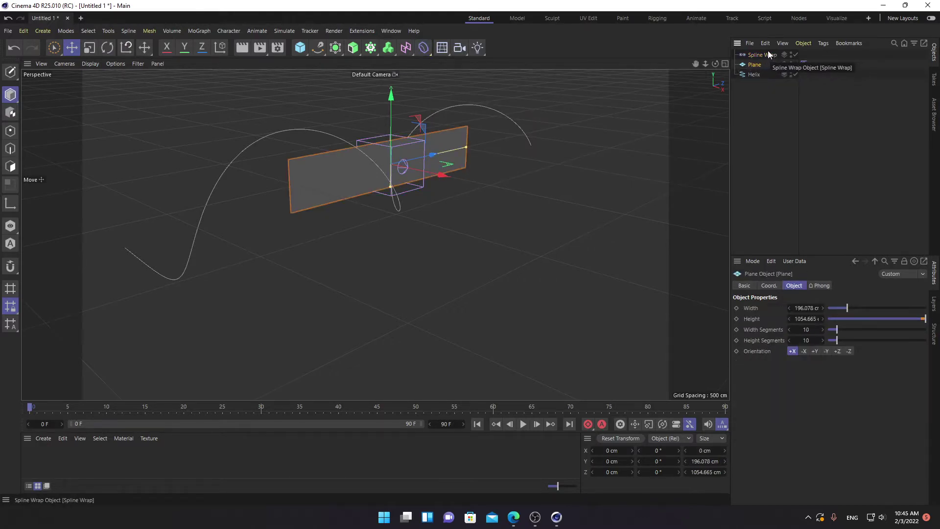
{"action": "left_click", "coordinate": [764, 54], "text": "ctrl"}
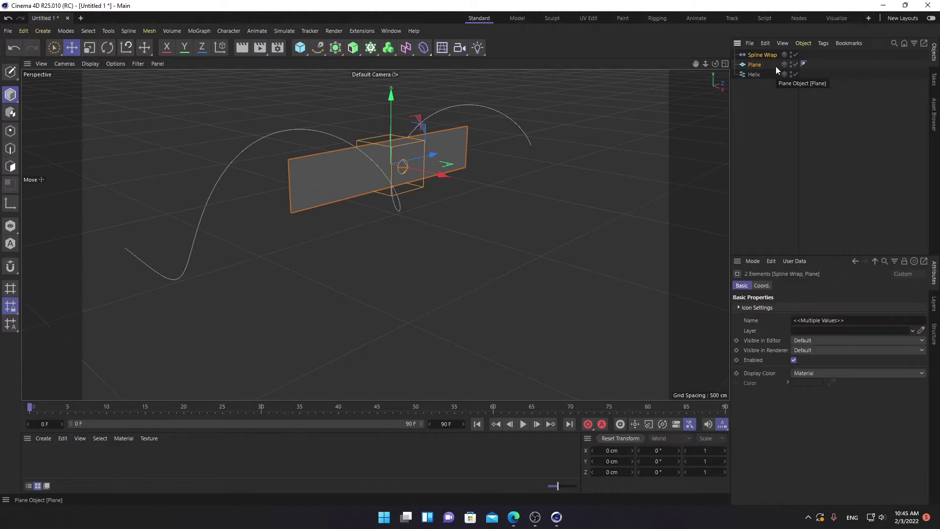
{"action": "key", "text": "alt+g"}
{"action": "left_click", "coordinate": [734, 54]}
Step: Link the Helix to the Spline Wrap and give the plane 33×68 segments and 177 cm width
{"action": "left_click", "coordinate": [759, 65]}
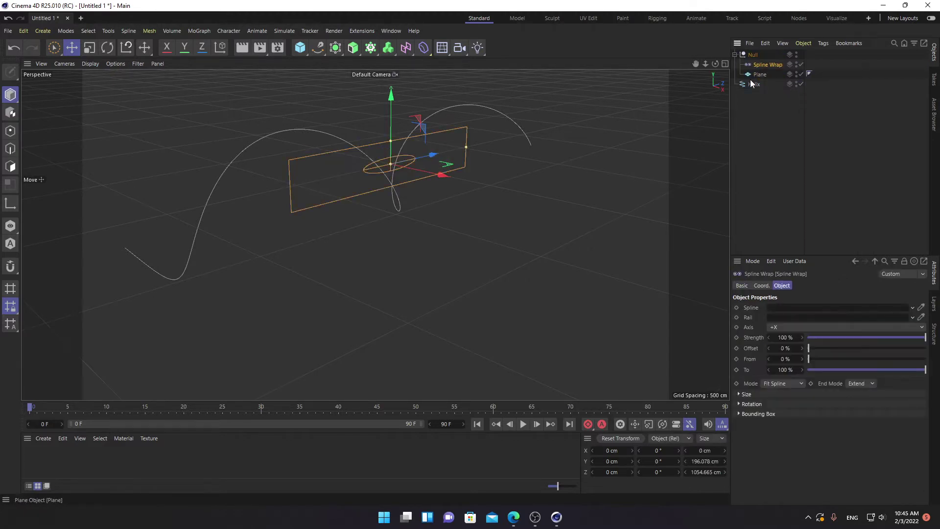
{"action": "left_click_drag", "start_coordinate": [752, 84], "coordinate": [800, 309]}
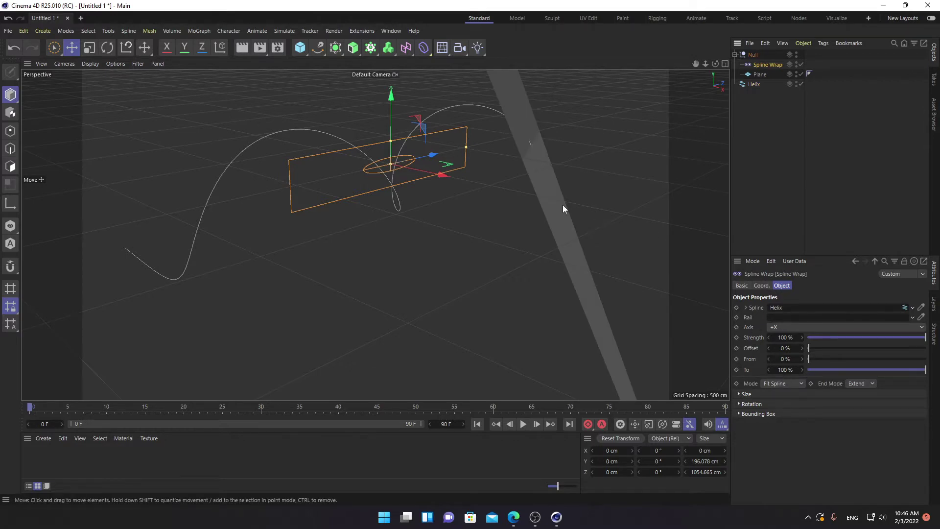
{"action": "left_click", "coordinate": [758, 75]}
{"action": "left_click_drag", "start_coordinate": [838, 331], "coordinate": [895, 344]}
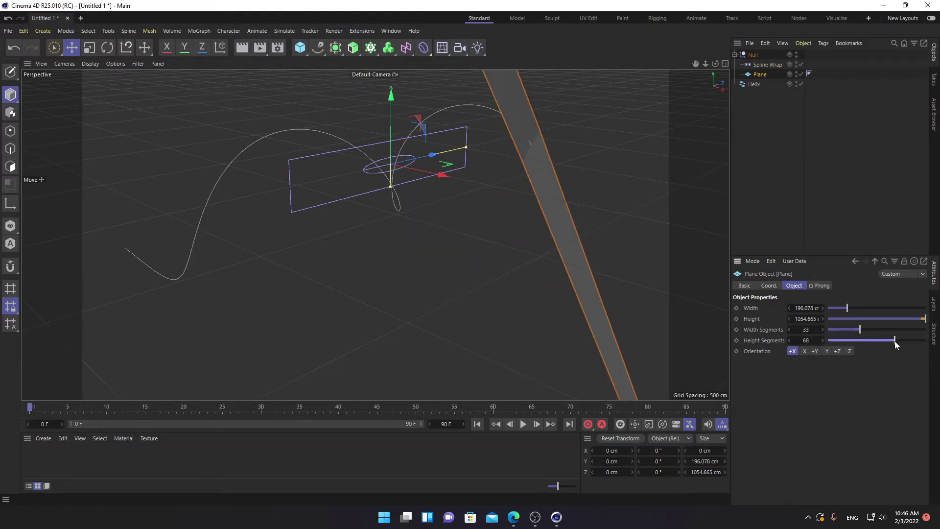
{"action": "mouse_move", "coordinate": [847, 307]}
{"action": "left_mouse_down"}
{"action": "mouse_move", "coordinate": [838, 311]}
{"action": "mouse_move", "coordinate": [845, 310]}
{"action": "left_mouse_up"}
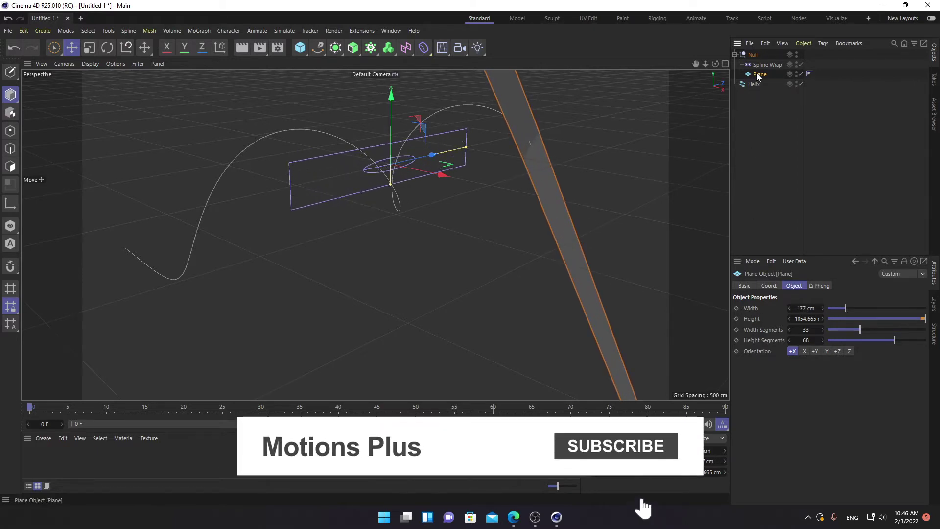
{"action": "mouse_move", "coordinate": [754, 77]}
{"action": "left_mouse_down"}
{"action": "mouse_move", "coordinate": [758, 63]}
{"action": "mouse_move", "coordinate": [376, 234]}
{"action": "left_mouse_up"}
{"action": "left_click", "coordinate": [759, 65]}
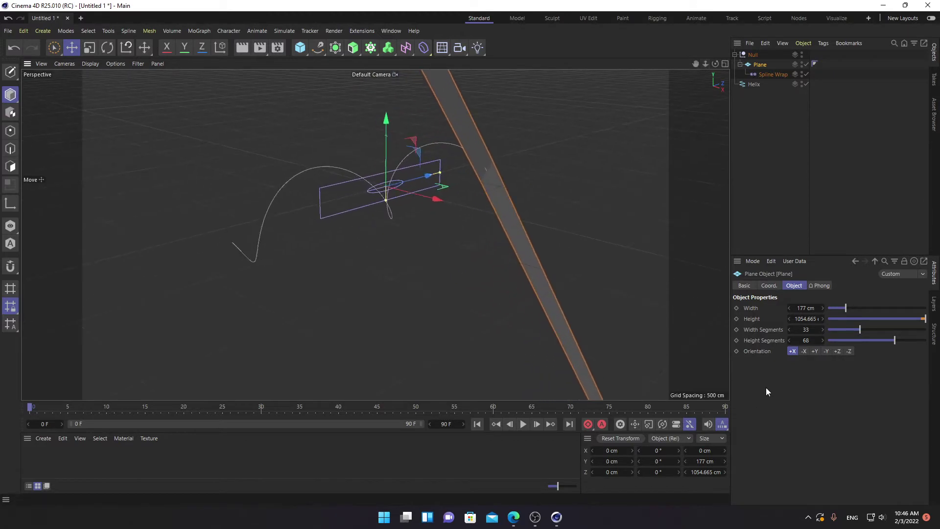
Step: Orient the plane +Y and resize it to 52 by 97 cm with 94×100 segments
{"action": "left_click", "coordinate": [804, 352]}
{"action": "left_click", "coordinate": [815, 351]}
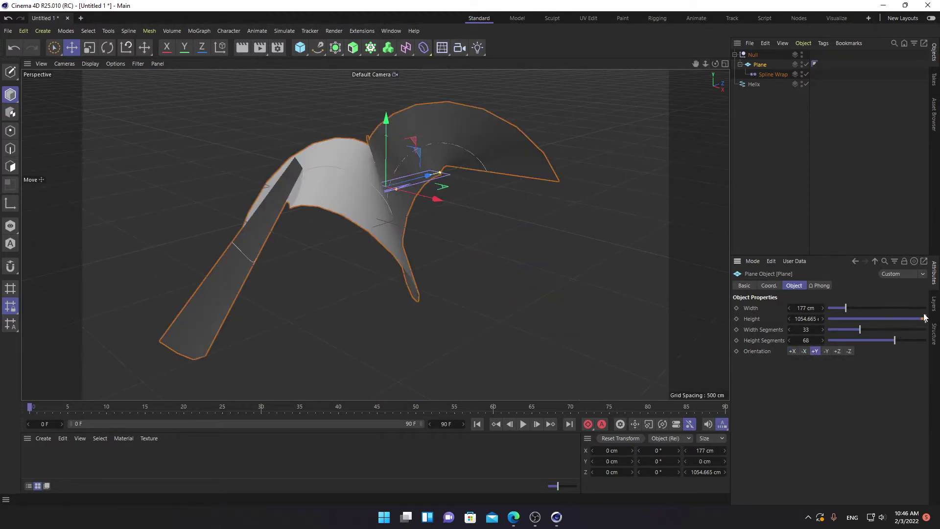
{"action": "left_click_drag", "start_coordinate": [846, 308], "coordinate": [831, 309]}
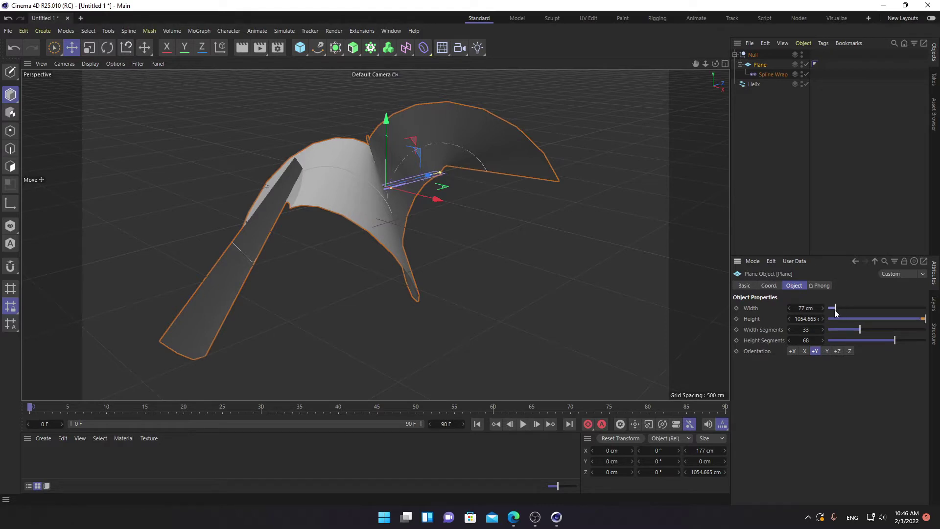
{"action": "left_click_drag", "start_coordinate": [892, 319], "coordinate": [837, 321]}
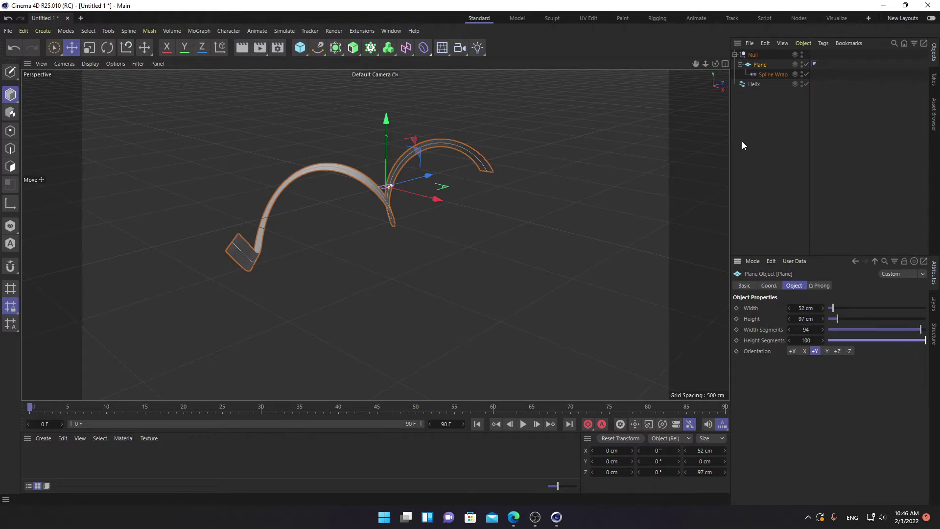
{"action": "left_click_drag", "start_coordinate": [715, 63], "coordinate": [374, 233]}
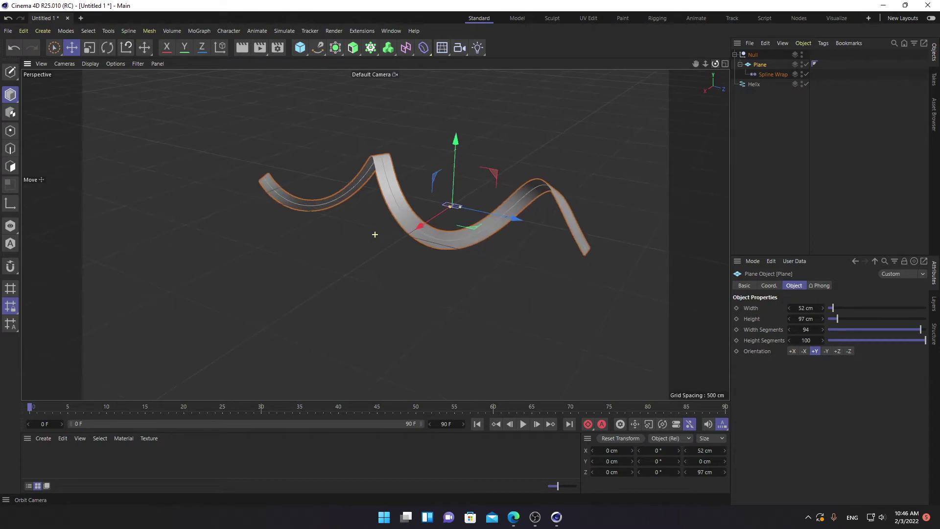
Step: Keyframe the Spline Wrap Offset at two frames, ending at -103.862% with From 127%
{"action": "left_click", "coordinate": [764, 74]}
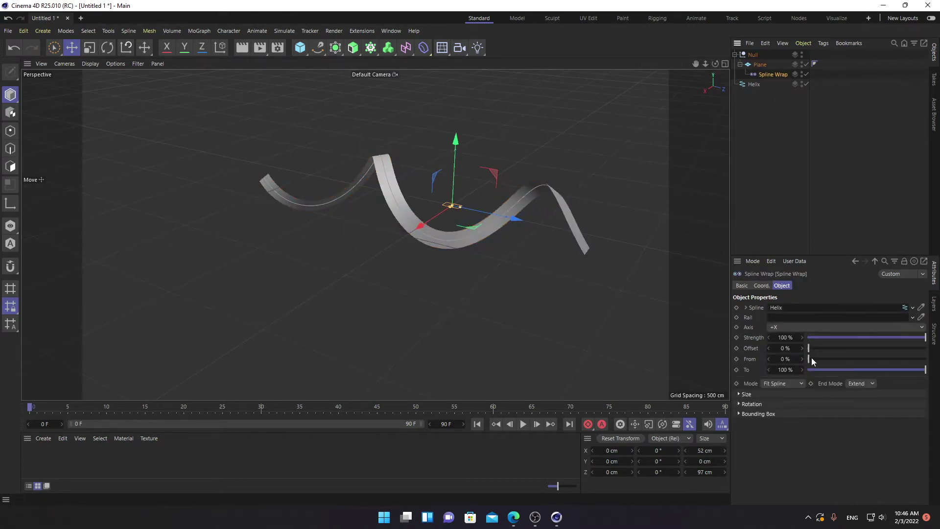
{"action": "mouse_move", "coordinate": [811, 358]}
{"action": "left_mouse_down"}
{"action": "mouse_move", "coordinate": [824, 348]}
{"action": "mouse_move", "coordinate": [927, 348]}
{"action": "left_mouse_up"}
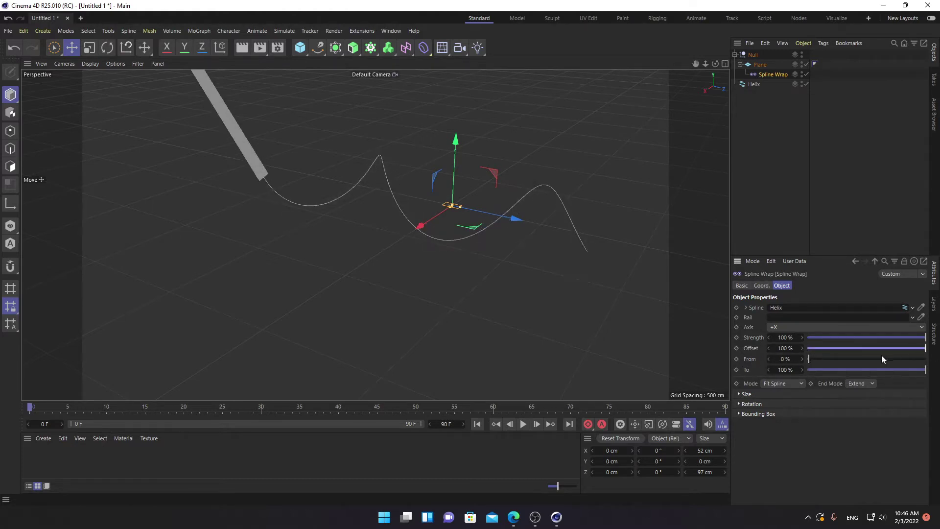
{"action": "left_click_drag", "start_coordinate": [783, 351], "coordinate": [801, 351]}
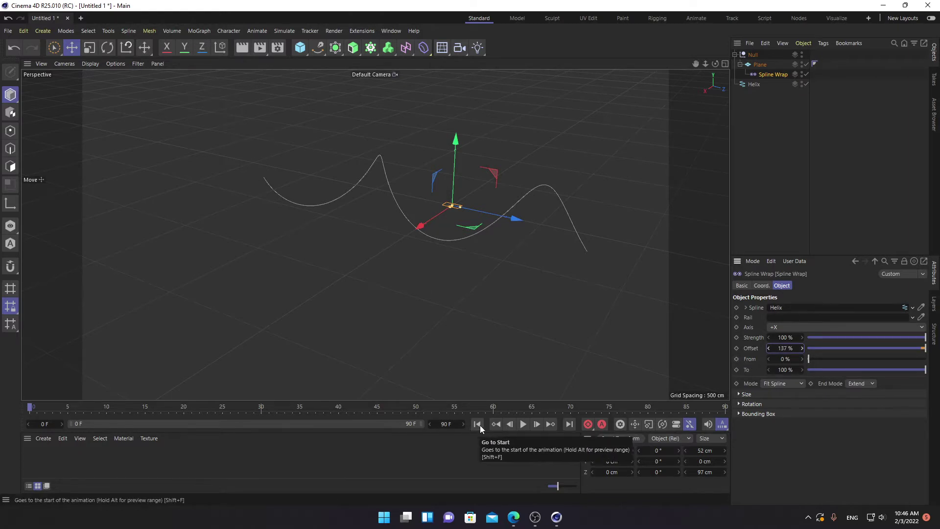
{"action": "left_click", "coordinate": [737, 348]}
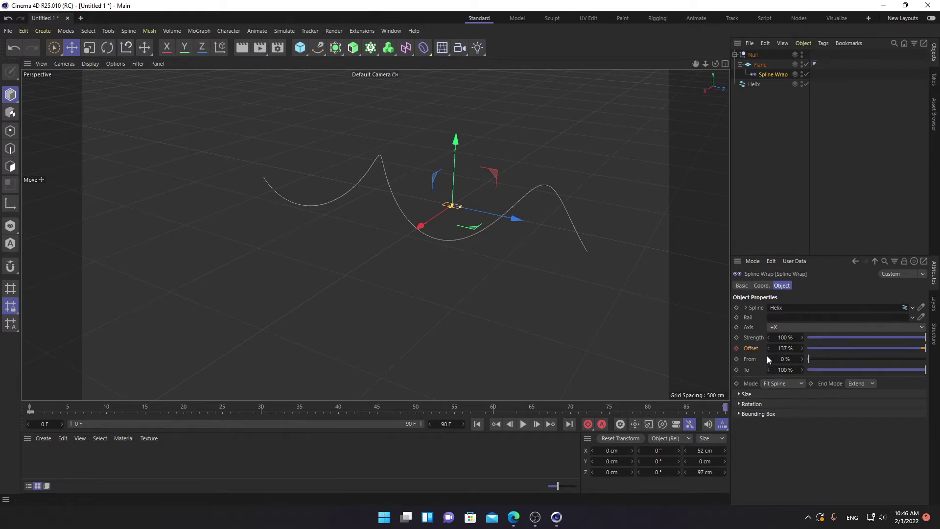
{"action": "left_click_drag", "start_coordinate": [782, 348], "coordinate": [788, 348]}
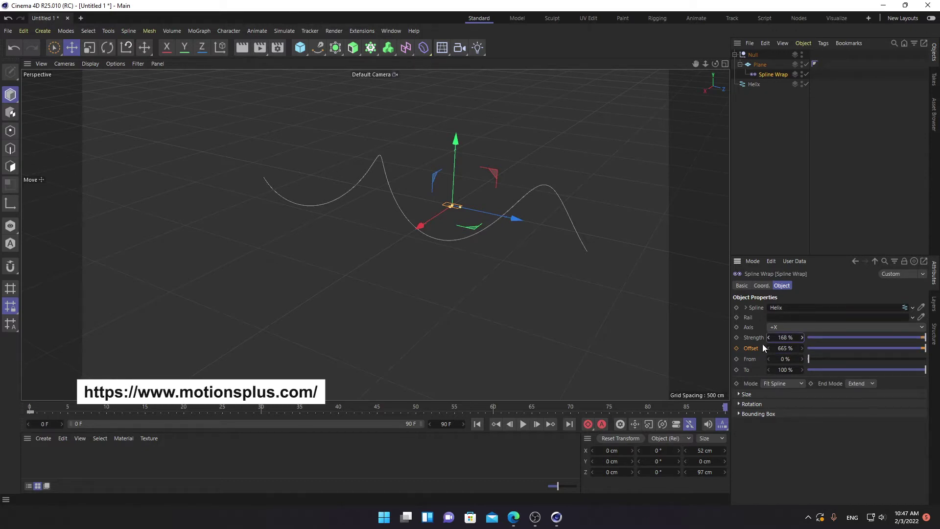
{"action": "key", "text": "ctrl+z"}
{"action": "mouse_move", "coordinate": [783, 359]}
{"action": "left_mouse_down"}
{"action": "mouse_move", "coordinate": [823, 359]}
{"action": "mouse_move", "coordinate": [773, 348]}
{"action": "mouse_move", "coordinate": [783, 348]}
{"action": "left_mouse_up"}
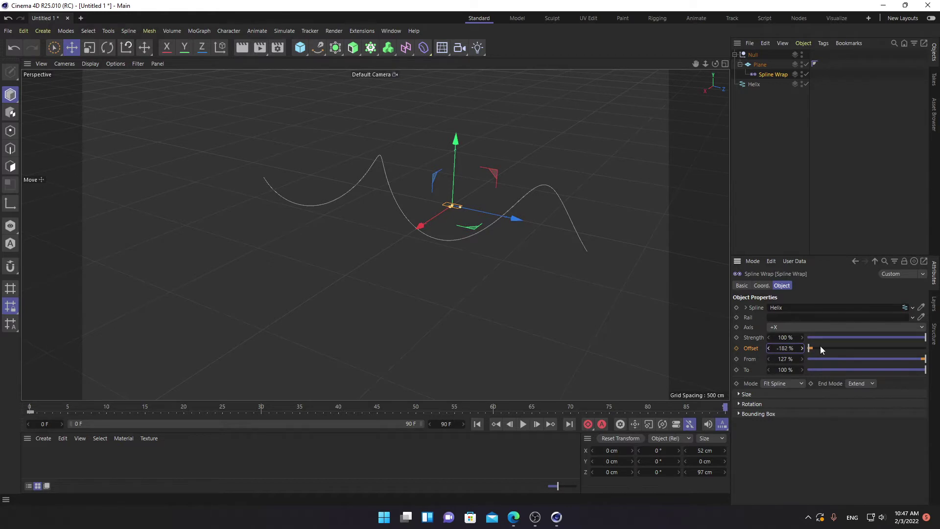
{"action": "left_click", "coordinate": [734, 348]}
{"action": "mouse_move", "coordinate": [721, 410]}
{"action": "left_mouse_down"}
{"action": "mouse_move", "coordinate": [481, 405]}
{"action": "mouse_move", "coordinate": [147, 375]}
{"action": "mouse_move", "coordinate": [436, 387]}
{"action": "mouse_move", "coordinate": [331, 397]}
{"action": "mouse_move", "coordinate": [522, 391]}
{"action": "mouse_move", "coordinate": [498, 396]}
{"action": "left_mouse_up"}
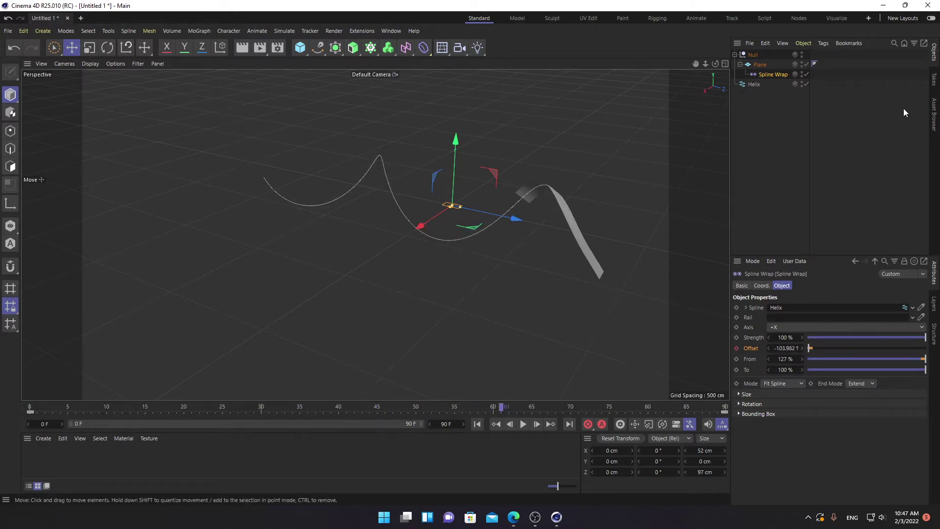
Step: Set the plane width to 1000 cm and scrub the timeline to check the animation
{"action": "left_click", "coordinate": [760, 65]}
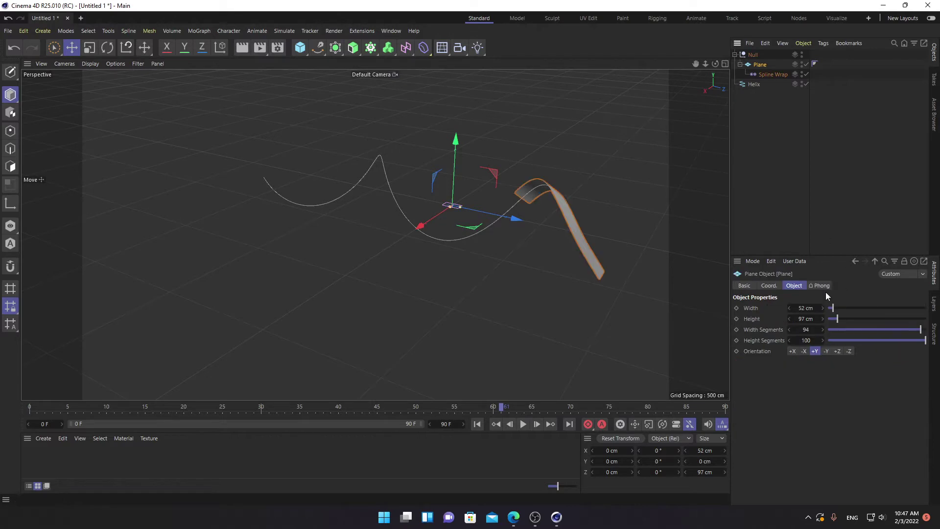
{"action": "left_click_drag", "start_coordinate": [838, 320], "coordinate": [925, 308]}
{"action": "key", "text": "ctrl+z"}
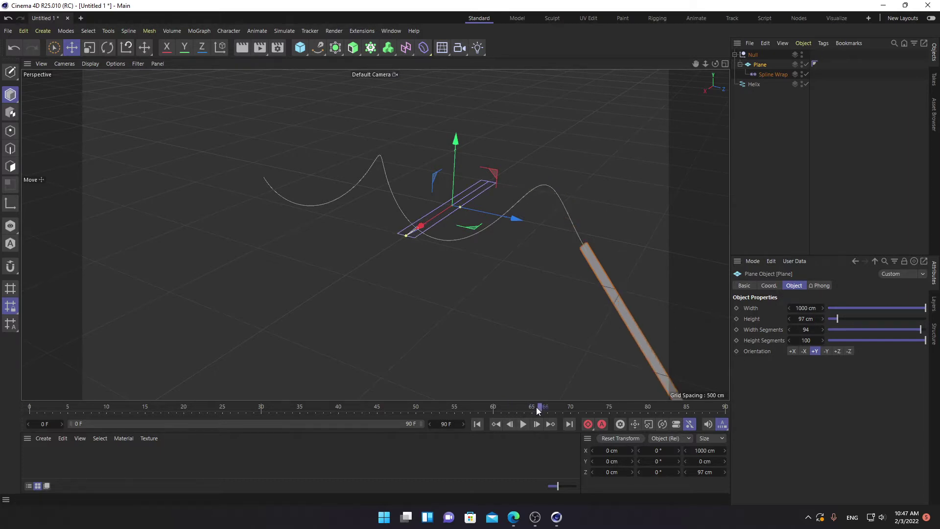
{"action": "left_click_drag", "start_coordinate": [502, 413], "coordinate": [510, 409]}
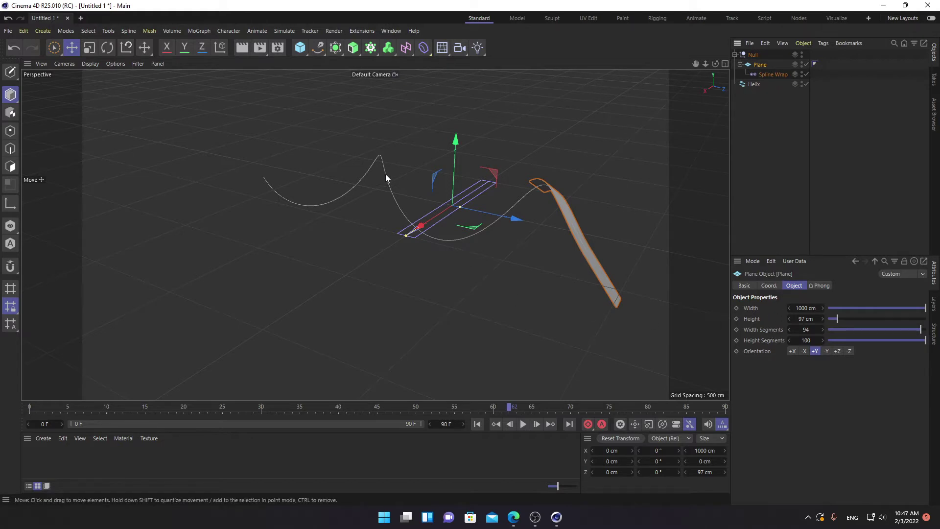
Step: Create a new material with Color and Reflectance off and Luminance on
{"action": "left_click", "coordinate": [47, 455]}
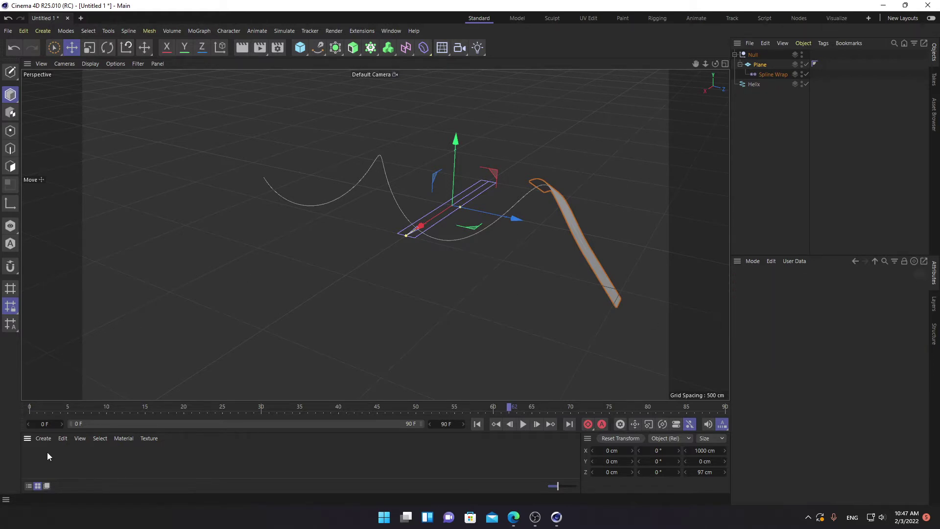
{"action": "double_click", "coordinate": [46, 458]}
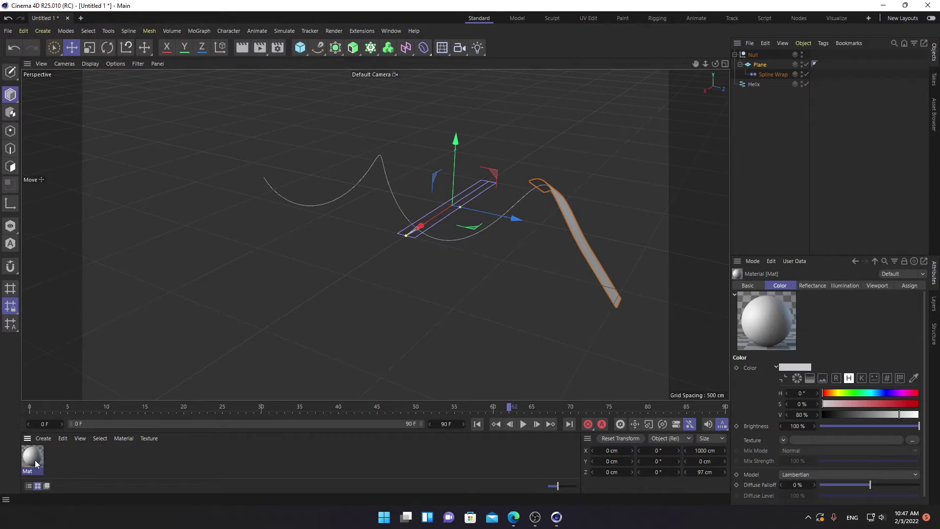
{"action": "double_click", "coordinate": [34, 460]}
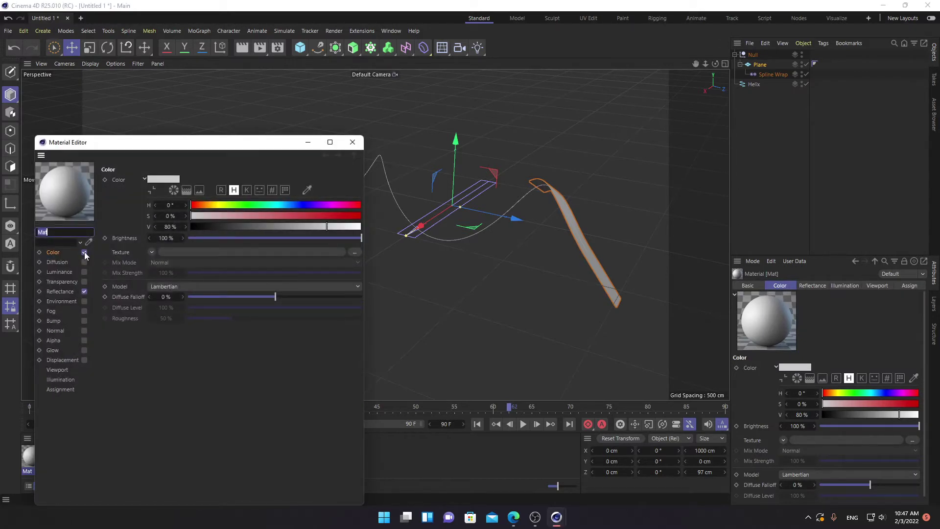
{"action": "left_click", "coordinate": [85, 253]}
{"action": "left_click", "coordinate": [84, 292]}
{"action": "left_click", "coordinate": [53, 282]}
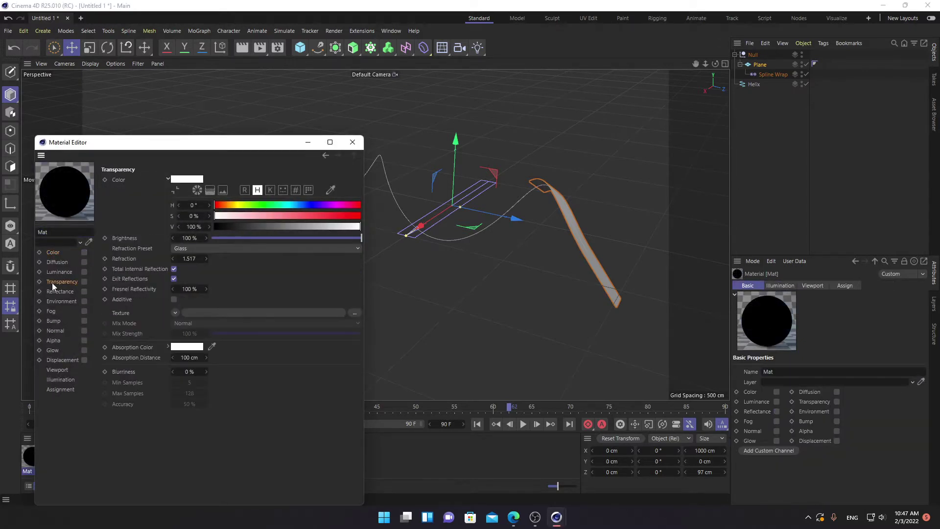
{"action": "left_click", "coordinate": [84, 272]}
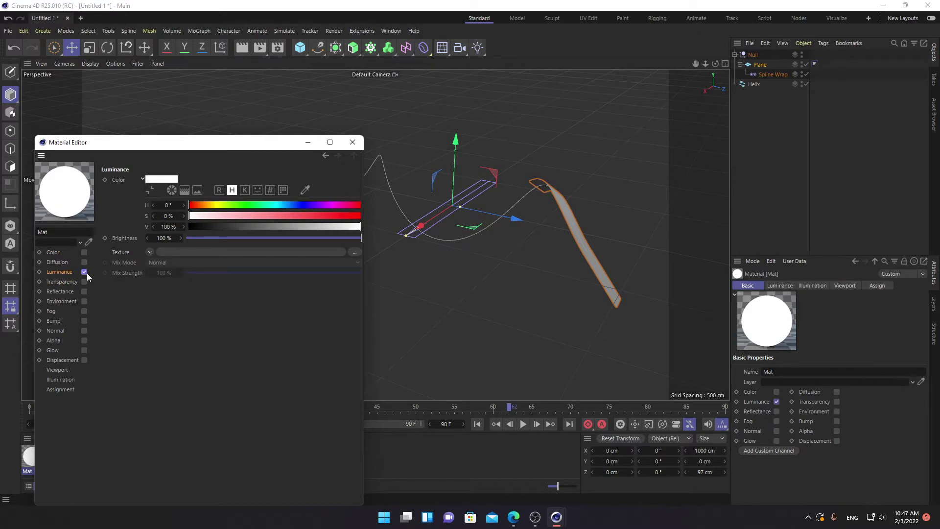
Step: Load t_00090.png as the Luminance texture without copying it, and enable Alpha
{"action": "left_click", "coordinate": [200, 252]}
{"action": "scroll", "coordinate": [421, 336], "scroll_direction": "down", "scroll_amount": 3}
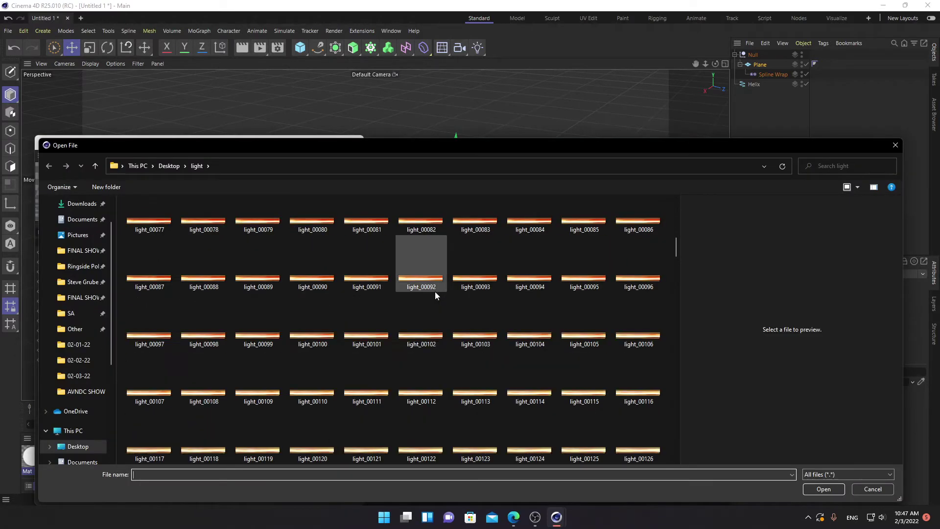
{"action": "scroll", "coordinate": [435, 292], "scroll_direction": "down", "scroll_amount": 6}
{"action": "scroll", "coordinate": [434, 296], "scroll_direction": "down", "scroll_amount": 6}
{"action": "scroll", "coordinate": [431, 303], "scroll_direction": "down", "scroll_amount": 6}
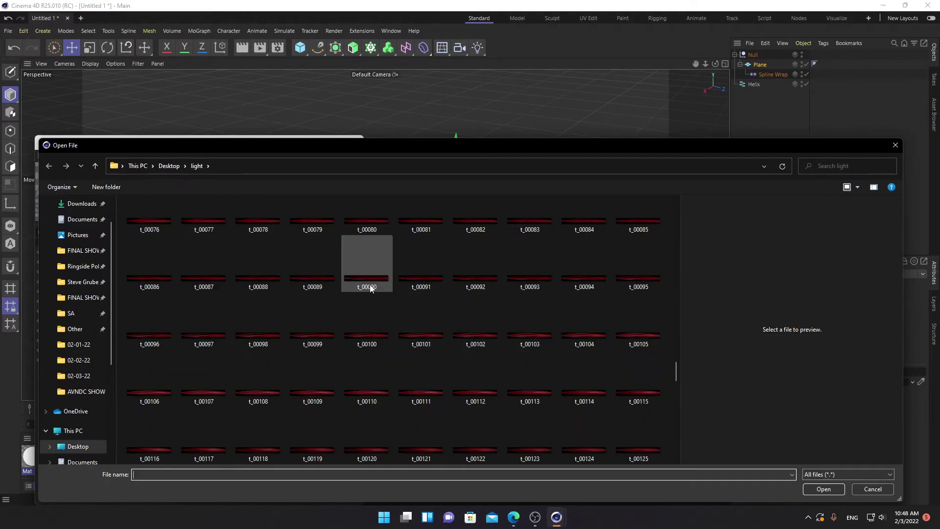
{"action": "left_click", "coordinate": [360, 285]}
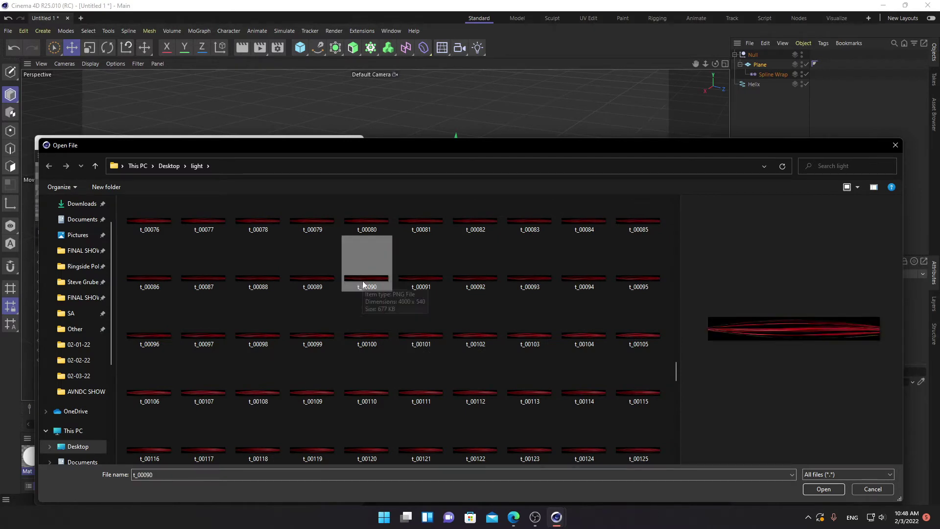
{"action": "double_click", "coordinate": [362, 280]}
{"action": "left_click", "coordinate": [553, 303]}
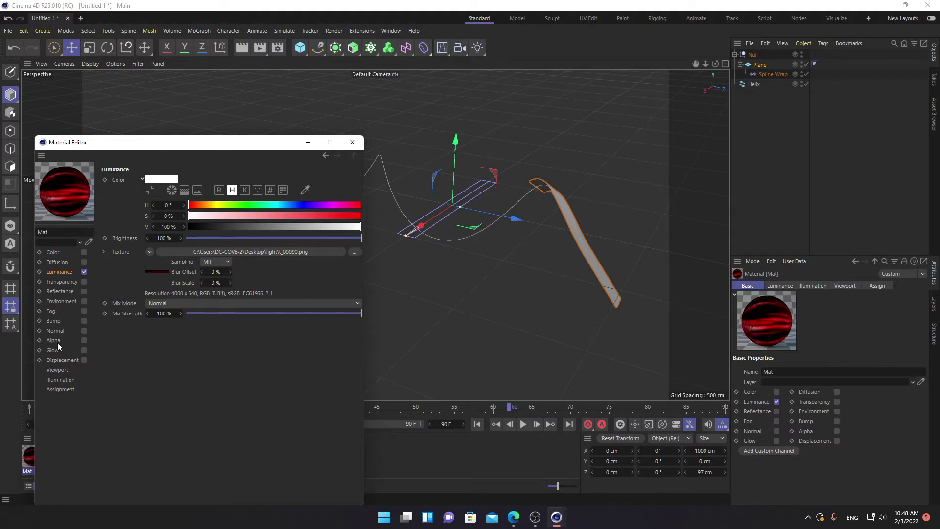
{"action": "left_click", "coordinate": [84, 340]}
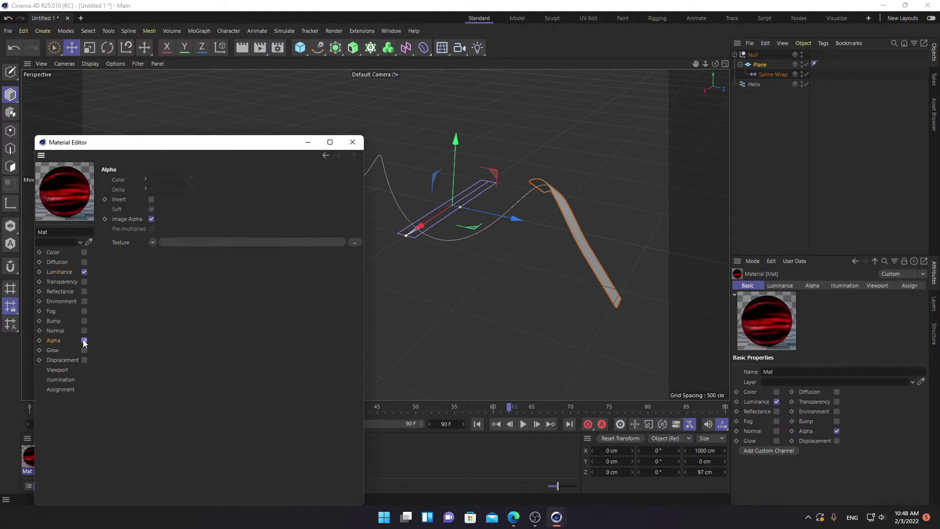
Step: Browse for an Alpha image, then explore and undo Luminance shader options
{"action": "left_click", "coordinate": [186, 242]}
{"action": "scroll", "coordinate": [338, 293], "scroll_direction": "down", "scroll_amount": 10}
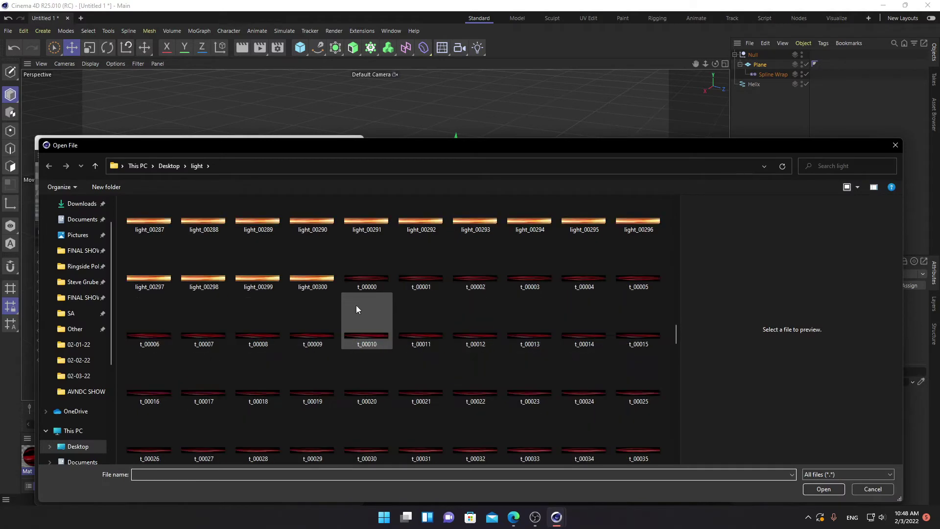
{"action": "left_click", "coordinate": [895, 145]}
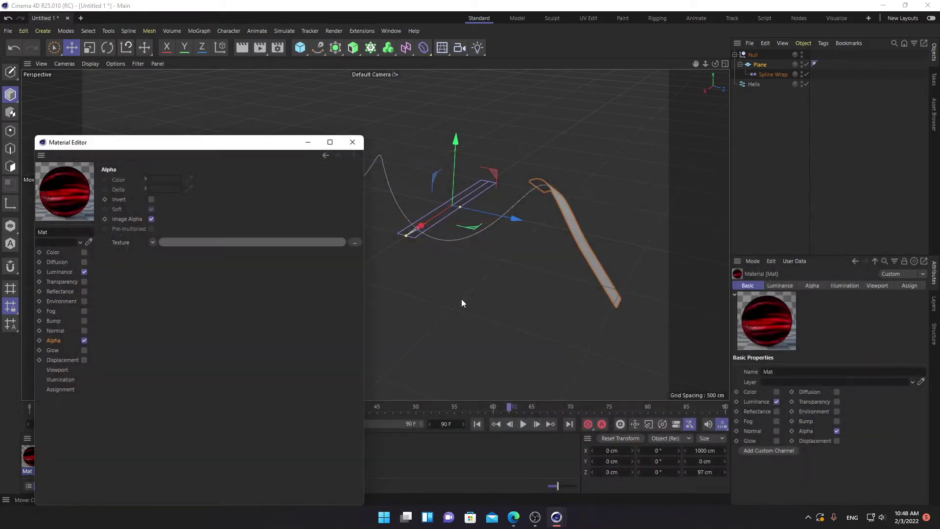
{"action": "left_click", "coordinate": [49, 273]}
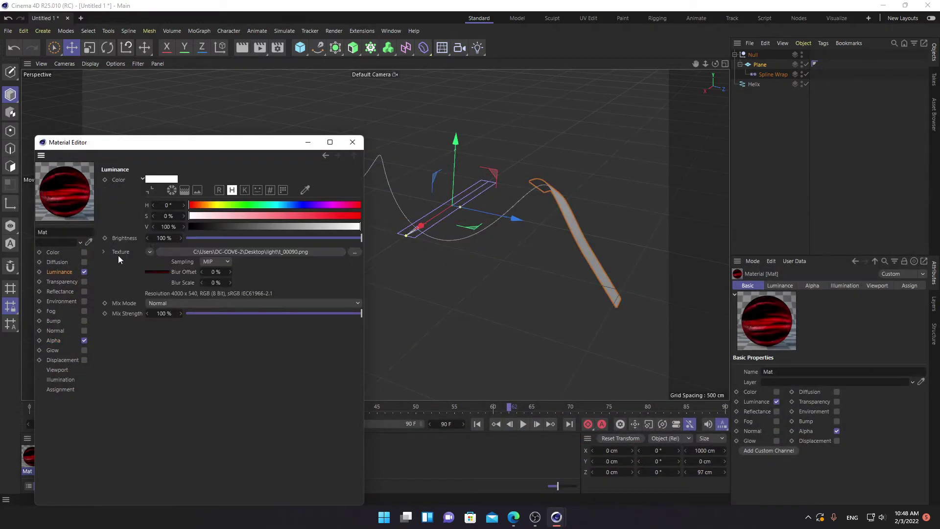
{"action": "left_click", "coordinate": [158, 251]}
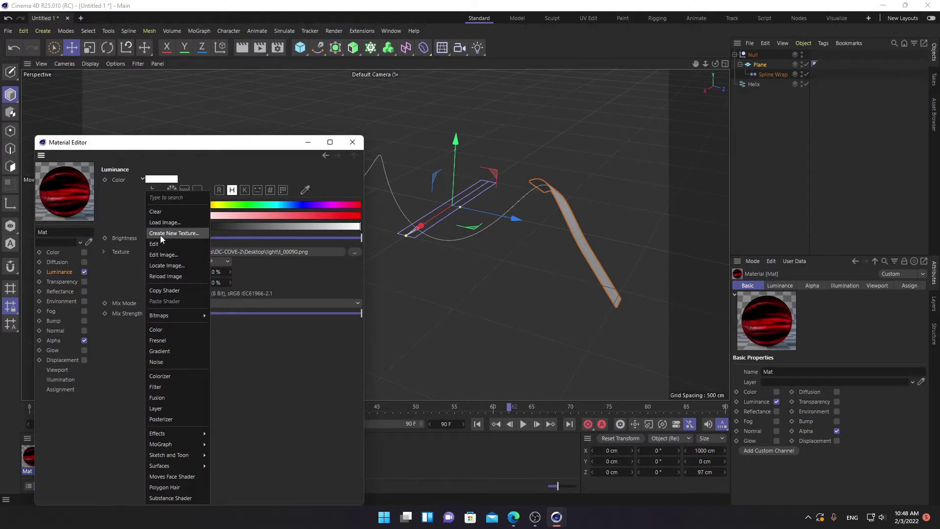
{"action": "left_click", "coordinate": [160, 330]}
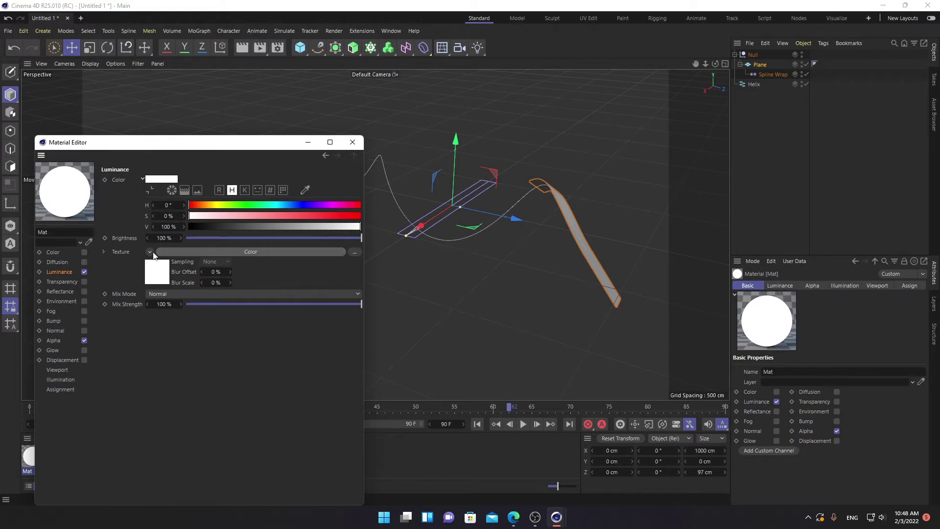
{"action": "key", "text": "ctrl+z"}
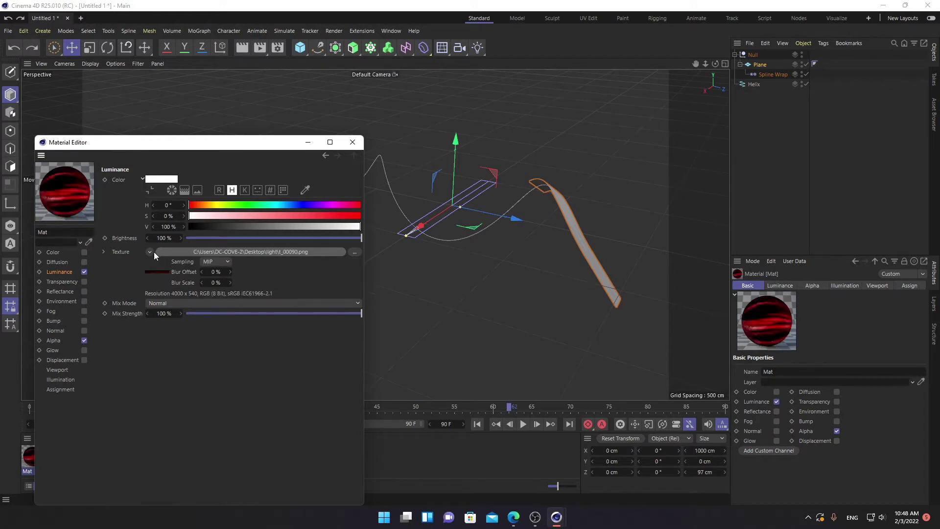
Step: Copy the t_00090 shader from Luminance into the Alpha texture and close the editor
{"action": "left_click", "coordinate": [154, 252]}
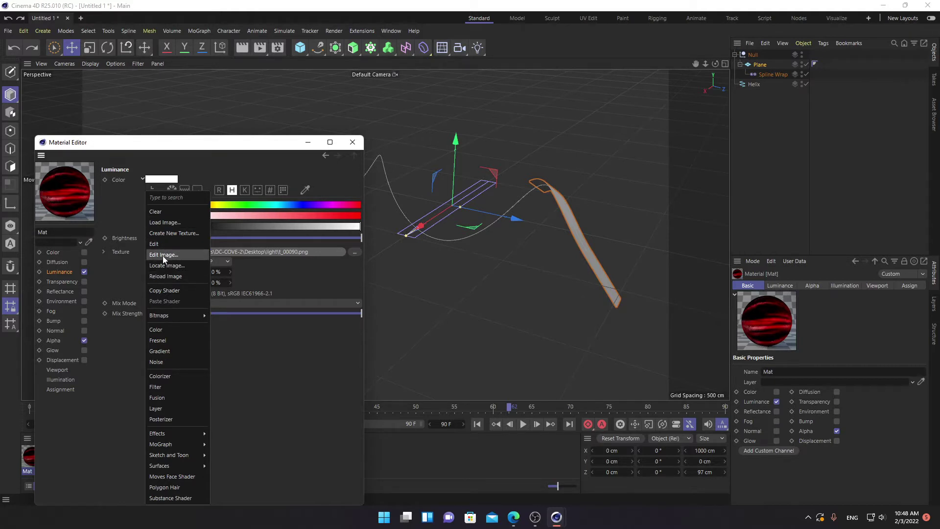
{"action": "left_click", "coordinate": [172, 291]}
{"action": "left_click", "coordinate": [66, 339]}
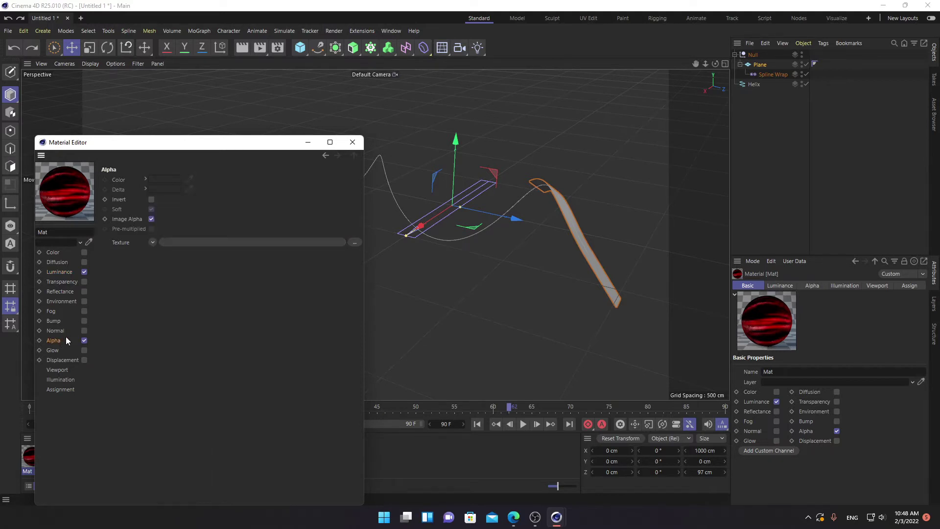
{"action": "left_click", "coordinate": [153, 243]}
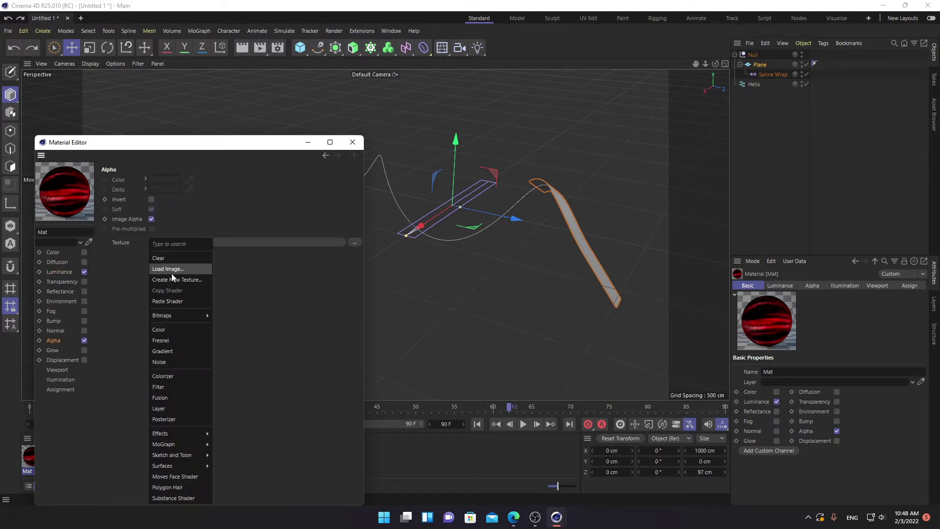
{"action": "left_click", "coordinate": [176, 300]}
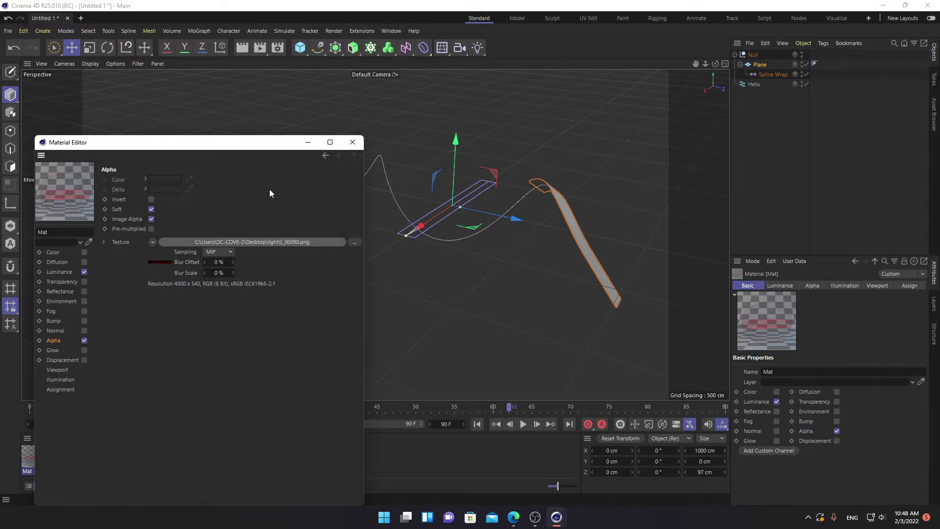
{"action": "left_click", "coordinate": [352, 142]}
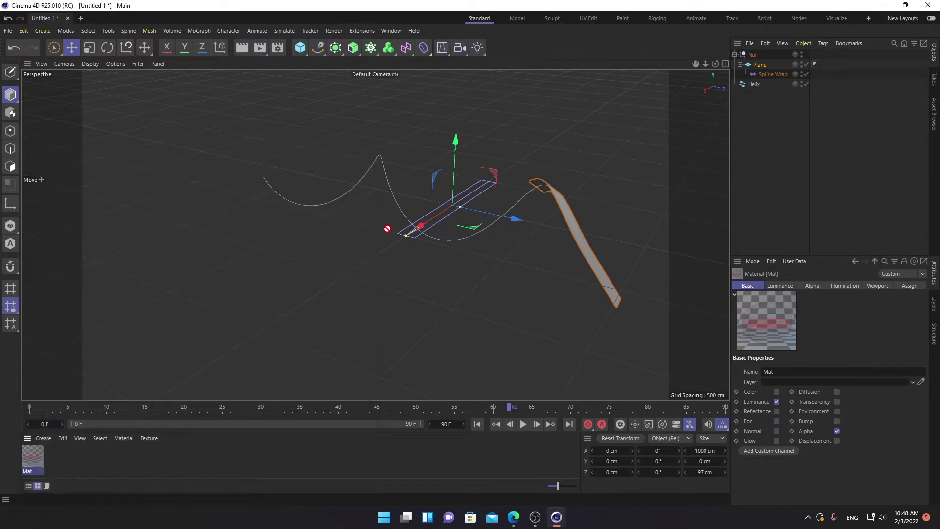
Step: Apply the 'Mat' material to the wrapped plane and render a preview
{"action": "left_click_drag", "start_coordinate": [387, 229], "coordinate": [584, 251]}
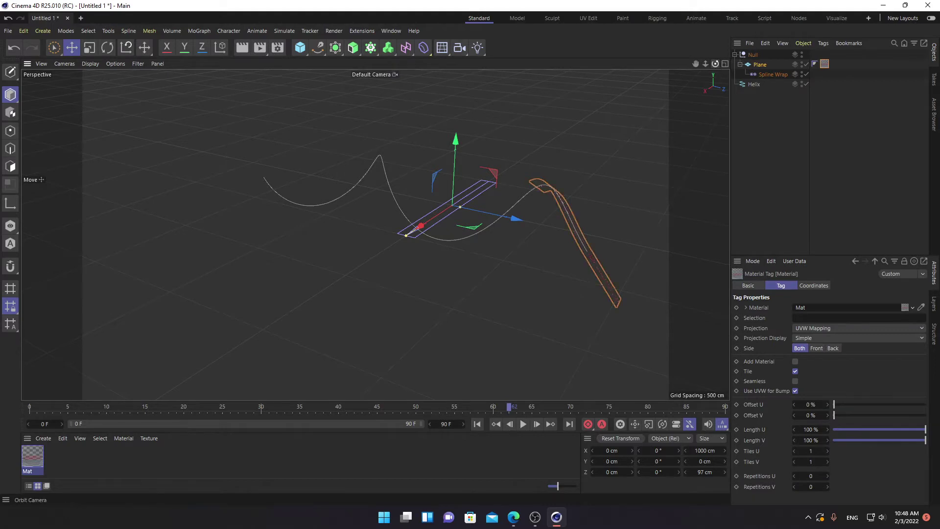
{"action": "left_click_drag", "start_coordinate": [411, 229], "coordinate": [401, 212], "text": "alt"}
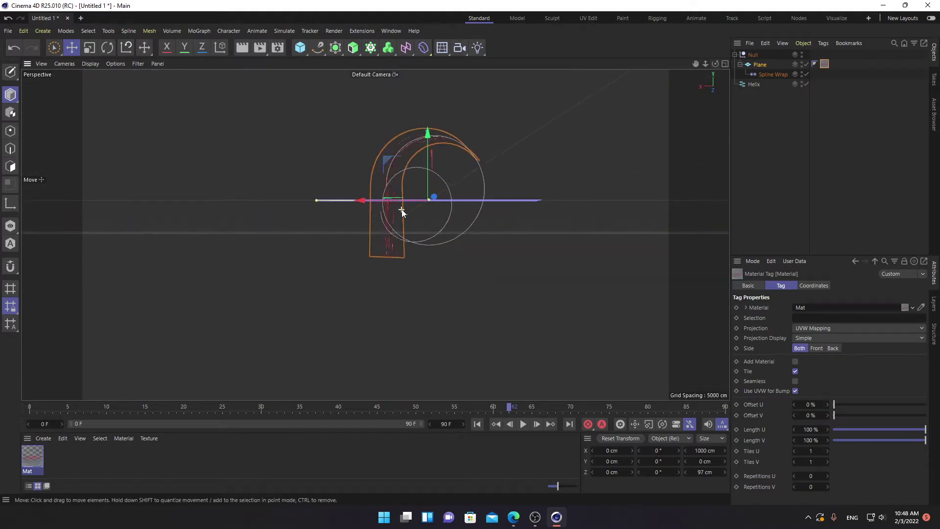
{"action": "scroll", "coordinate": [402, 211], "scroll_direction": "up", "scroll_amount": 2}
{"action": "scroll", "coordinate": [402, 211], "scroll_direction": "up", "scroll_amount": 2}
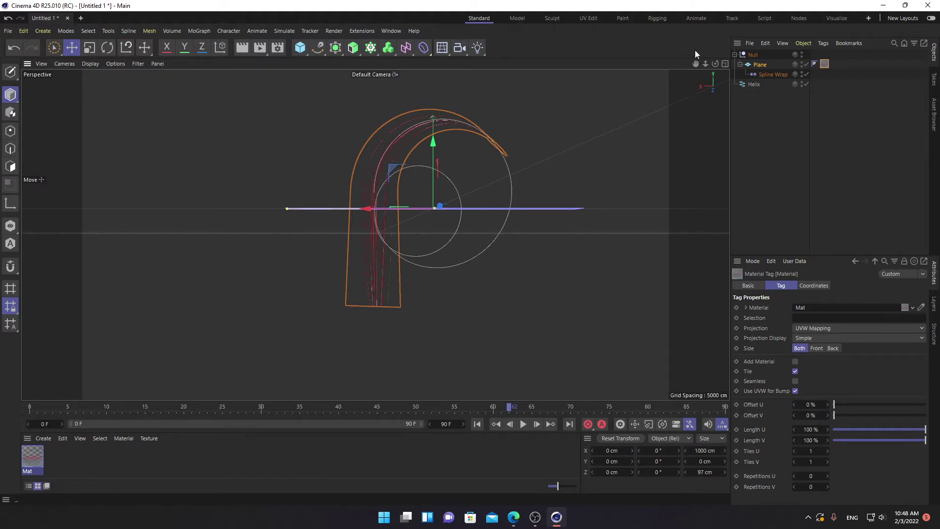
{"action": "left_click", "coordinate": [242, 48]}
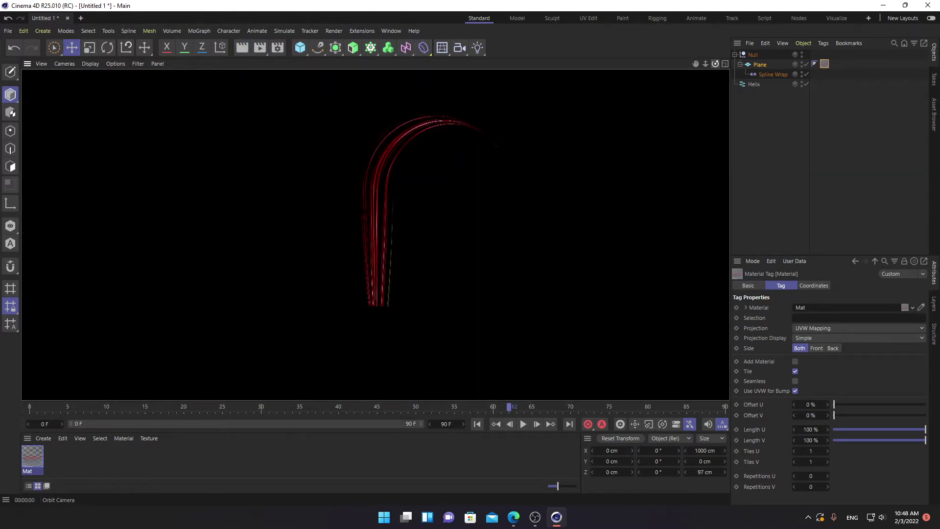
Step: Move the animation back to frame 56, render again, and select the Plane
{"action": "mouse_move", "coordinate": [715, 64]}
{"action": "left_mouse_down"}
{"action": "mouse_move", "coordinate": [374, 233]}
{"action": "mouse_move", "coordinate": [640, 168]}
{"action": "left_mouse_up"}
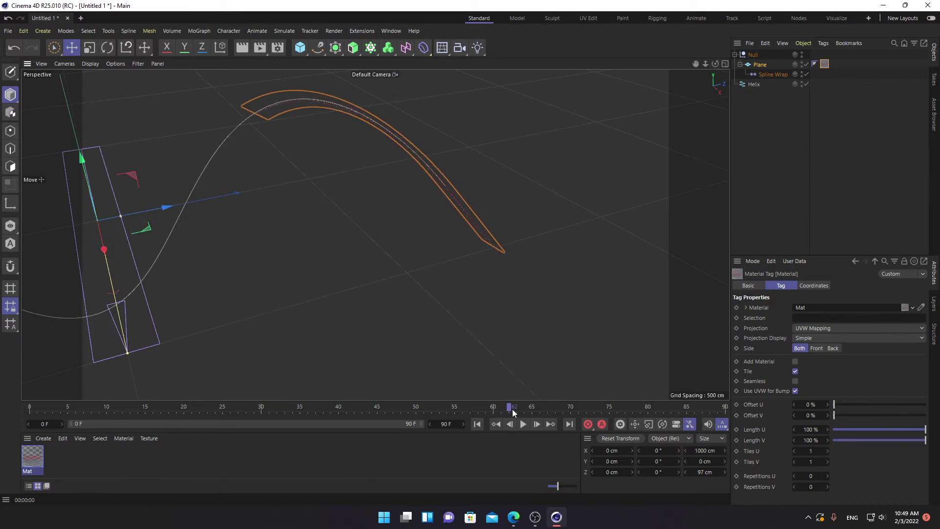
{"action": "left_click_drag", "start_coordinate": [513, 413], "coordinate": [463, 409]}
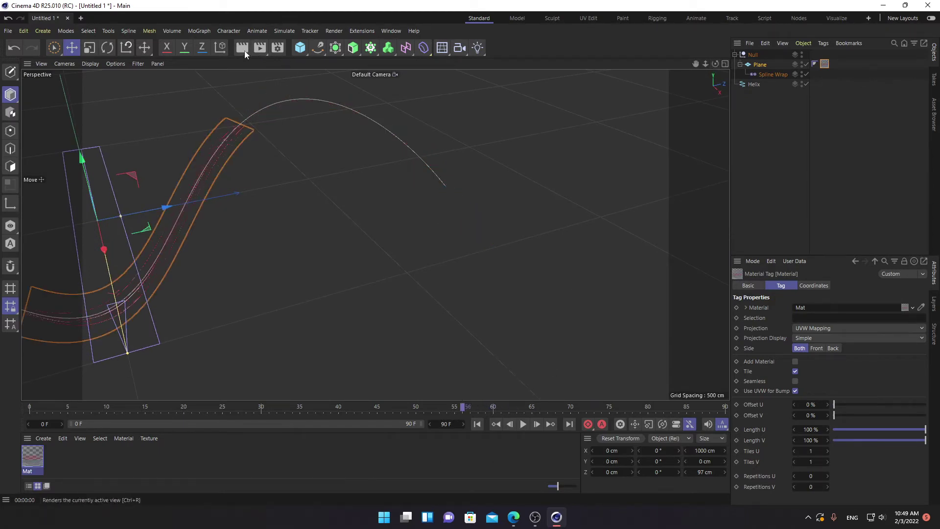
{"action": "left_click", "coordinate": [245, 51]}
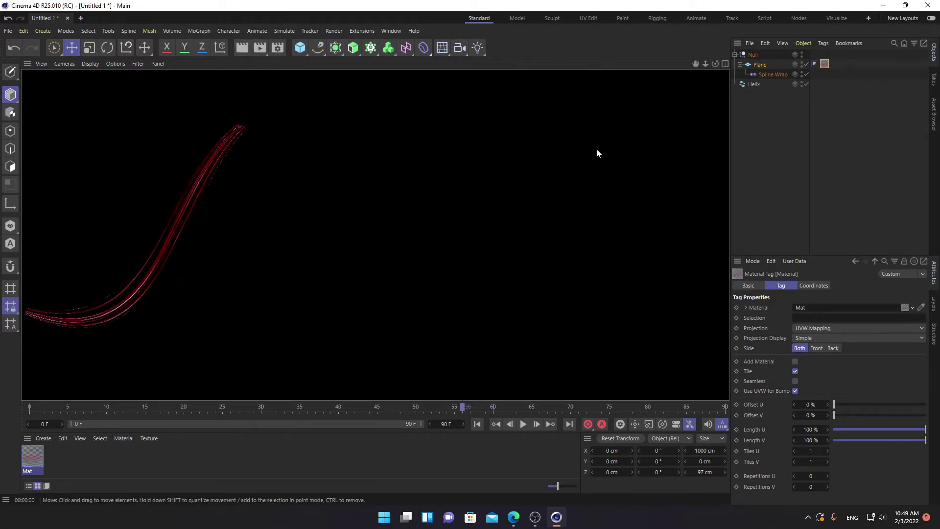
{"action": "left_click_drag", "start_coordinate": [706, 63], "coordinate": [713, 64]}
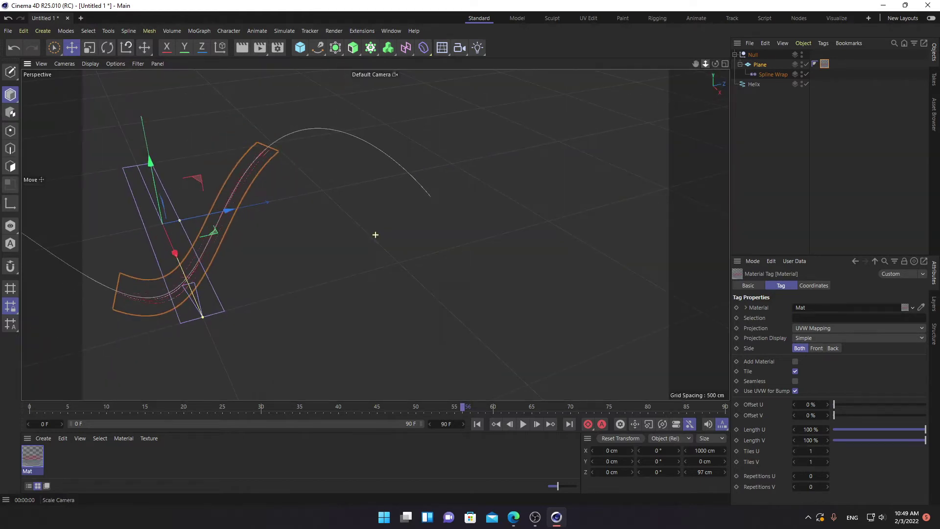
{"action": "left_click", "coordinate": [759, 64]}
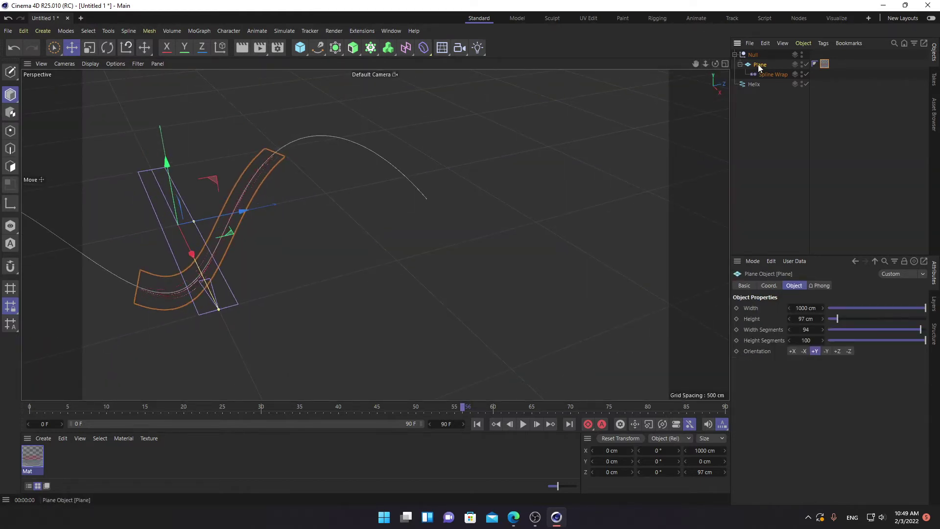
Step: Duplicate the wrapped plane as Plane.1 and set its orientation to -Y
{"action": "left_click_drag", "start_coordinate": [759, 66], "coordinate": [757, 65], "text": "ctrl"}
{"action": "left_click", "coordinate": [104, 49]}
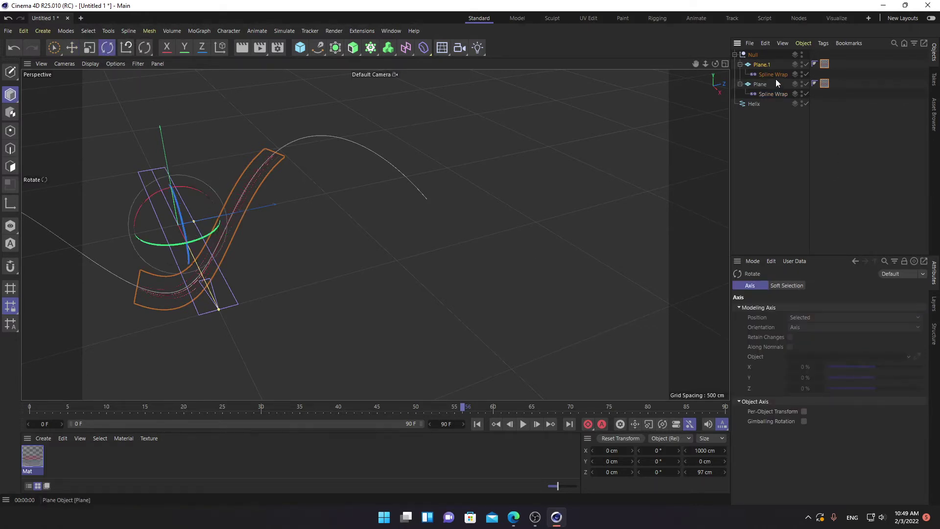
{"action": "left_click", "coordinate": [761, 65]}
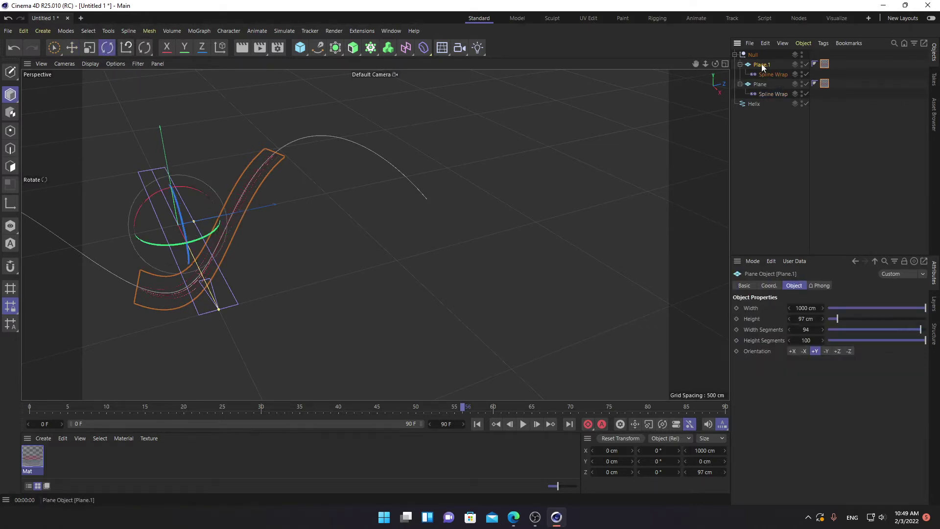
{"action": "left_click", "coordinate": [827, 351]}
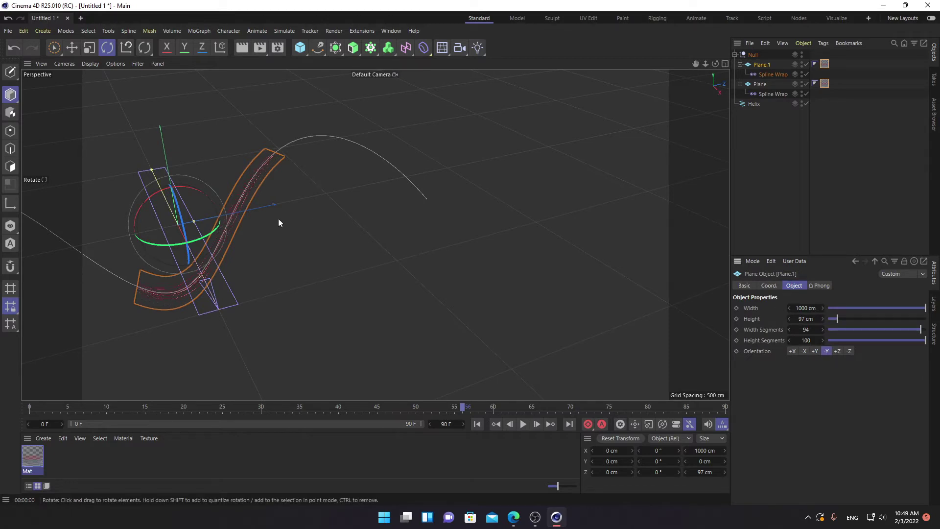
{"action": "left_click_drag", "start_coordinate": [715, 64], "coordinate": [700, 69]}
{"action": "scroll", "coordinate": [516, 175], "scroll_direction": "up", "scroll_amount": 2}
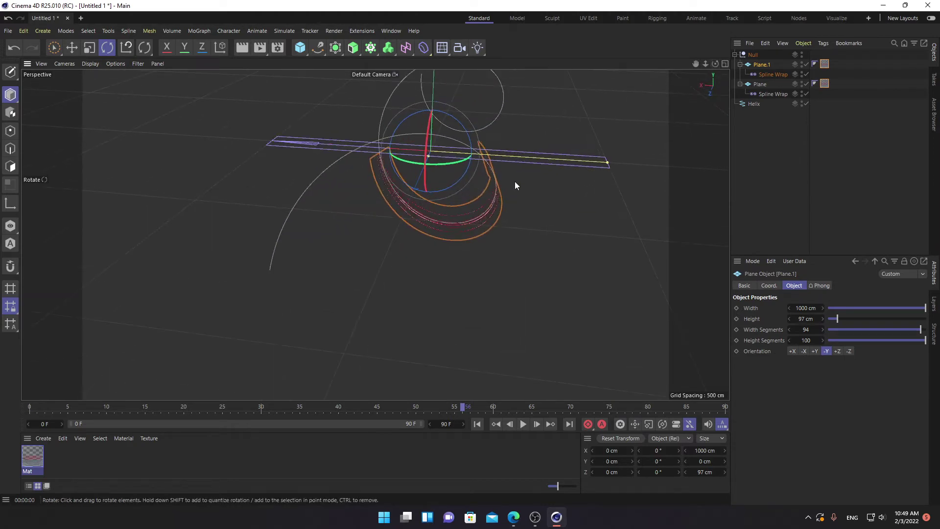
{"action": "scroll", "coordinate": [515, 181], "scroll_direction": "up", "scroll_amount": 2}
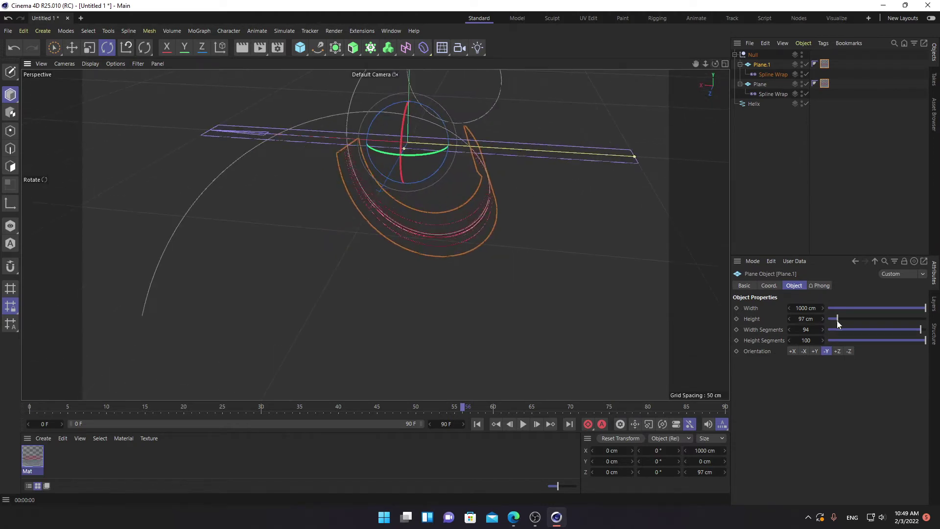
{"action": "left_click", "coordinate": [815, 352]}
{"action": "left_click", "coordinate": [837, 352]}
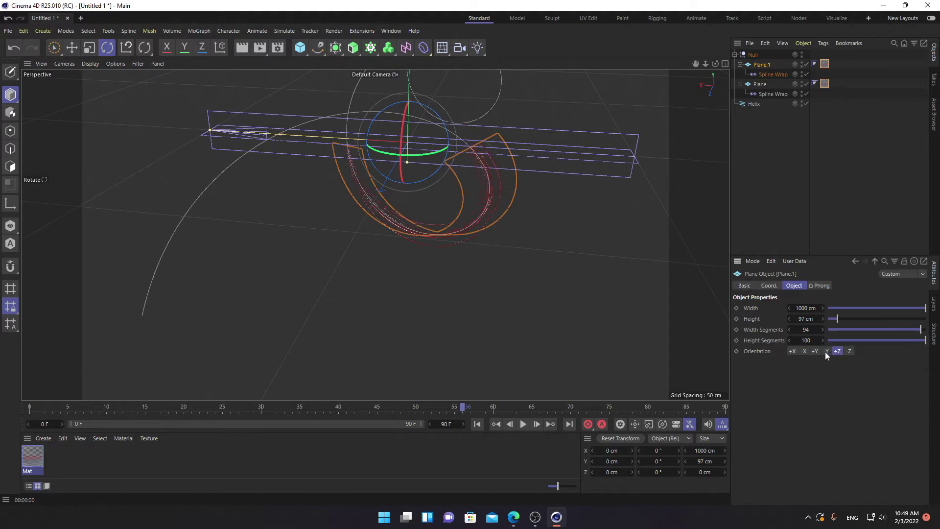
{"action": "left_click", "coordinate": [826, 351]}
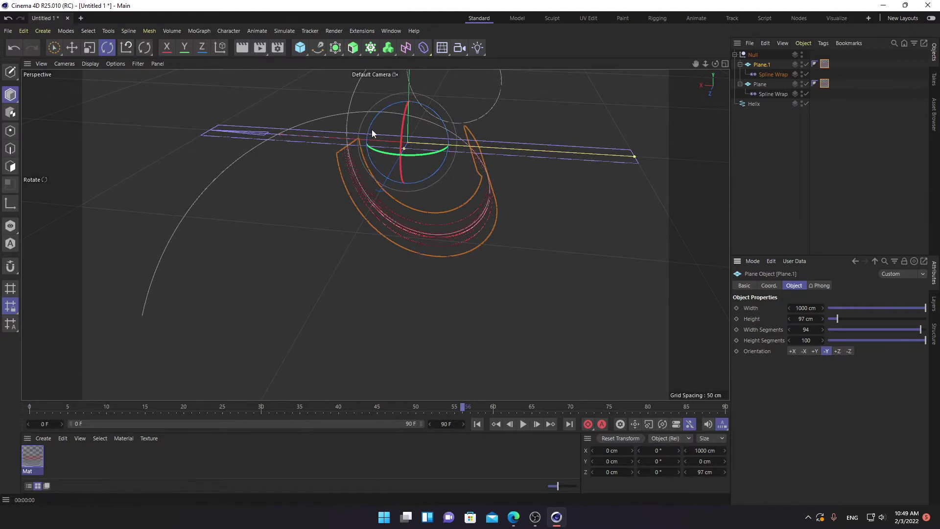
Step: Rotate Plane.1 about 92.5° on Z and render both streaks at frame 56
{"action": "left_click_drag", "start_coordinate": [372, 129], "coordinate": [401, 179]}
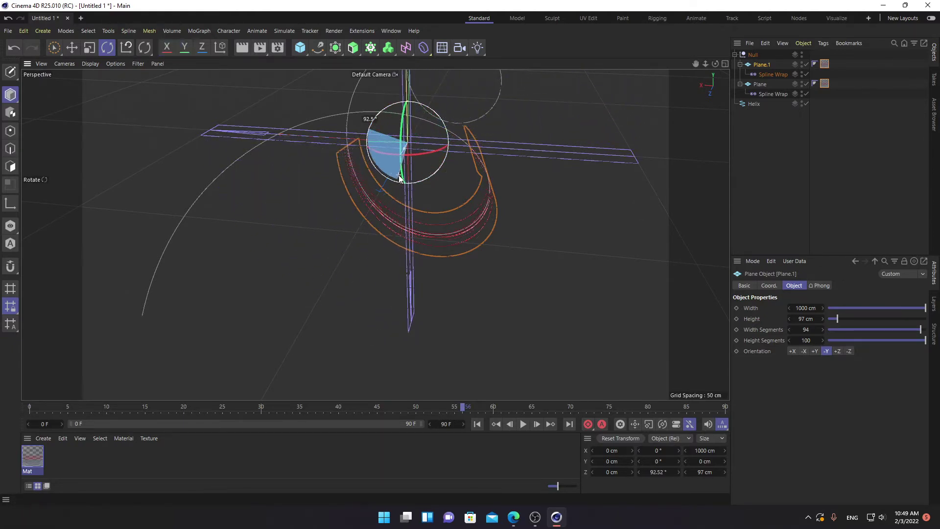
{"action": "mouse_move", "coordinate": [465, 406]}
{"action": "left_mouse_down"}
{"action": "mouse_move", "coordinate": [512, 407]}
{"action": "mouse_move", "coordinate": [493, 409]}
{"action": "left_mouse_up"}
{"action": "left_click", "coordinate": [242, 49]}
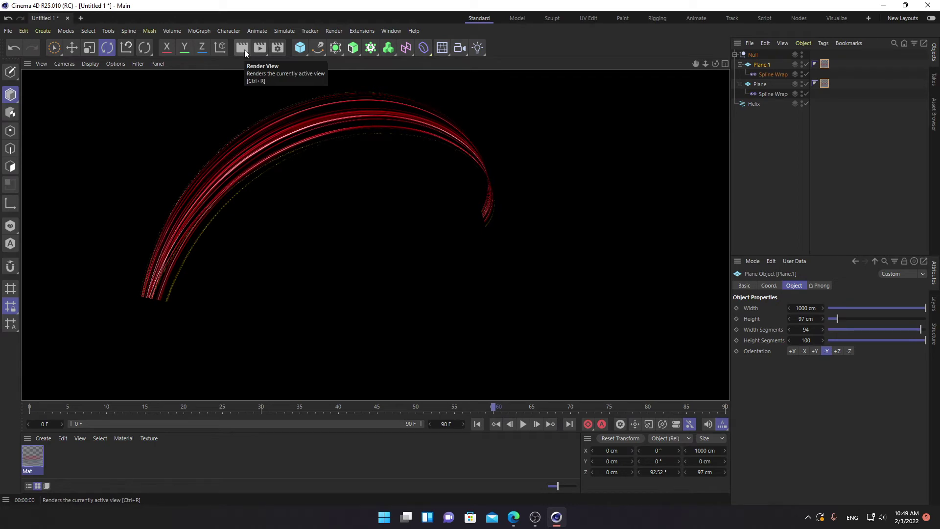
{"action": "mouse_move", "coordinate": [715, 64]}
{"action": "left_mouse_down"}
{"action": "mouse_move", "coordinate": [685, 78]}
{"action": "mouse_move", "coordinate": [572, 345]}
{"action": "left_mouse_up"}
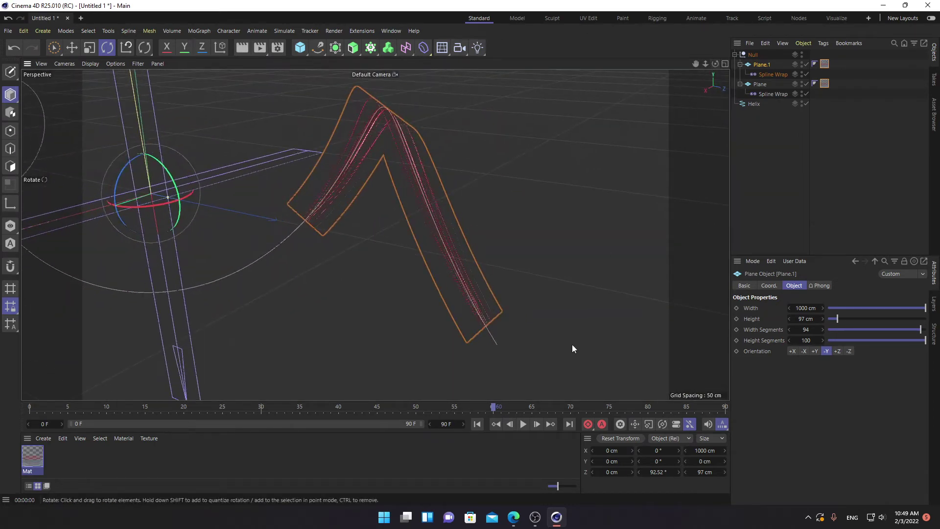
{"action": "left_click_drag", "start_coordinate": [493, 410], "coordinate": [464, 400]}
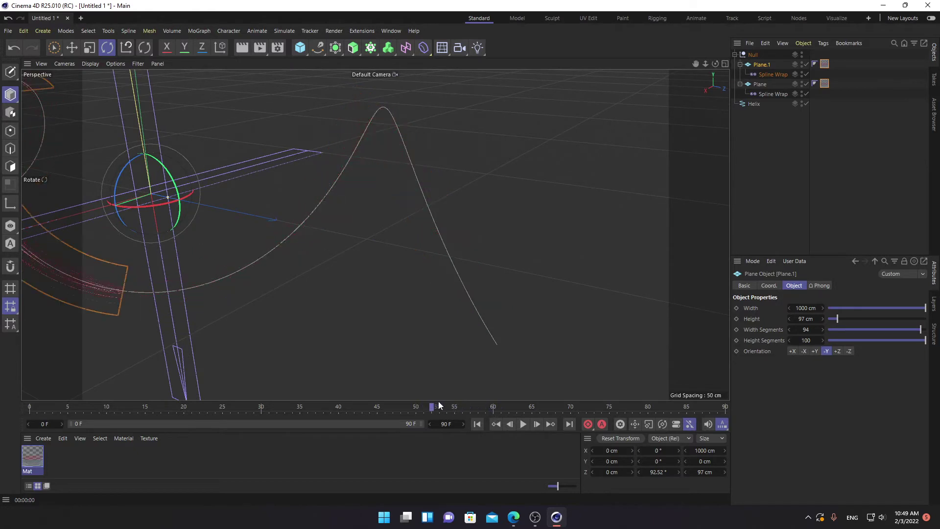
{"action": "left_click", "coordinate": [243, 51]}
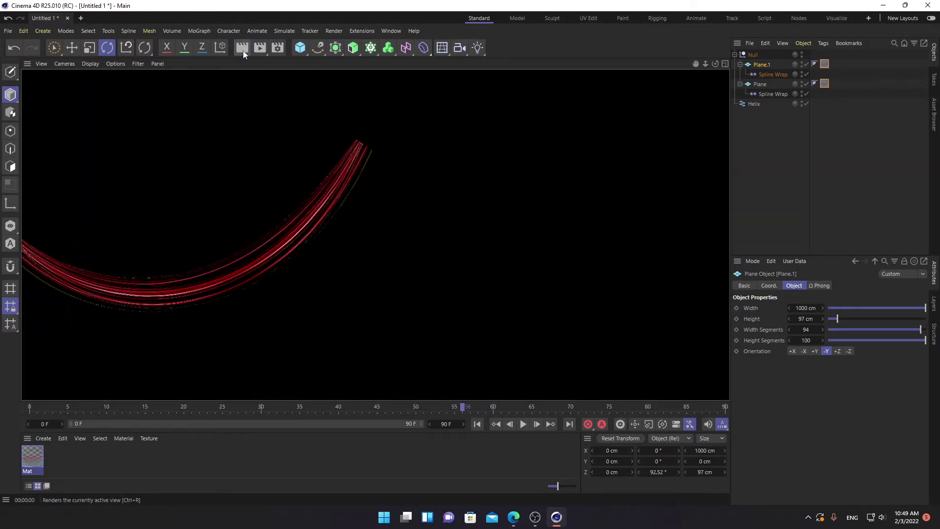
Step: Turn on Fix Bounding Box for Plane.1's Spline Wrap and shift its centre in X and Z
{"action": "left_click", "coordinate": [767, 74]}
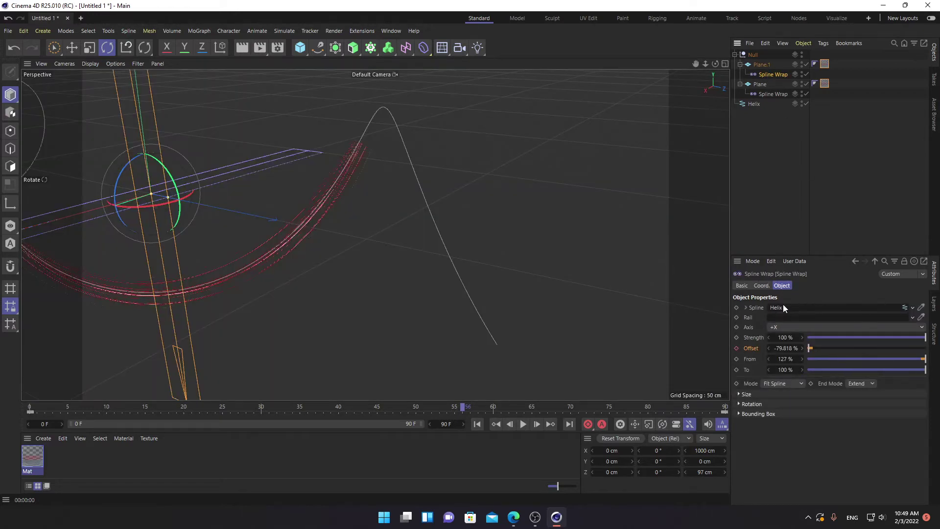
{"action": "left_click", "coordinate": [739, 394]}
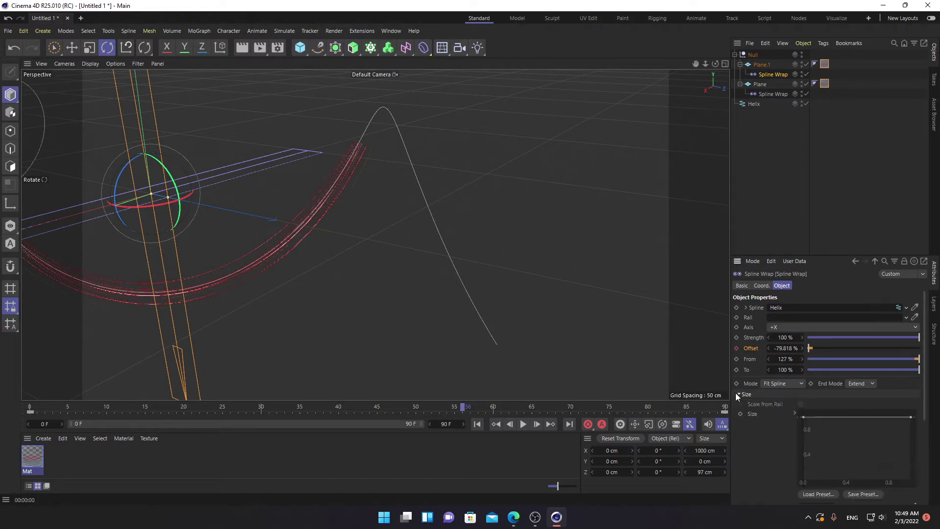
{"action": "left_click", "coordinate": [738, 395]}
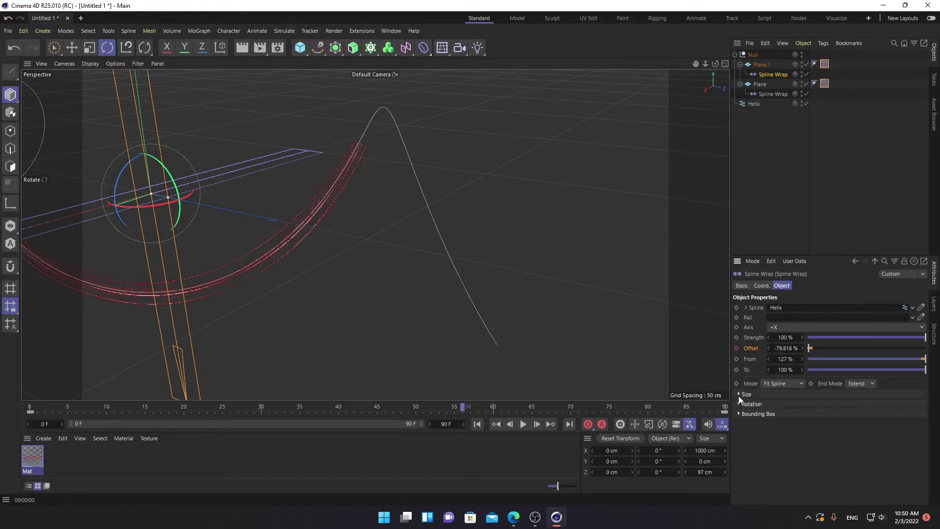
{"action": "left_click", "coordinate": [739, 414]}
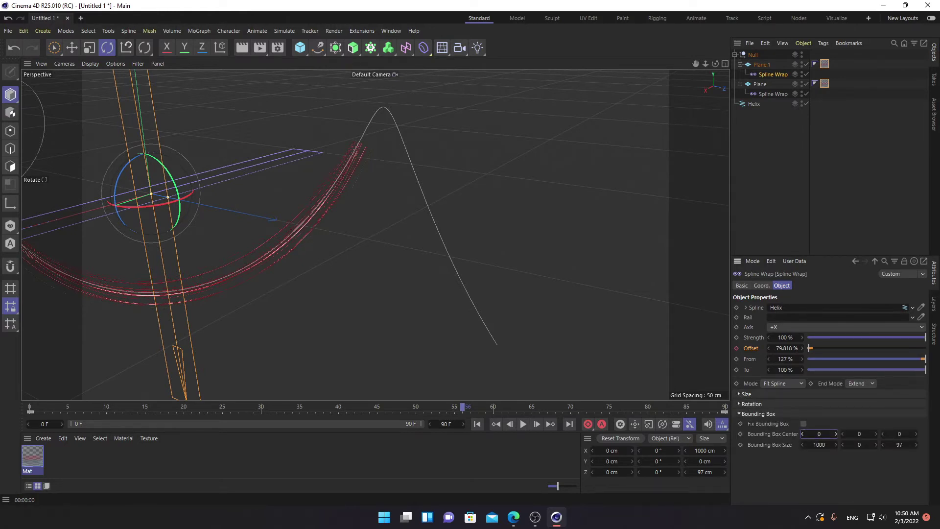
{"action": "left_click", "coordinate": [804, 423]}
{"action": "mouse_move", "coordinate": [802, 434]}
{"action": "left_mouse_down"}
{"action": "mouse_move", "coordinate": [832, 434]}
{"action": "mouse_move", "coordinate": [813, 434]}
{"action": "left_mouse_up"}
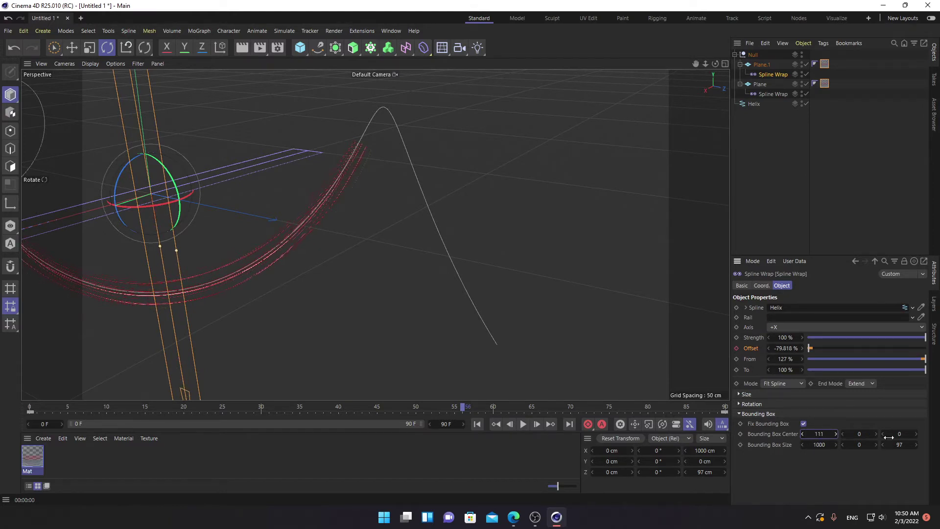
{"action": "mouse_move", "coordinate": [900, 435]}
{"action": "left_mouse_down"}
{"action": "mouse_move", "coordinate": [917, 436]}
{"action": "mouse_move", "coordinate": [877, 435]}
{"action": "mouse_move", "coordinate": [902, 435]}
{"action": "left_mouse_up"}
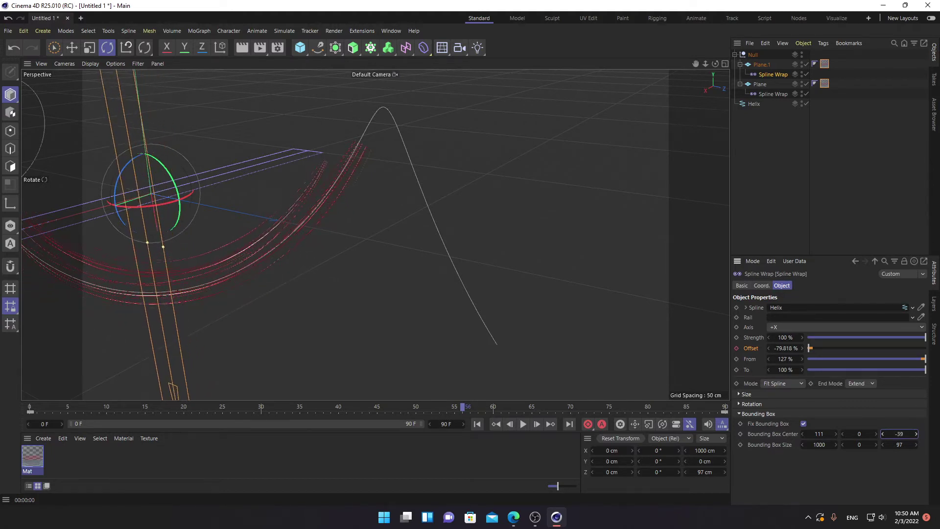
Step: Set the original Plane's wrap bounding box centre to -6/0/-18 and width to about 938
{"action": "left_click", "coordinate": [768, 94]}
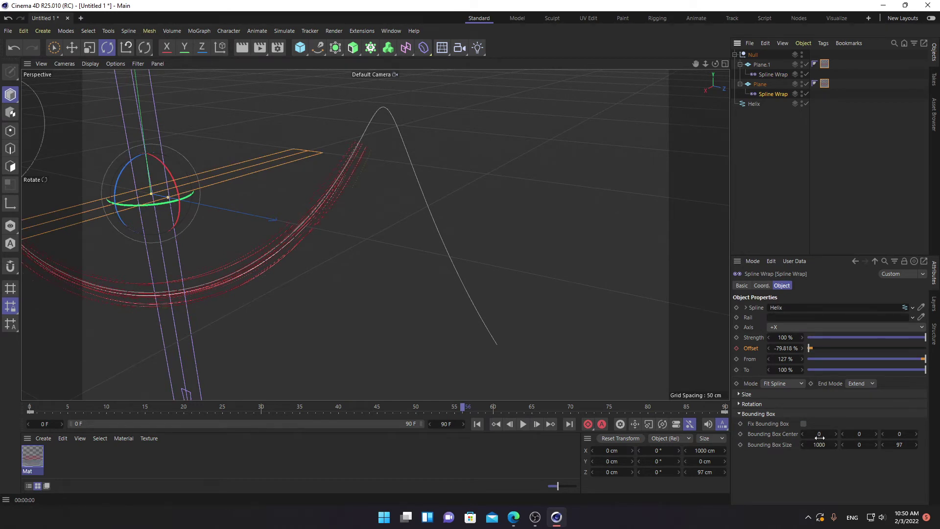
{"action": "mouse_move", "coordinate": [819, 437]}
{"action": "left_mouse_down"}
{"action": "mouse_move", "coordinate": [837, 437]}
{"action": "mouse_move", "coordinate": [813, 434]}
{"action": "left_mouse_up"}
{"action": "left_click_drag", "start_coordinate": [897, 434], "coordinate": [888, 434]}
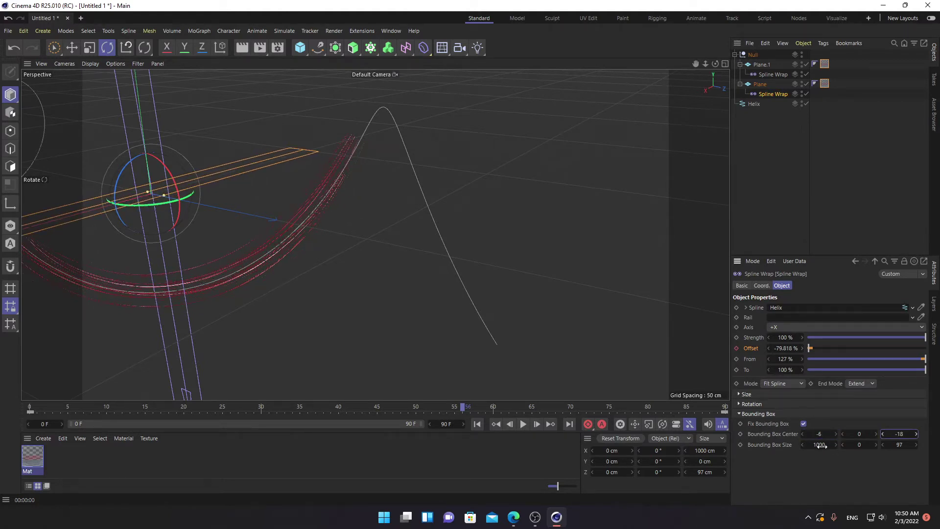
{"action": "left_click_drag", "start_coordinate": [823, 446], "coordinate": [810, 446]}
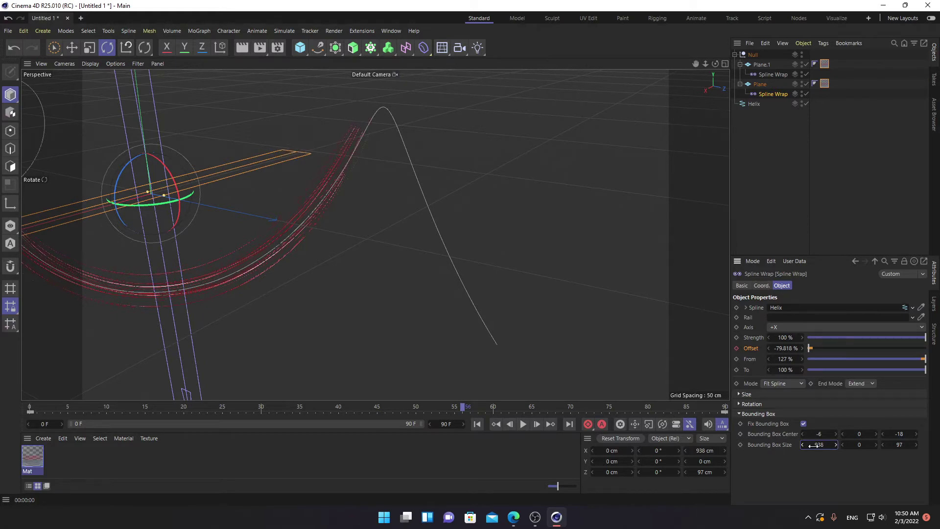
Step: Taper the first Spline Wrap's size curve to zero at both ends with a raised middle
{"action": "left_click", "coordinate": [739, 394]}
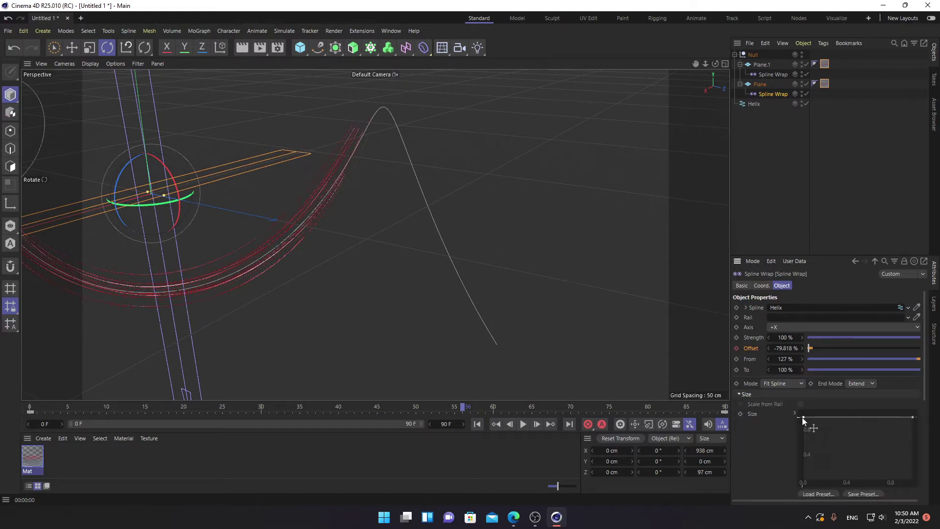
{"action": "left_click_drag", "start_coordinate": [803, 417], "coordinate": [793, 481]}
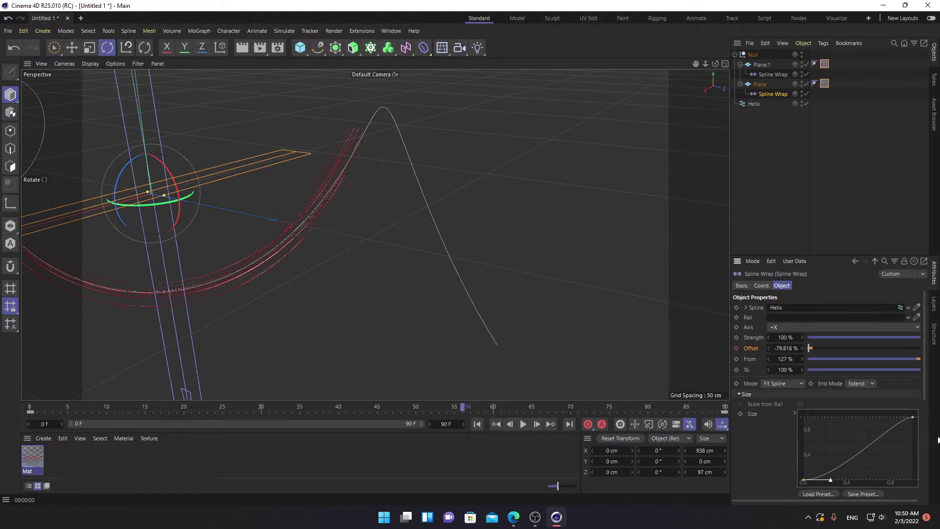
{"action": "left_click_drag", "start_coordinate": [913, 417], "coordinate": [913, 480]}
{"action": "left_click_drag", "start_coordinate": [851, 479], "coordinate": [855, 398], "text": "ctrl"}
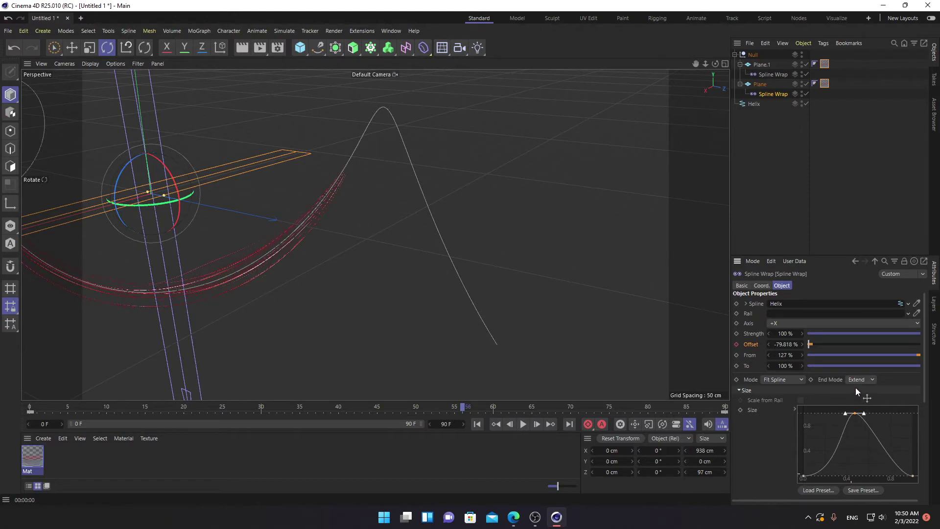
Step: Give Plane.1's Spline Wrap the same size curve: zero ends and a full-size middle point
{"action": "left_click", "coordinate": [770, 74]}
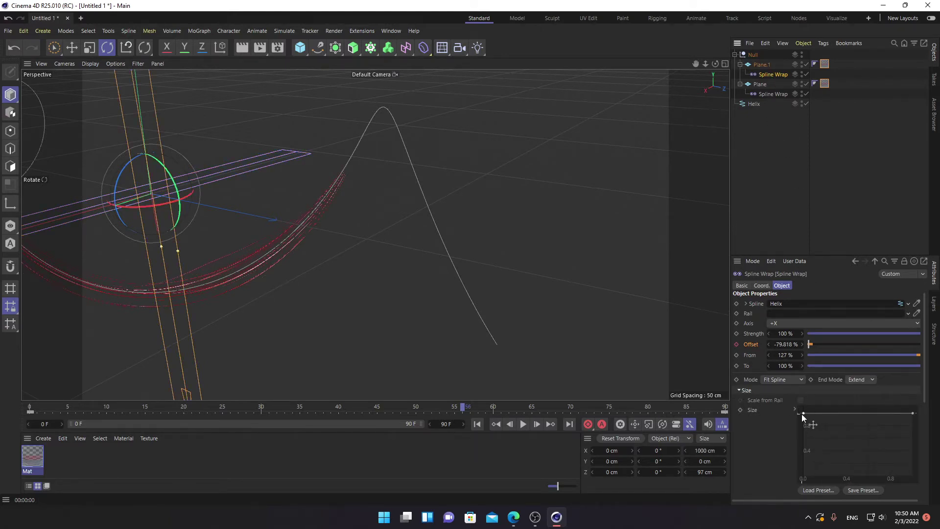
{"action": "left_click_drag", "start_coordinate": [802, 414], "coordinate": [804, 479]}
{"action": "left_click_drag", "start_coordinate": [913, 416], "coordinate": [916, 488]}
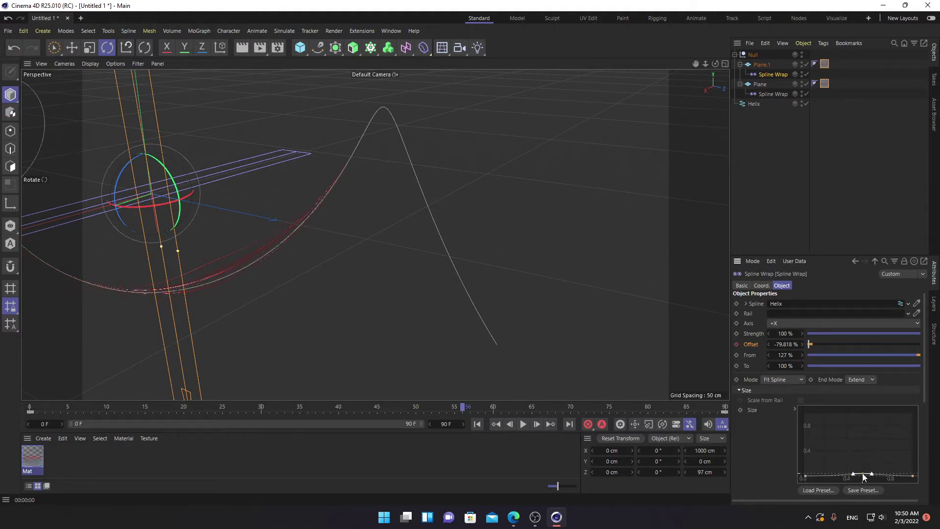
{"action": "left_click", "coordinate": [863, 475], "text": "ctrl"}
{"action": "mouse_move", "coordinate": [863, 475]}
{"action": "left_mouse_down"}
{"action": "mouse_move", "coordinate": [861, 412]}
{"action": "mouse_move", "coordinate": [917, 413]}
{"action": "left_mouse_up"}
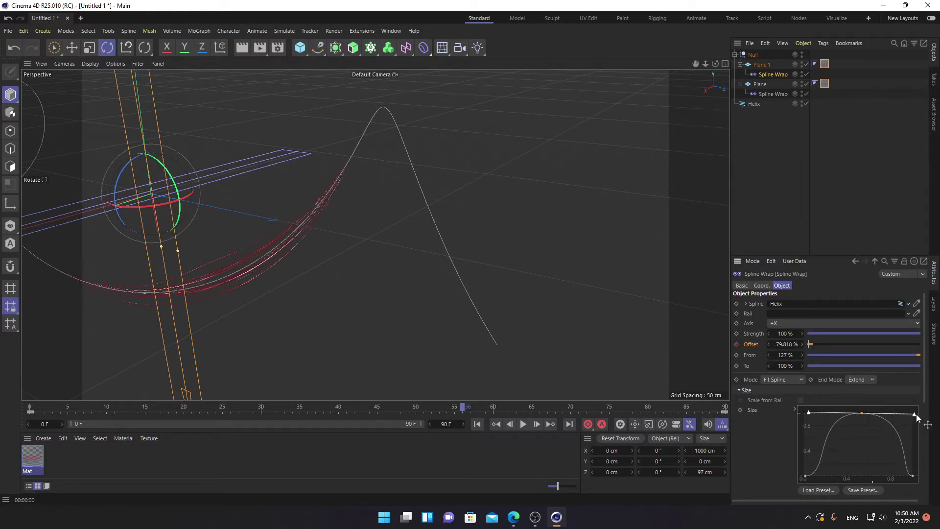
Step: Render a preview of the glowing streaks at frame 58
{"action": "left_click", "coordinate": [242, 48]}
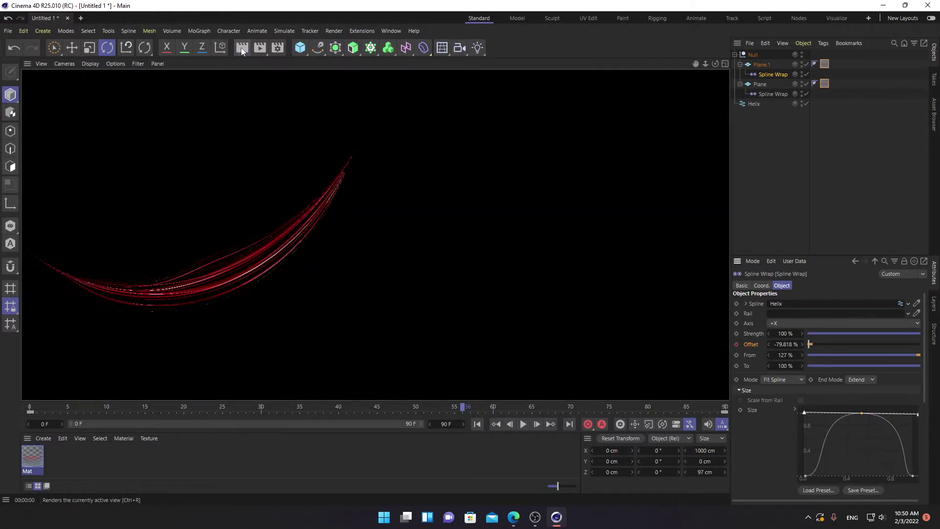
{"action": "mouse_move", "coordinate": [106, 413]}
{"action": "left_mouse_down"}
{"action": "mouse_move", "coordinate": [498, 474]}
{"action": "mouse_move", "coordinate": [478, 468]}
{"action": "left_mouse_up"}
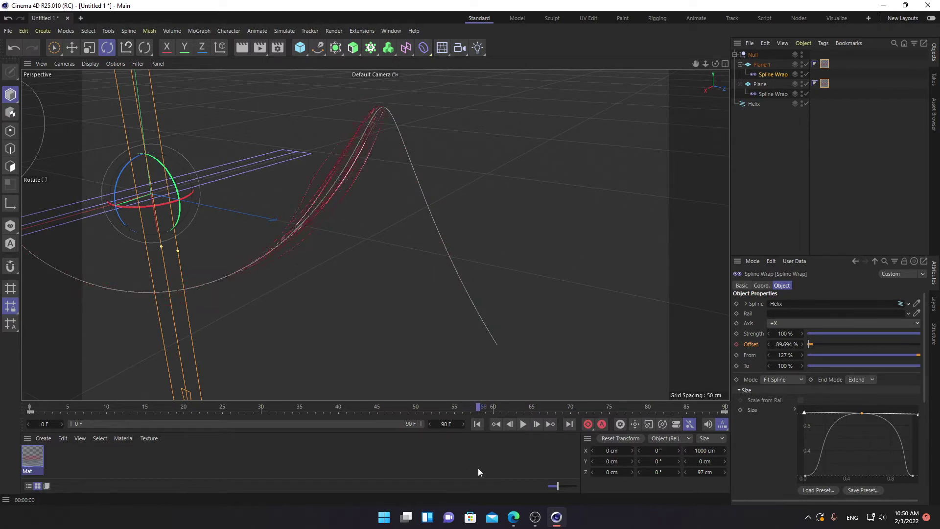
{"action": "left_click", "coordinate": [240, 51]}
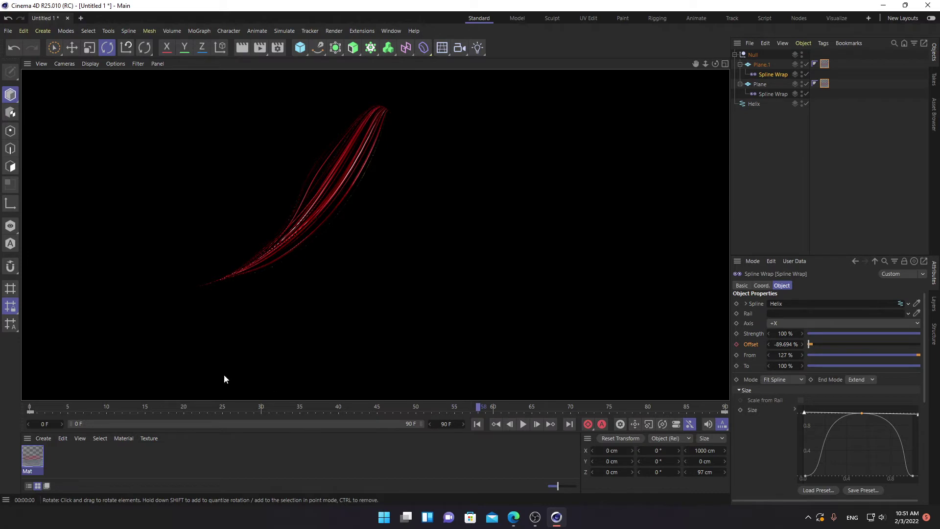
Step: Enable Glow and Color on the Mat material, set it to pure red, and preview the render
{"action": "double_click", "coordinate": [32, 466]}
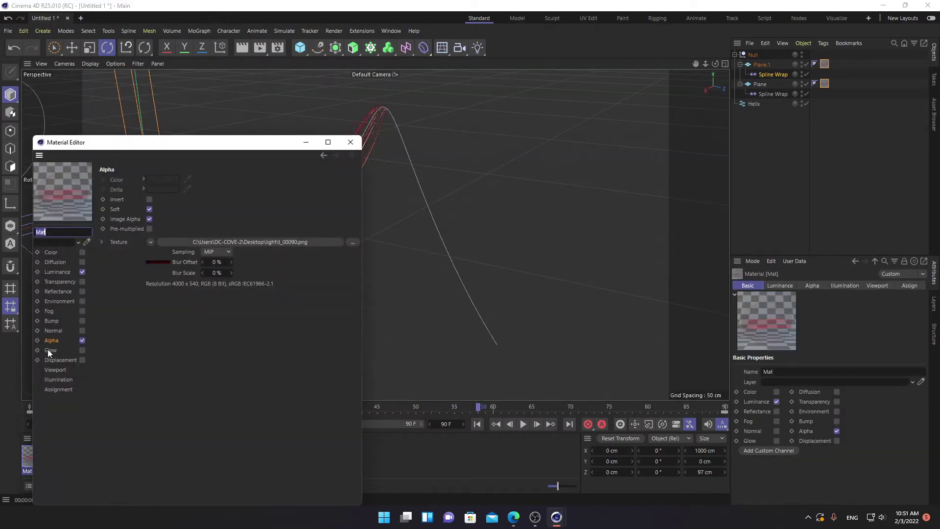
{"action": "left_click", "coordinate": [82, 351]}
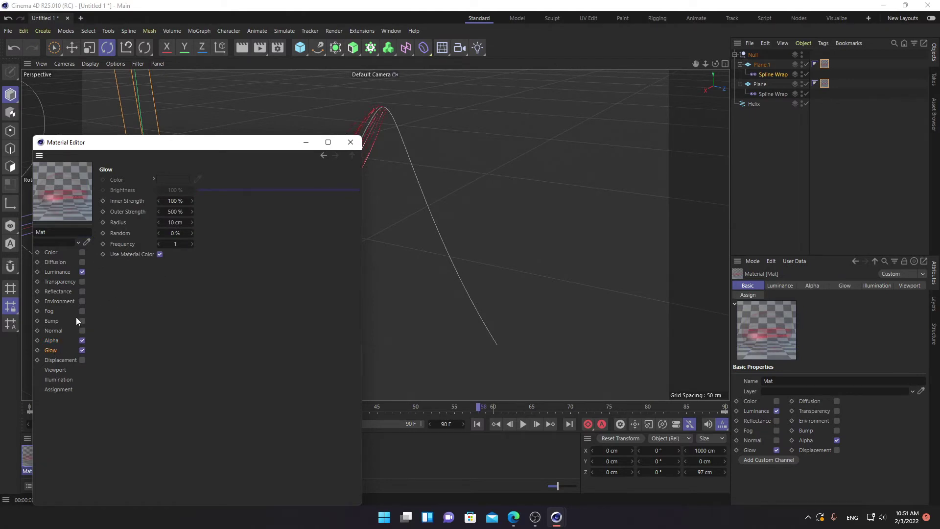
{"action": "left_click", "coordinate": [82, 253]}
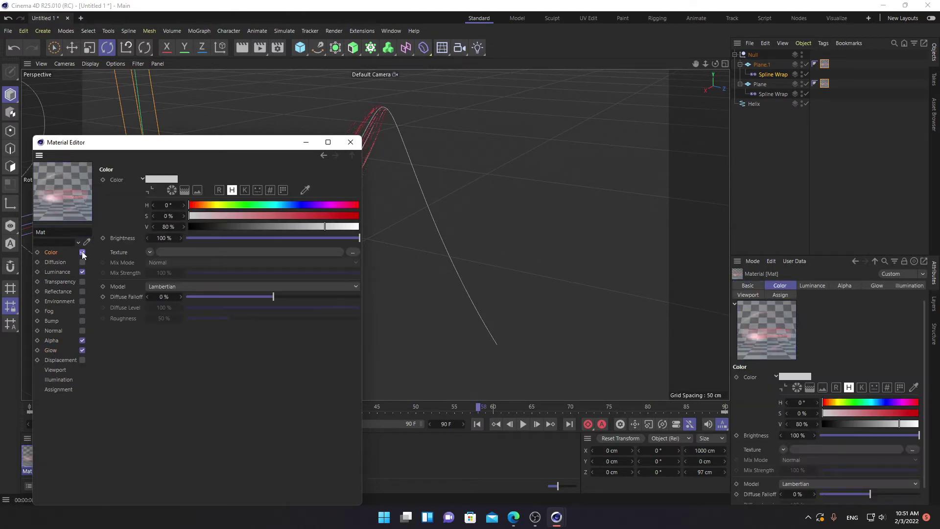
{"action": "left_click", "coordinate": [155, 180]}
{"action": "left_click_drag", "start_coordinate": [100, 241], "coordinate": [136, 230]}
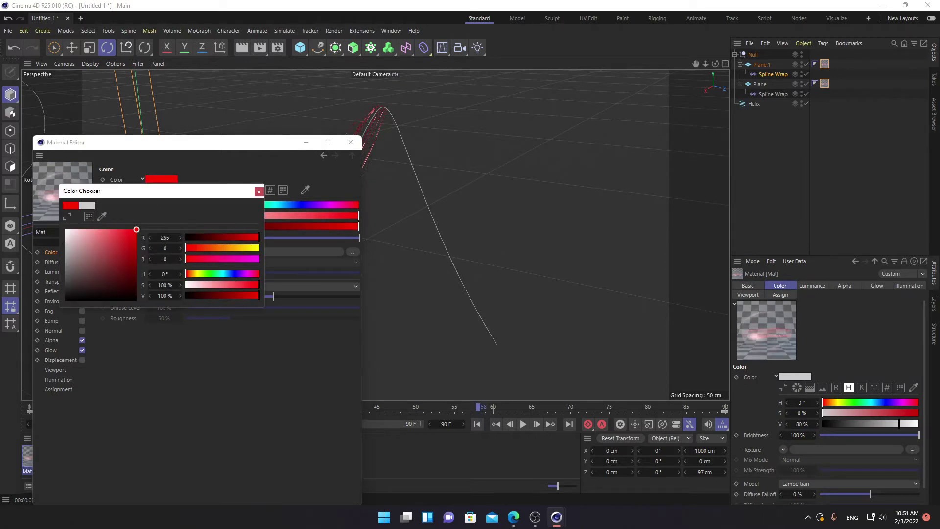
{"action": "left_click", "coordinate": [259, 191]}
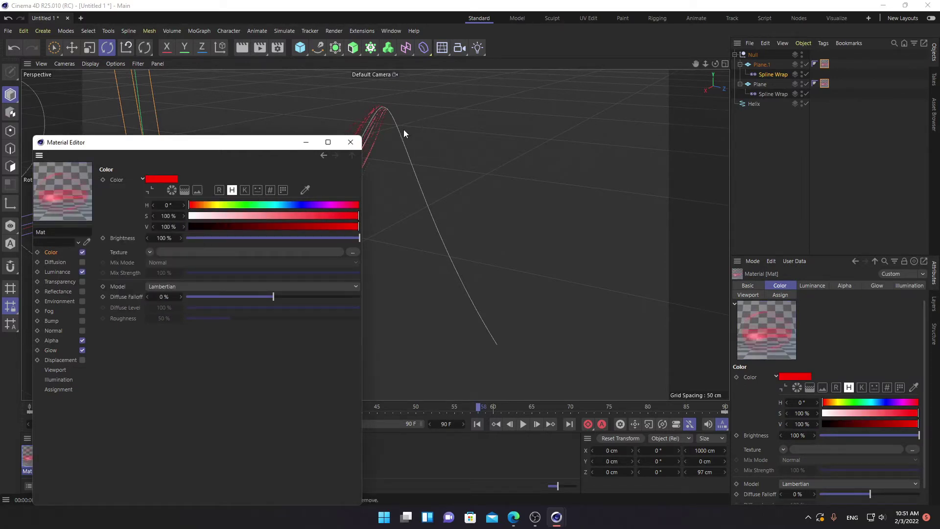
{"action": "left_click", "coordinate": [351, 142]}
{"action": "left_click", "coordinate": [242, 47]}
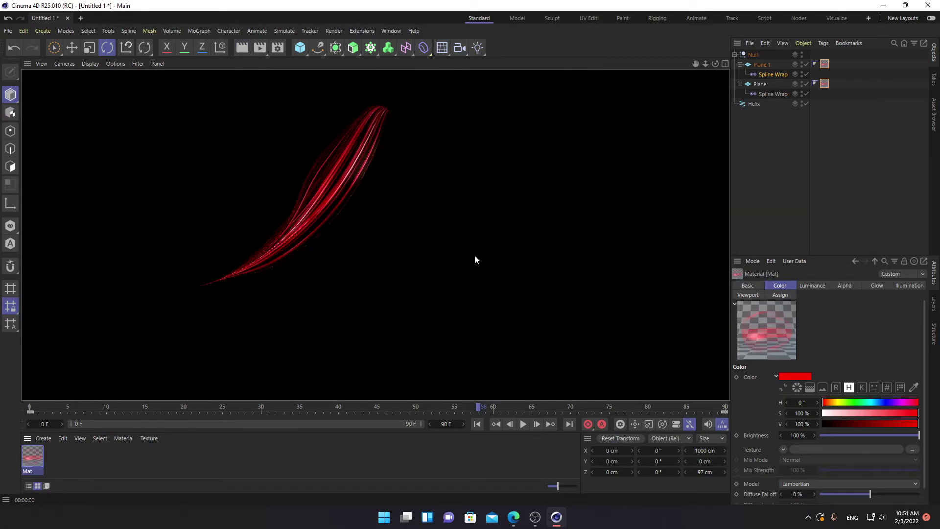
Step: Copy Mat as Mat.1, make it yellow, and apply it to the Plane ribbon
{"action": "left_click_drag", "start_coordinate": [35, 458], "coordinate": [60, 459], "text": "ctrl"}
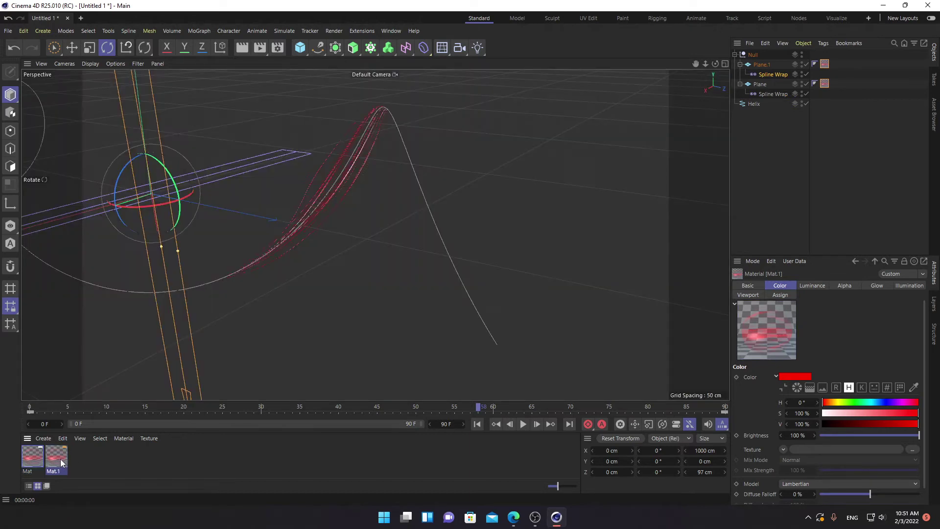
{"action": "double_click", "coordinate": [60, 459]}
{"action": "left_click", "coordinate": [184, 180]}
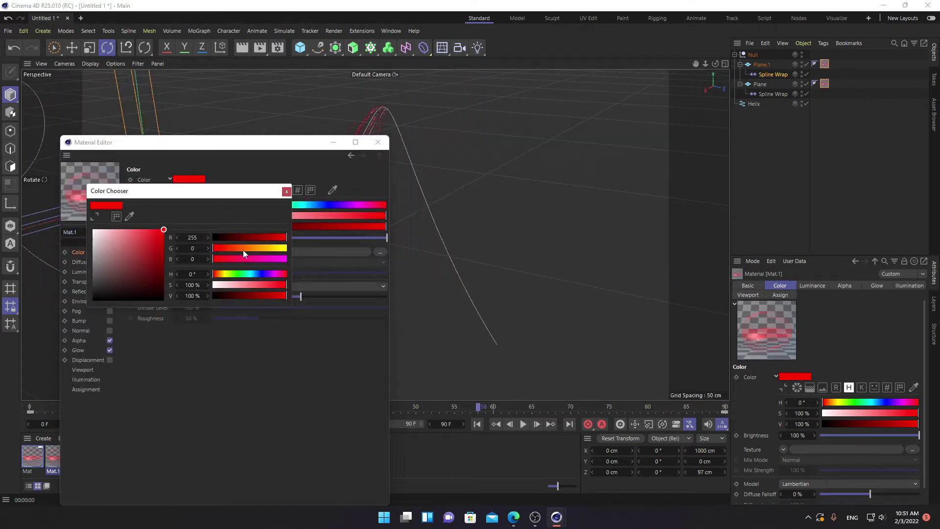
{"action": "left_click_drag", "start_coordinate": [244, 253], "coordinate": [300, 264]}
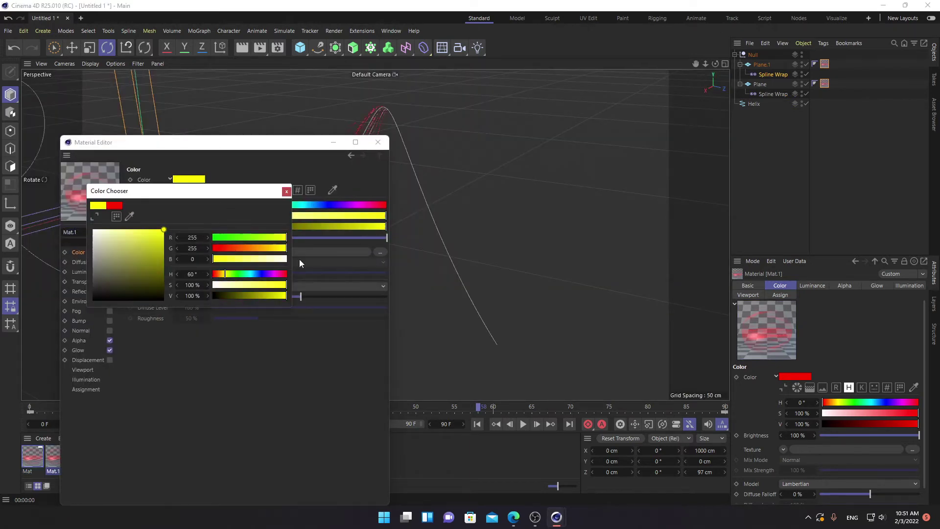
{"action": "left_click", "coordinate": [286, 191]}
{"action": "left_click", "coordinate": [379, 143]}
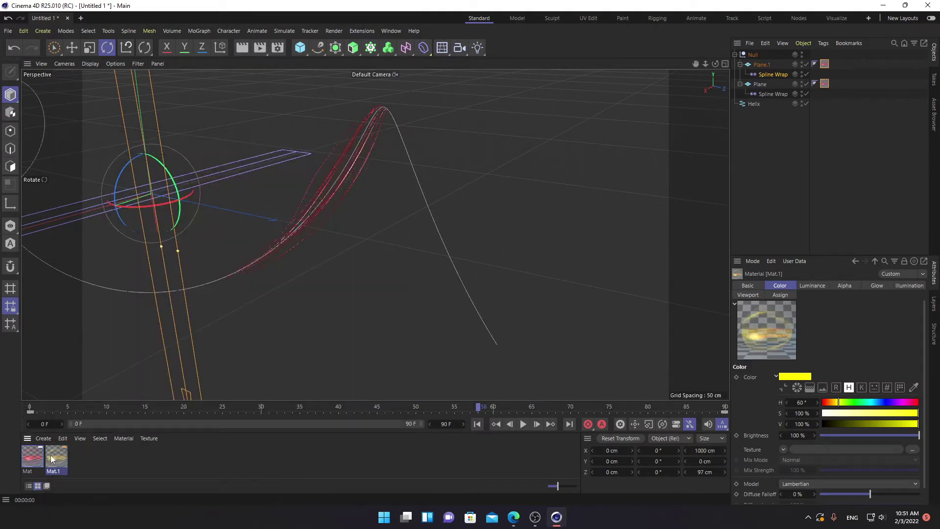
{"action": "left_click_drag", "start_coordinate": [51, 459], "coordinate": [826, 84]}
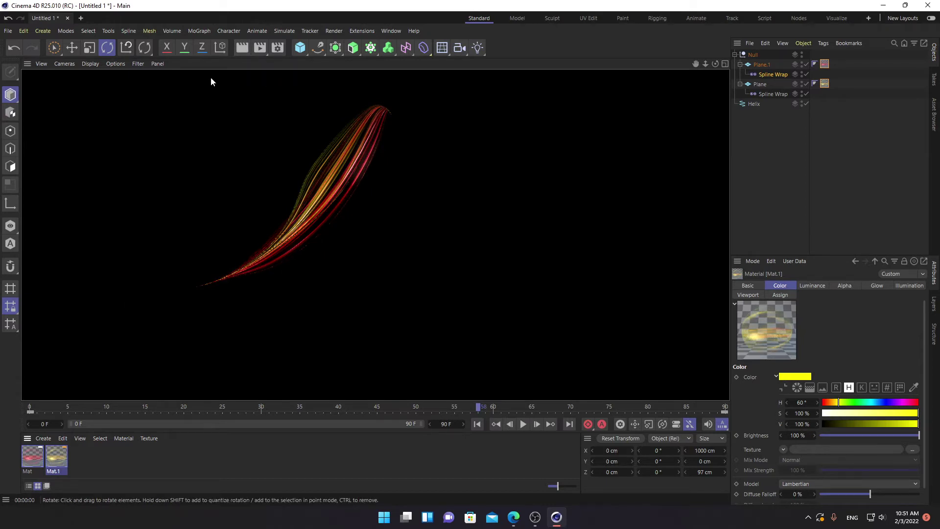
Step: In Render Settings, add Glow and Ambient Occlusion effects and tick Enable Cache for the occlusion
{"action": "left_click", "coordinate": [277, 49]}
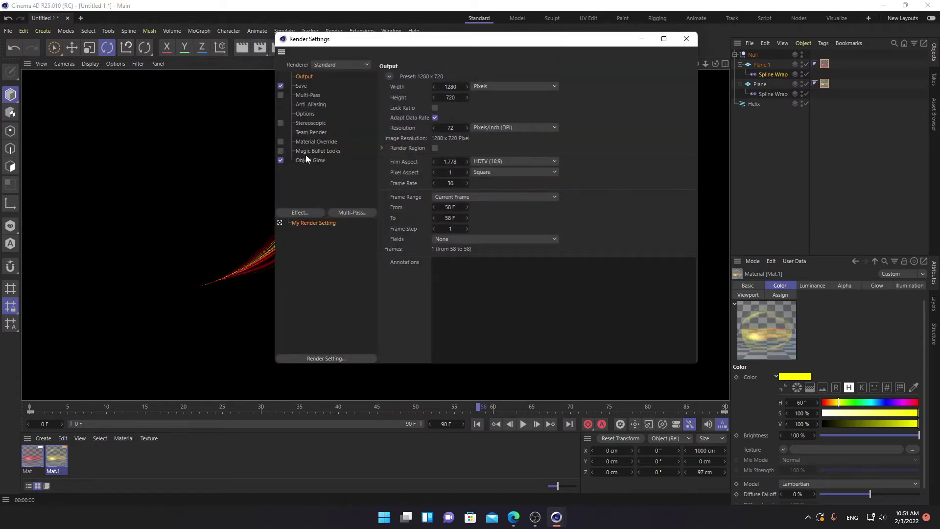
{"action": "left_click", "coordinate": [299, 214]}
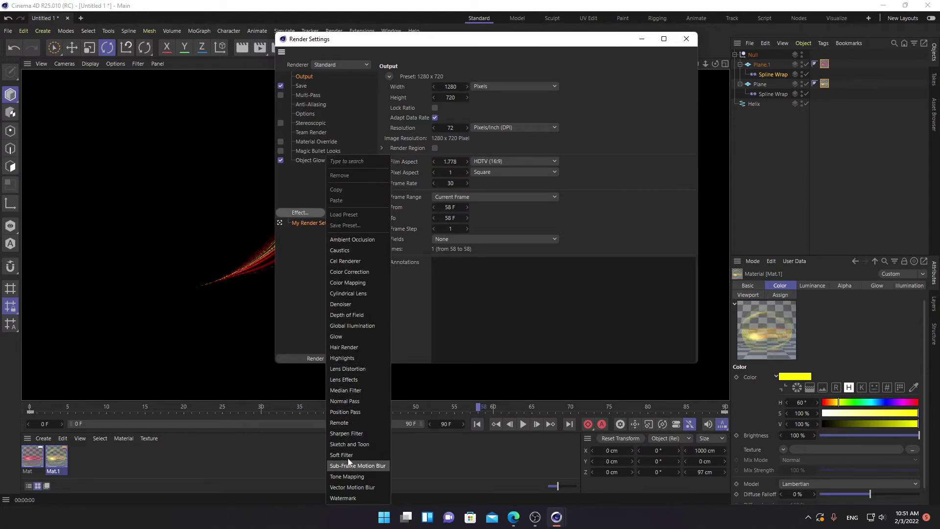
{"action": "left_click", "coordinate": [344, 339]}
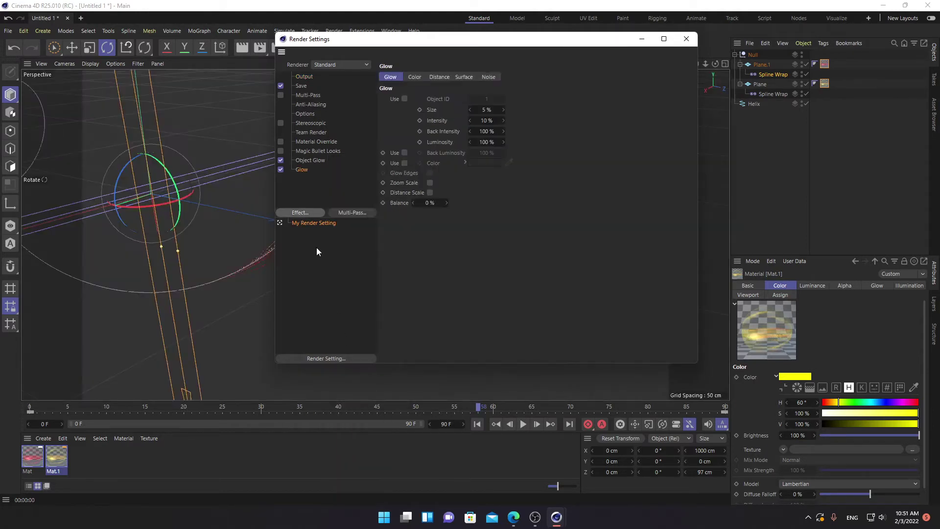
{"action": "left_click", "coordinate": [296, 213]}
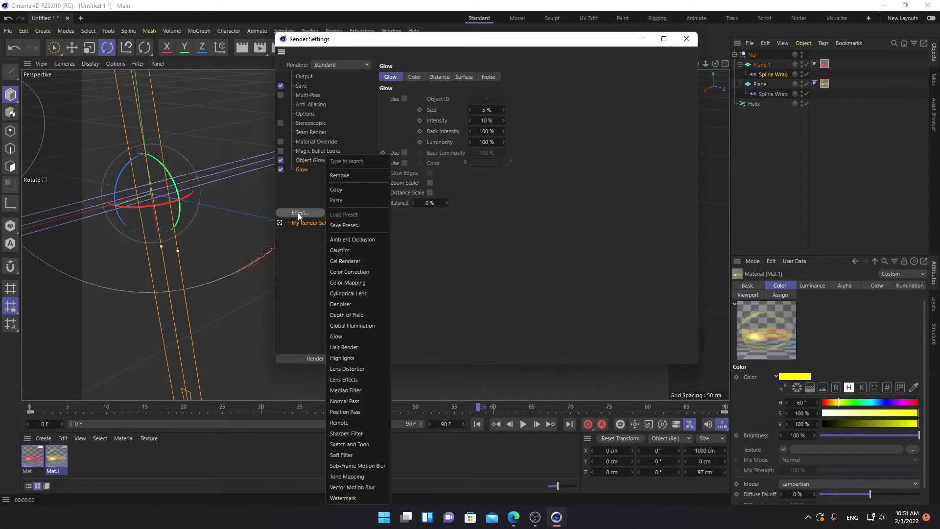
{"action": "left_click", "coordinate": [353, 240]}
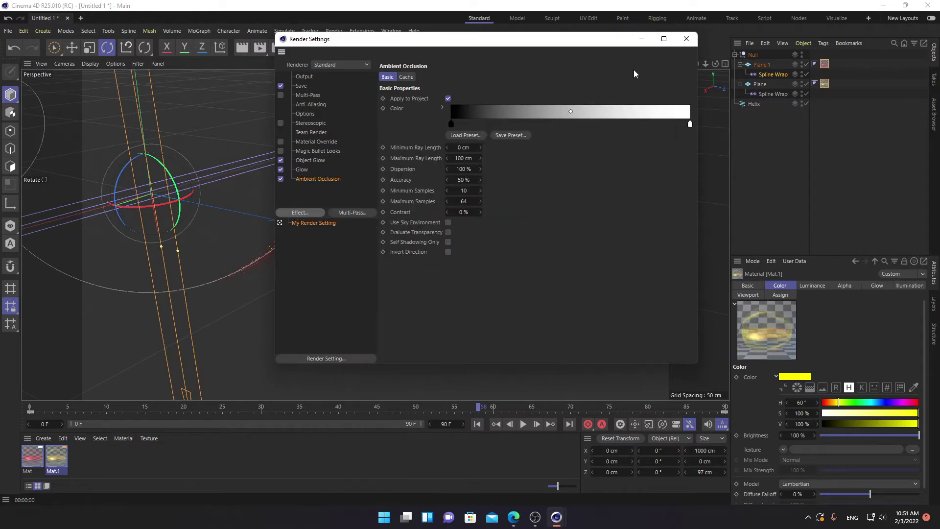
{"action": "left_click", "coordinate": [406, 78]}
{"action": "left_click", "coordinate": [431, 98]}
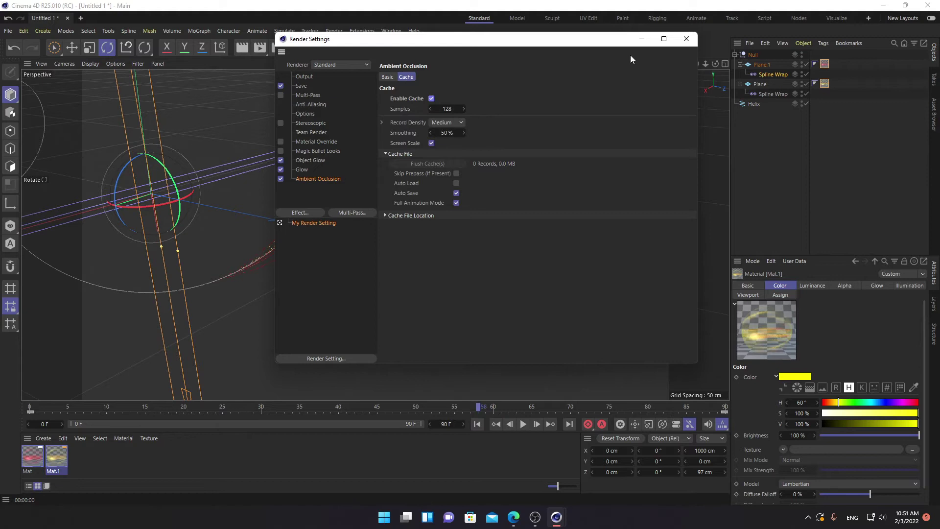
{"action": "left_click", "coordinate": [687, 38]}
{"action": "left_click", "coordinate": [477, 48]}
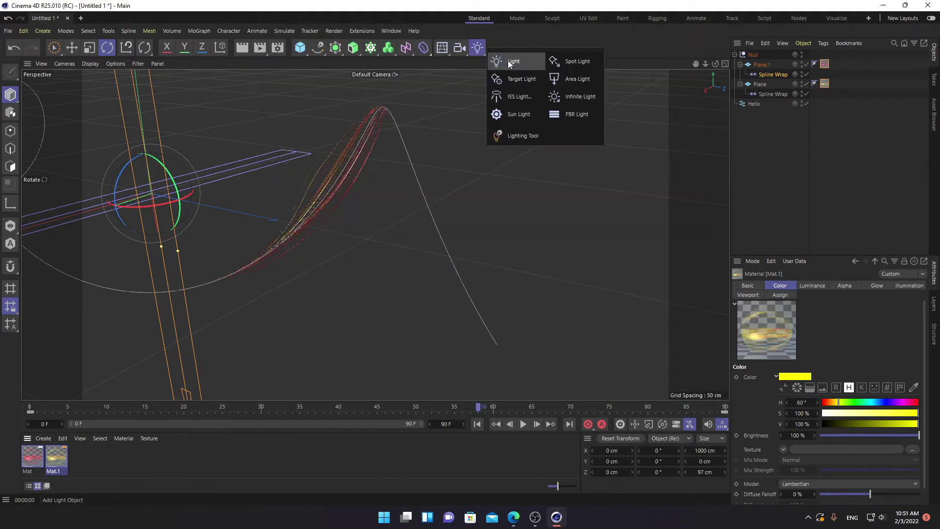
{"action": "left_click", "coordinate": [510, 60]}
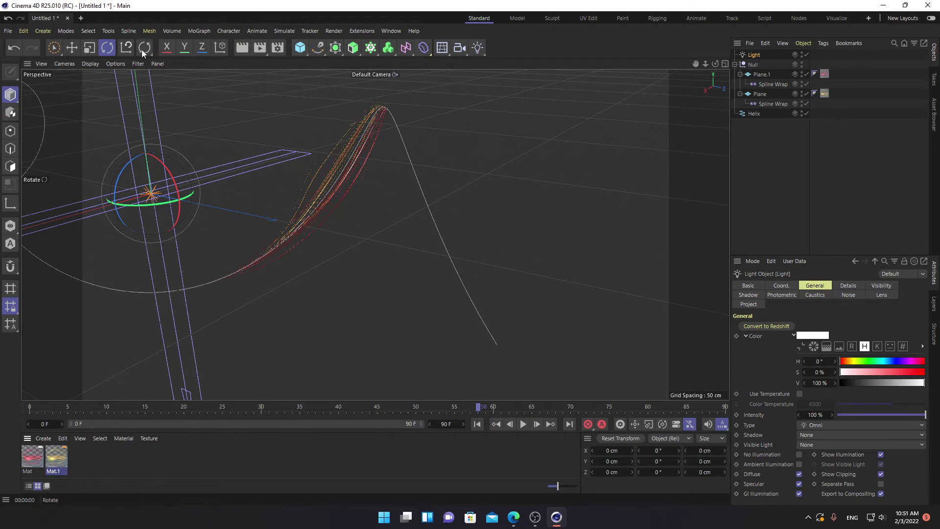
{"action": "key", "text": "e"}
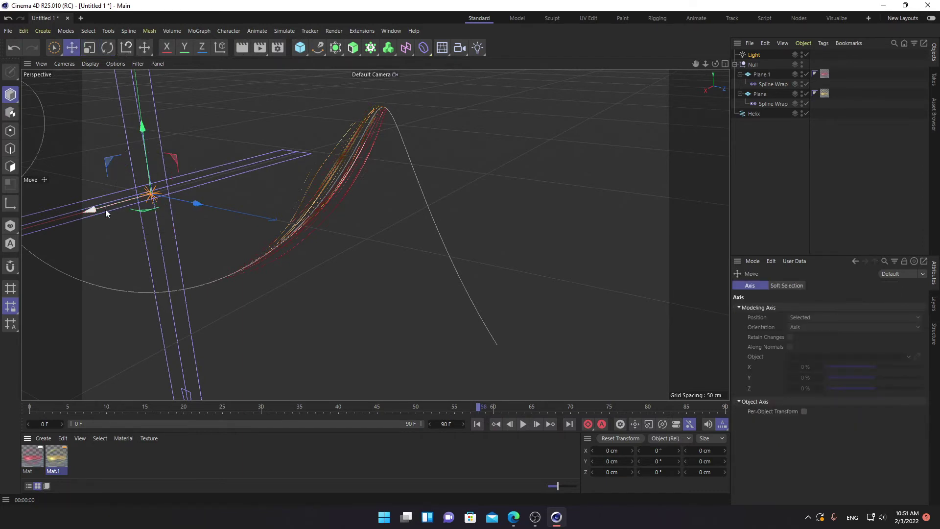
{"action": "mouse_move", "coordinate": [93, 210]}
{"action": "left_mouse_down"}
{"action": "mouse_move", "coordinate": [296, 155]}
{"action": "mouse_move", "coordinate": [128, 225]}
{"action": "mouse_move", "coordinate": [576, 234]}
{"action": "mouse_move", "coordinate": [578, 226]}
{"action": "left_mouse_up"}
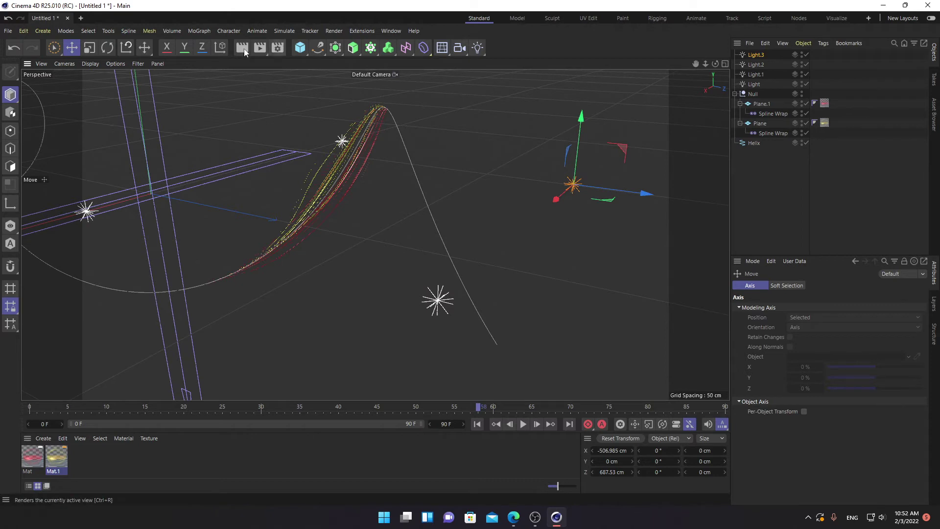
{"action": "left_click", "coordinate": [241, 47]}
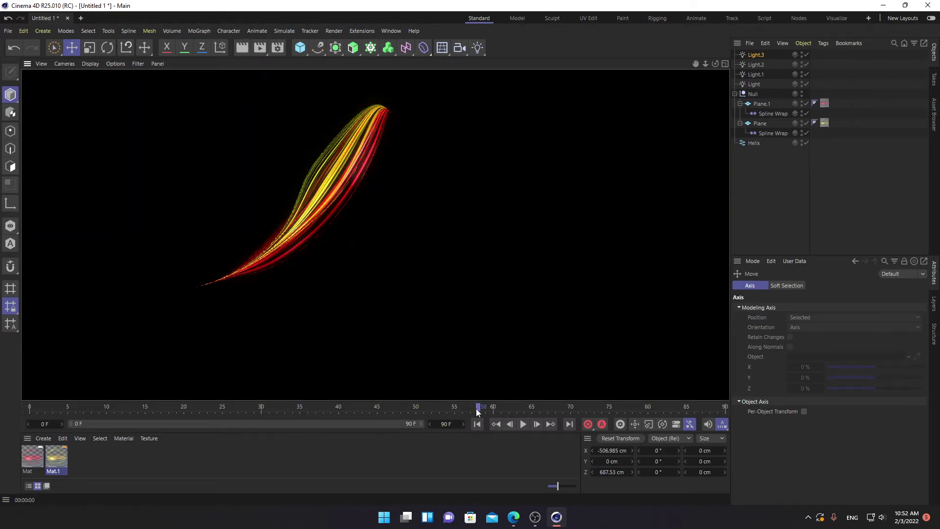
{"action": "mouse_move", "coordinate": [478, 411]}
{"action": "left_mouse_down"}
{"action": "mouse_move", "coordinate": [263, 411]}
{"action": "mouse_move", "coordinate": [469, 429]}
{"action": "left_mouse_up"}
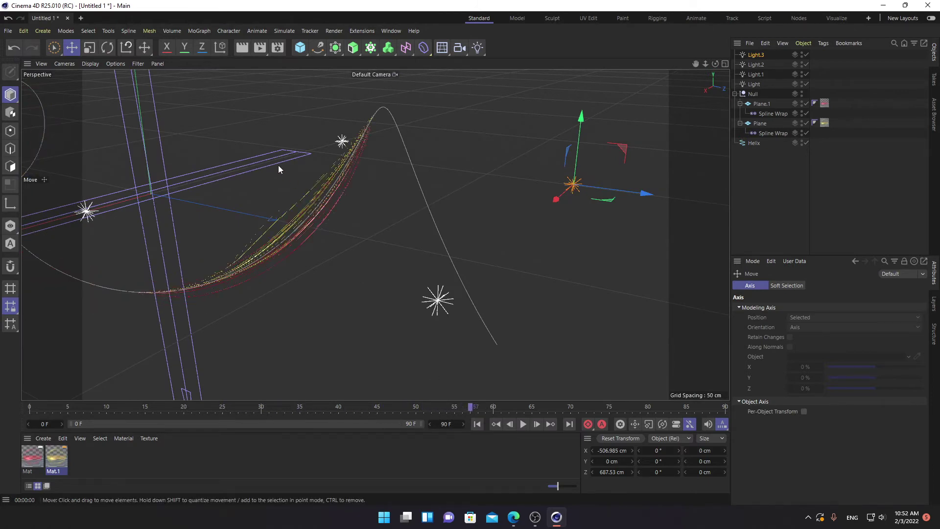
Step: Preview renders of the glowing strands from the front, then at frame 47
{"action": "left_click", "coordinate": [249, 48]}
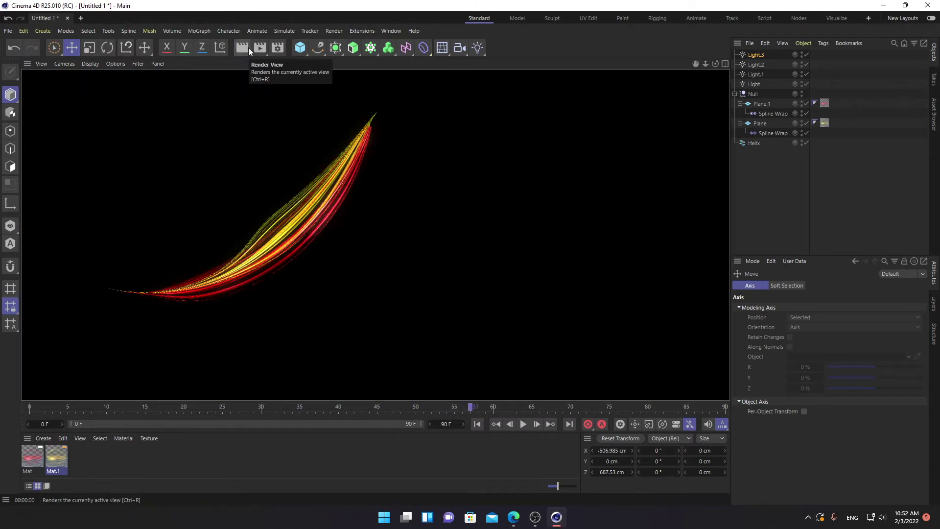
{"action": "left_click_drag", "start_coordinate": [375, 234], "coordinate": [375, 235], "text": "alt"}
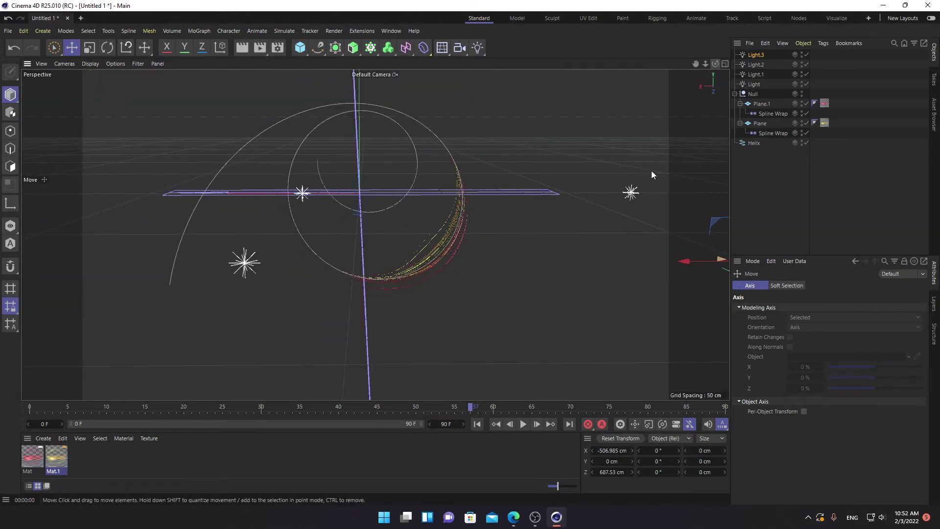
{"action": "mouse_move", "coordinate": [473, 407]}
{"action": "left_mouse_down"}
{"action": "mouse_move", "coordinate": [400, 392]}
{"action": "mouse_move", "coordinate": [451, 392]}
{"action": "left_mouse_up"}
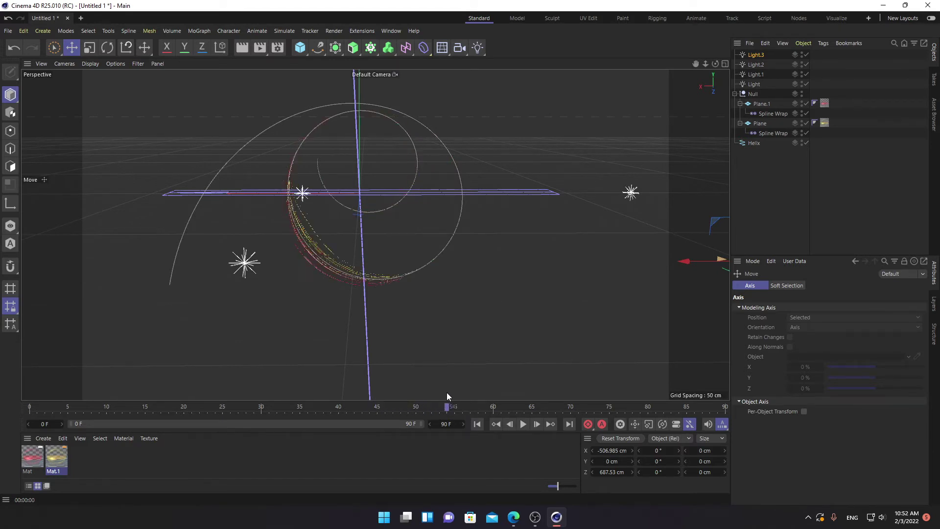
{"action": "left_click", "coordinate": [242, 48]}
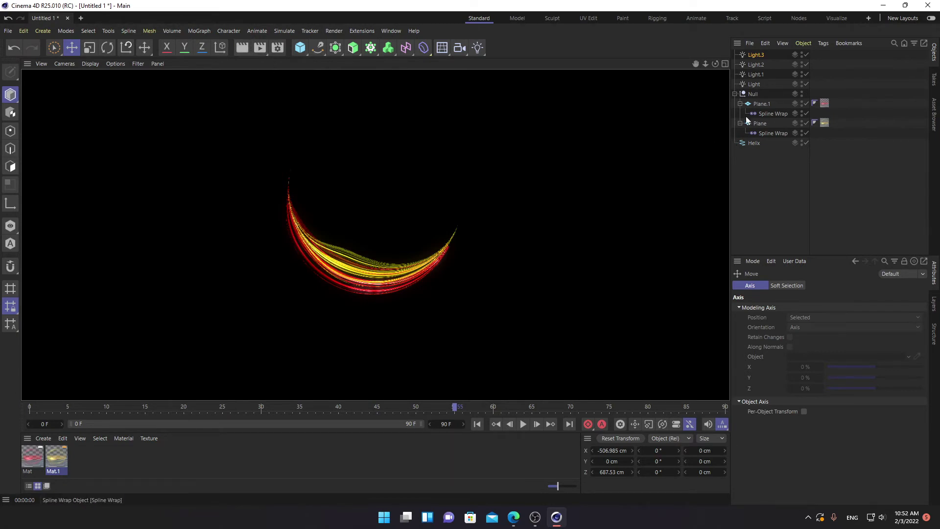
Step: Scale Plane.1 down to about 88% and preview the red and yellow crescent at frame 47
{"action": "left_click", "coordinate": [760, 105]}
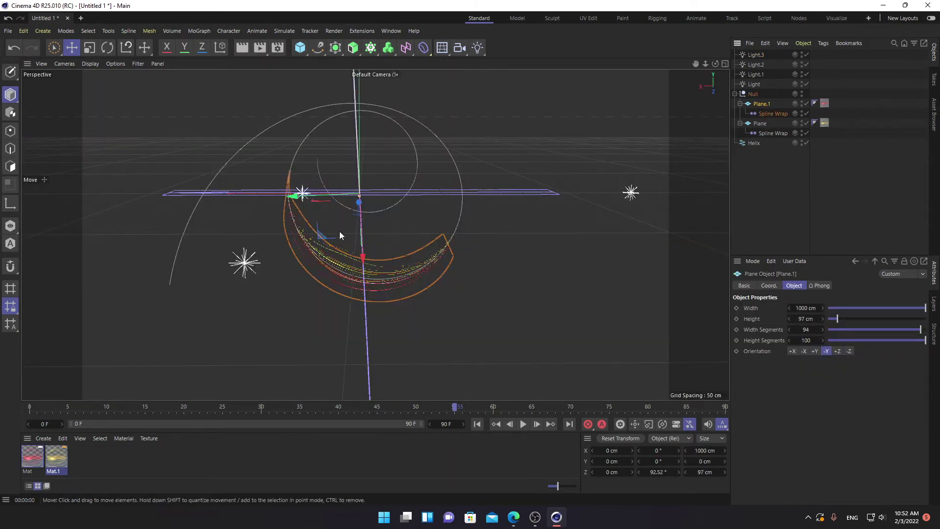
{"action": "left_click", "coordinate": [91, 49]}
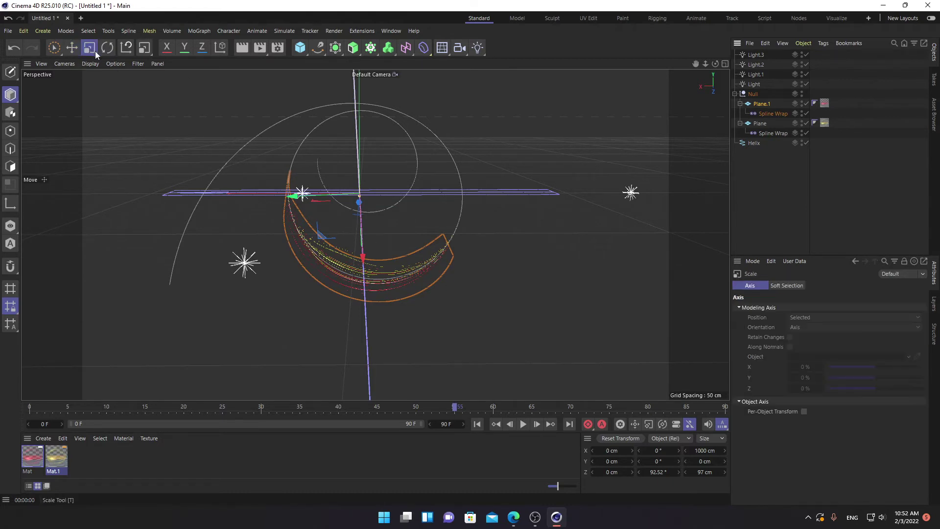
{"action": "mouse_move", "coordinate": [289, 197]}
{"action": "left_mouse_down"}
{"action": "mouse_move", "coordinate": [359, 196]}
{"action": "mouse_move", "coordinate": [313, 225]}
{"action": "left_mouse_up"}
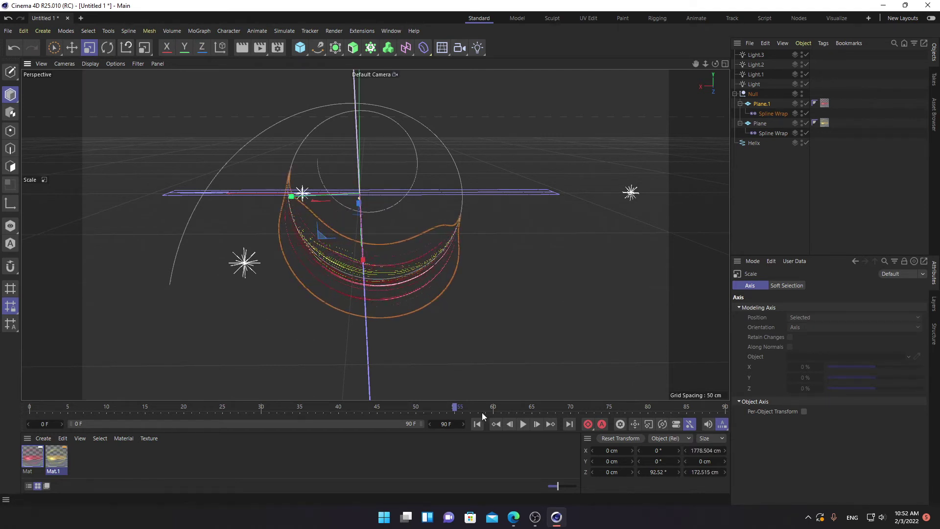
{"action": "mouse_move", "coordinate": [456, 409]}
{"action": "left_mouse_down"}
{"action": "mouse_move", "coordinate": [376, 405]}
{"action": "mouse_move", "coordinate": [393, 405]}
{"action": "left_mouse_up"}
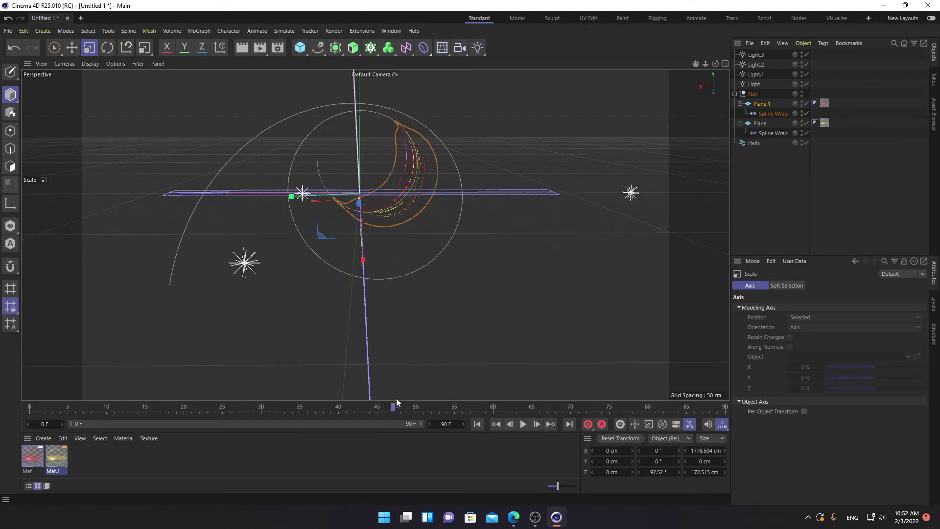
{"action": "left_click", "coordinate": [249, 51]}
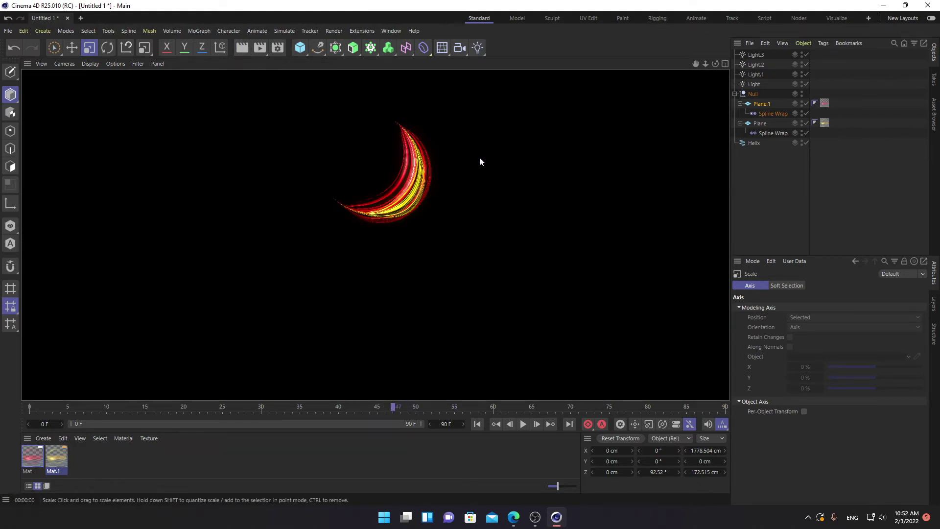
{"action": "left_click", "coordinate": [393, 411]}
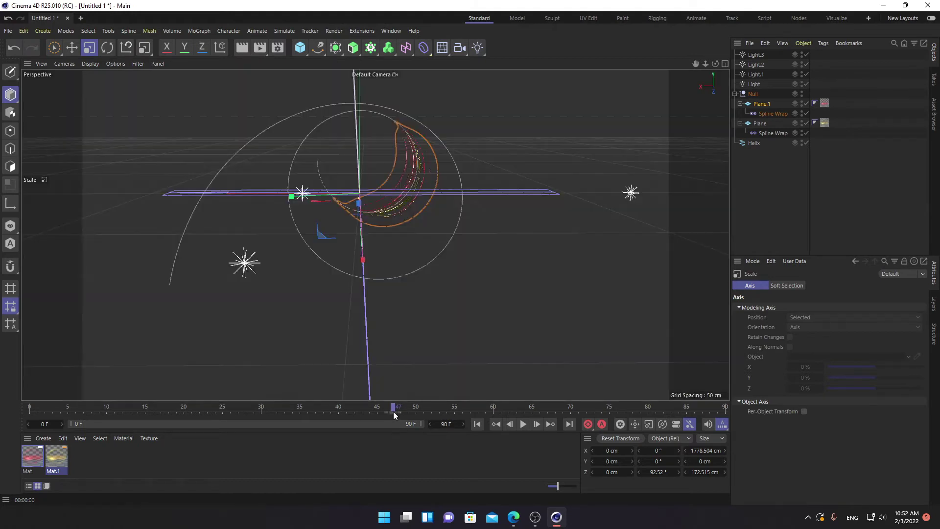
Step: Undo Plane.1's larger rescale, re-render the red crescent around frame 60, and orbit the view
{"action": "left_click_drag", "start_coordinate": [393, 406], "coordinate": [501, 407]}
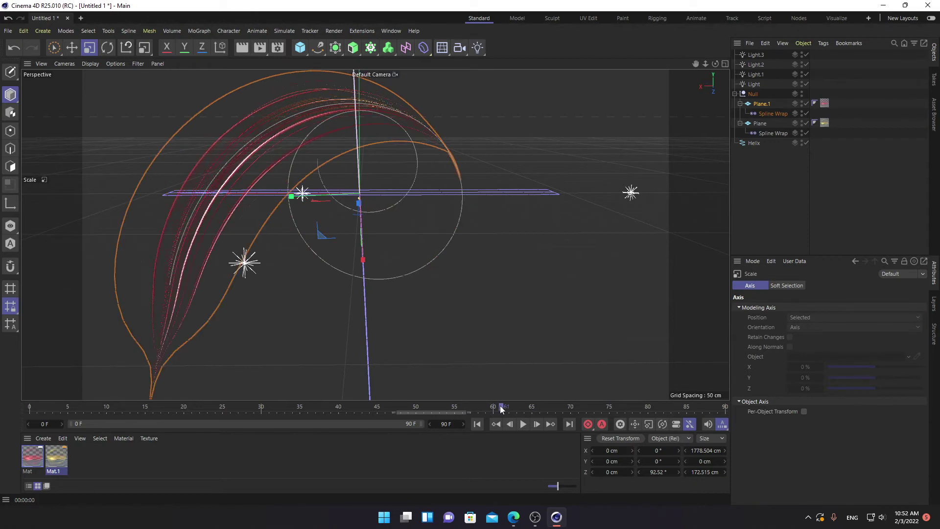
{"action": "left_click", "coordinate": [242, 49]}
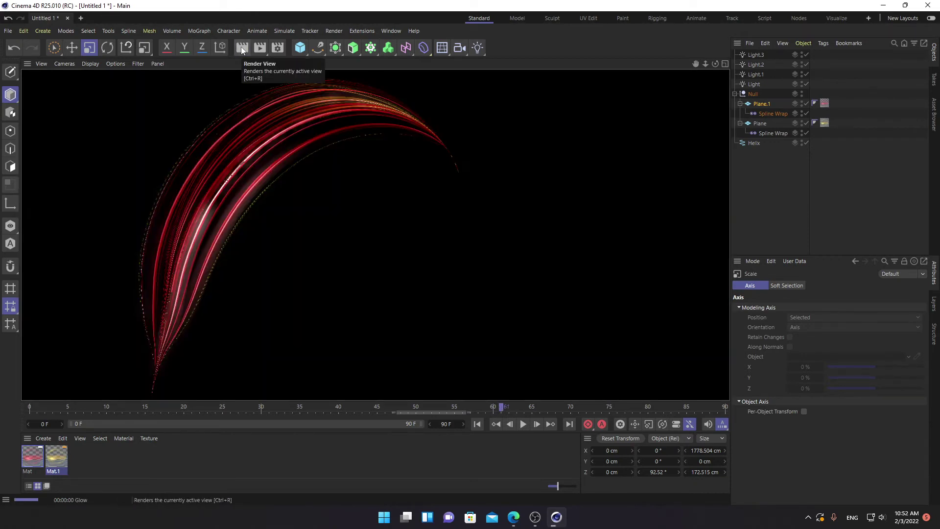
{"action": "key", "text": "ctrl+z"}
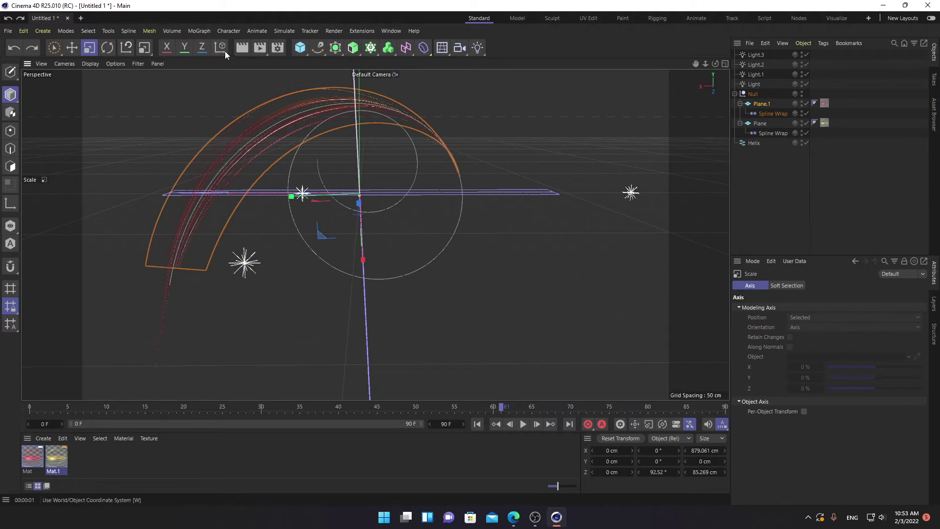
{"action": "left_click", "coordinate": [237, 48]}
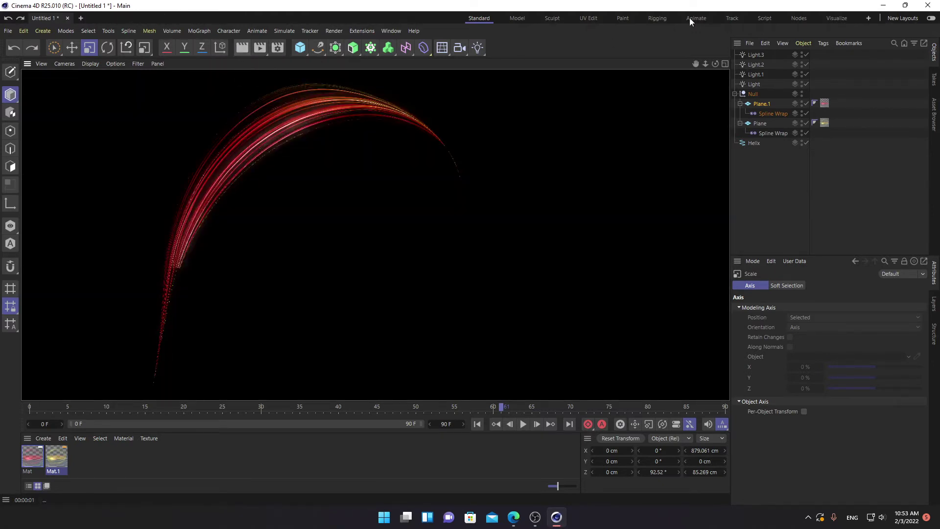
{"action": "left_click", "coordinate": [715, 63]}
{"action": "left_click_drag", "start_coordinate": [715, 63], "coordinate": [695, 81]}
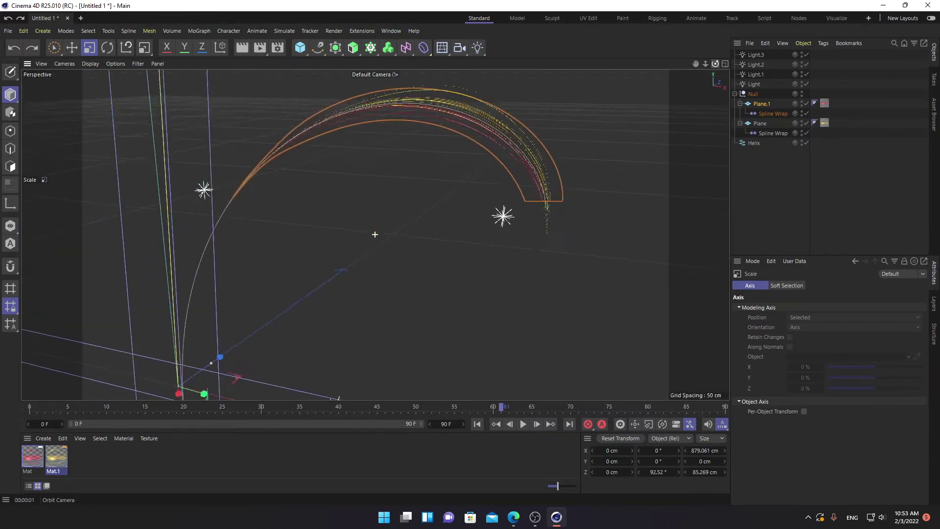
Step: Test Plane.1's Spline Wrap axis at -Y, +Z and +Y, then return it to +X and render
{"action": "left_click", "coordinate": [769, 115]}
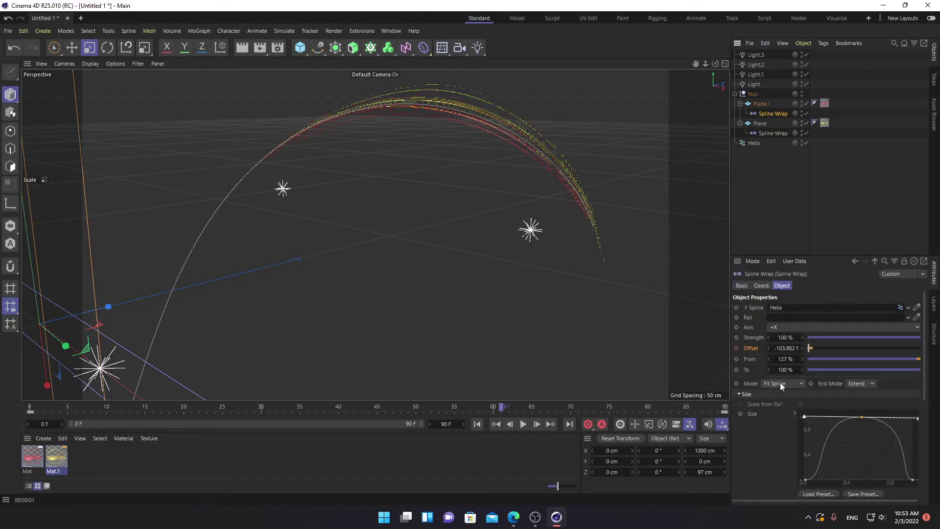
{"action": "left_click", "coordinate": [786, 328]}
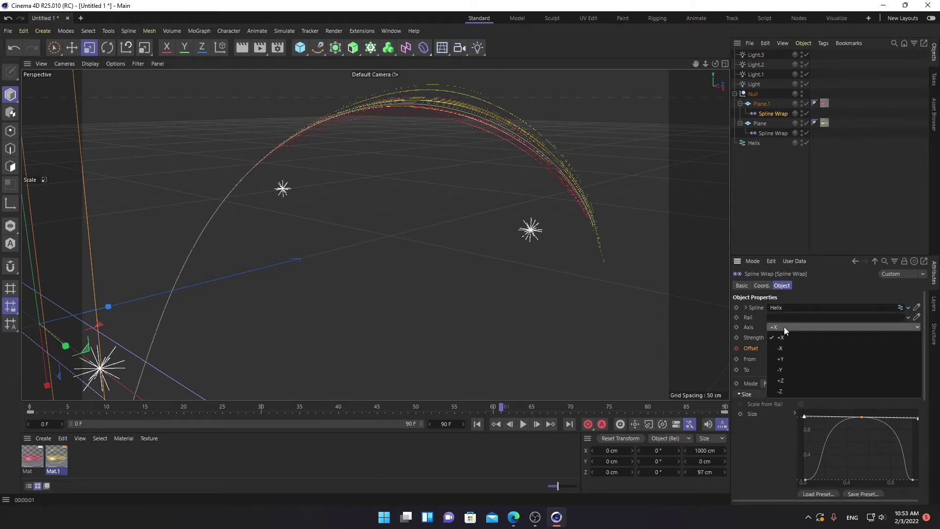
{"action": "left_click", "coordinate": [780, 369]}
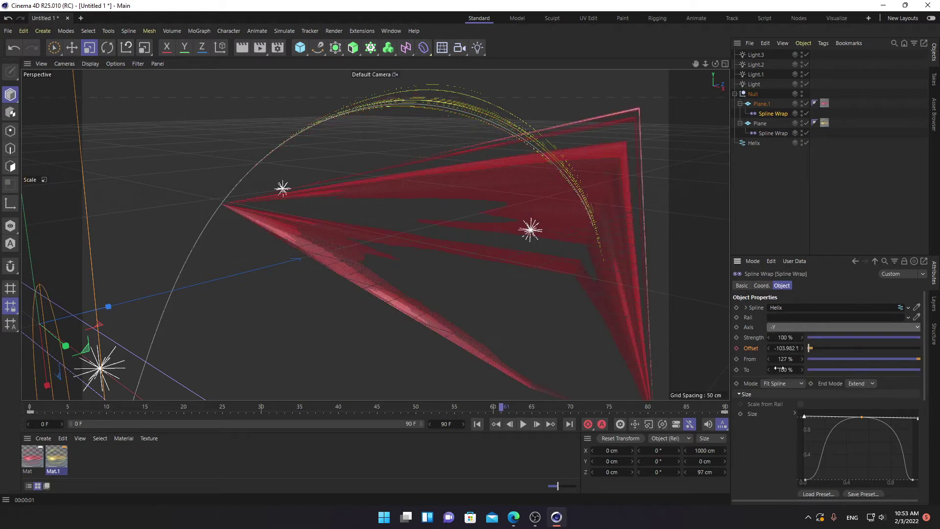
{"action": "left_click", "coordinate": [778, 326]}
{"action": "left_click", "coordinate": [776, 383]}
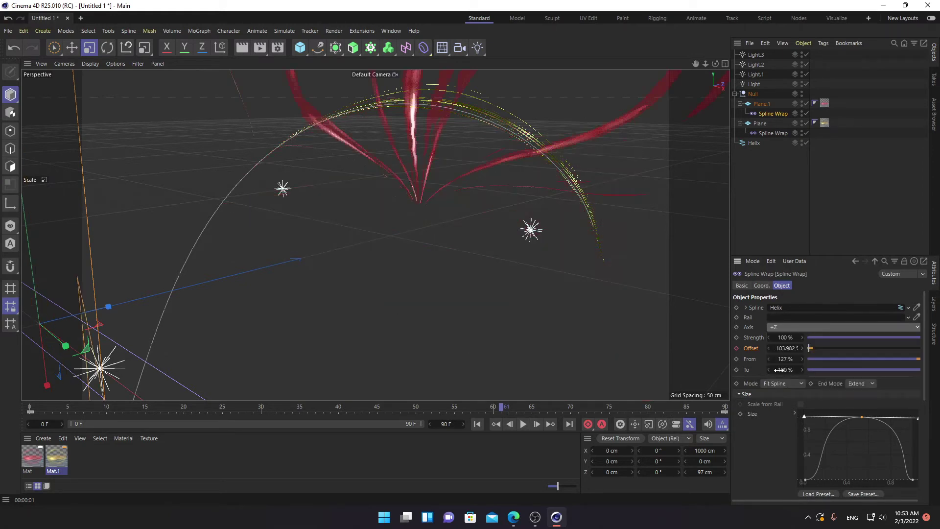
{"action": "left_click_drag", "start_coordinate": [704, 63], "coordinate": [529, 47]}
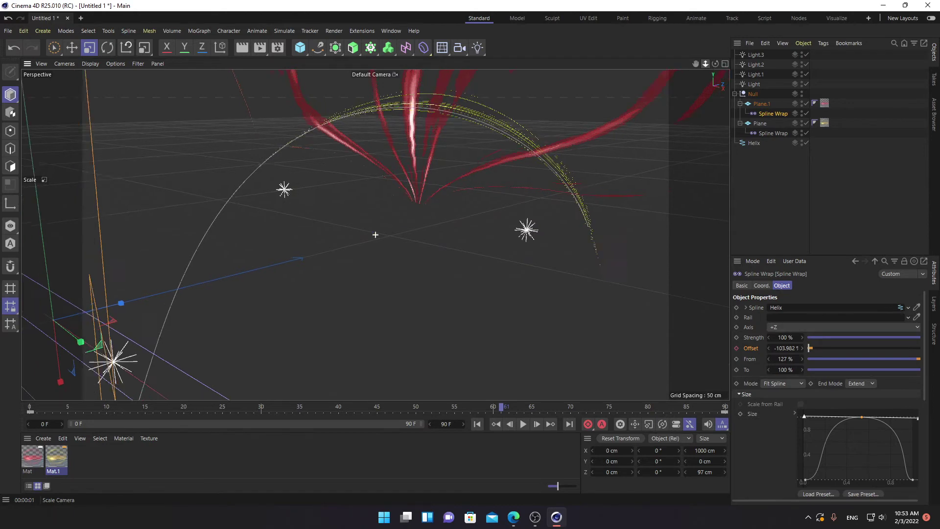
{"action": "left_click", "coordinate": [804, 324]}
{"action": "left_click", "coordinate": [789, 361]}
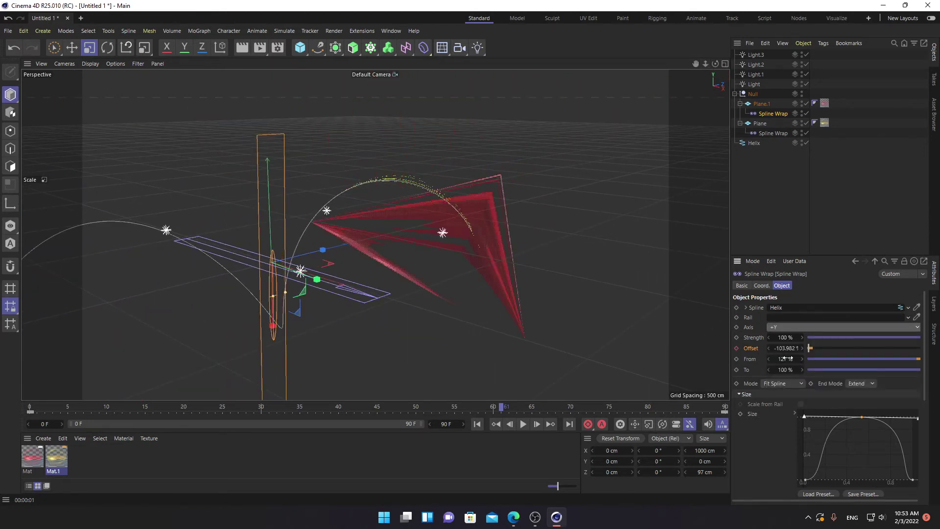
{"action": "left_click", "coordinate": [784, 327]}
{"action": "left_click", "coordinate": [788, 337]}
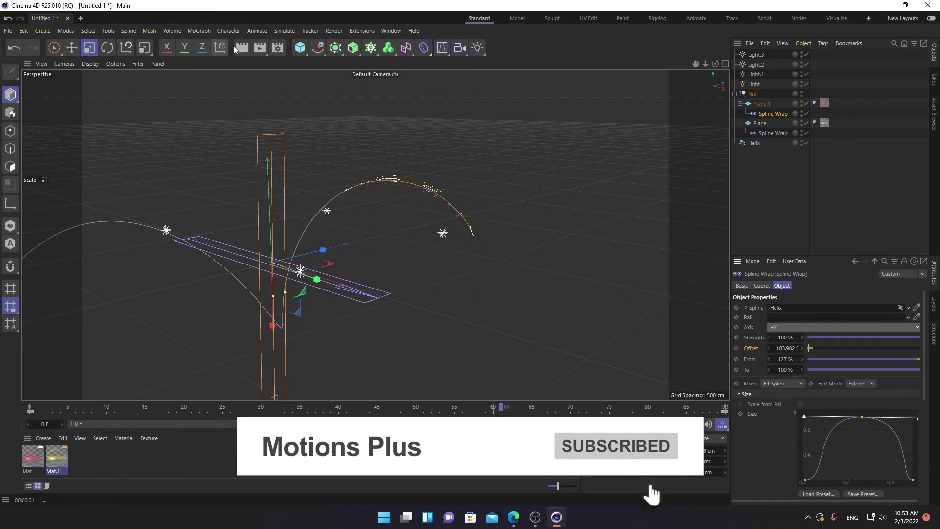
{"action": "key", "text": "ctrl+r"}
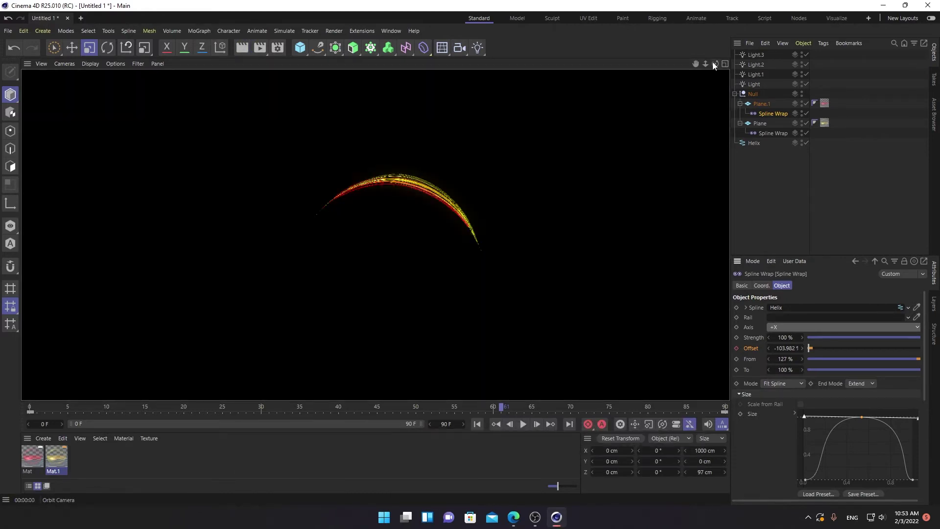
Step: Re-render the red arc around frame 63, then select the Mat material and open the Create menu
{"action": "mouse_move", "coordinate": [715, 63]}
{"action": "left_mouse_down"}
{"action": "mouse_move", "coordinate": [374, 235]}
{"action": "mouse_move", "coordinate": [389, 230]}
{"action": "left_mouse_up"}
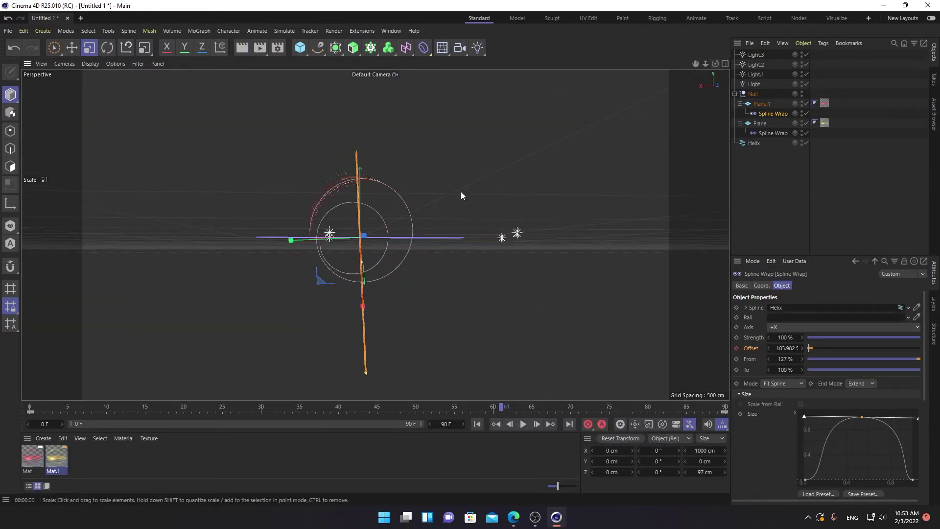
{"action": "left_click", "coordinate": [239, 47]}
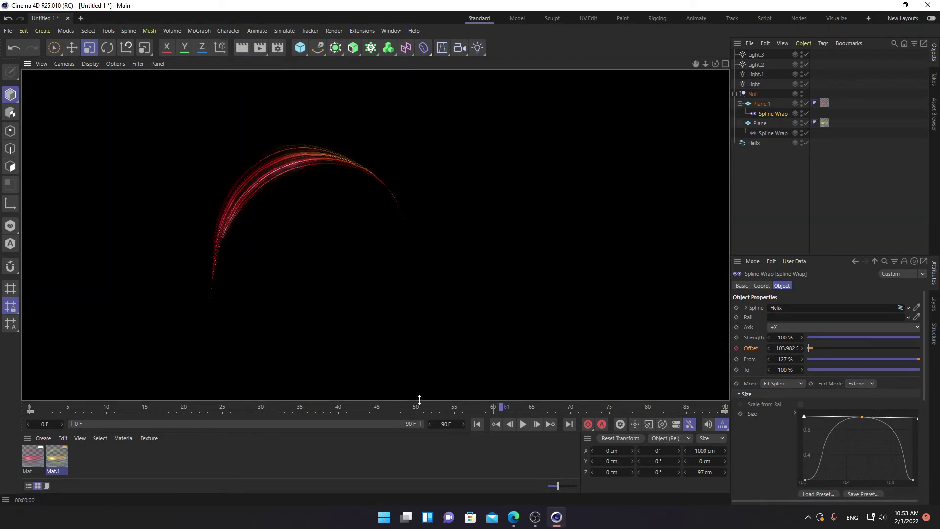
{"action": "left_click_drag", "start_coordinate": [496, 410], "coordinate": [520, 405]}
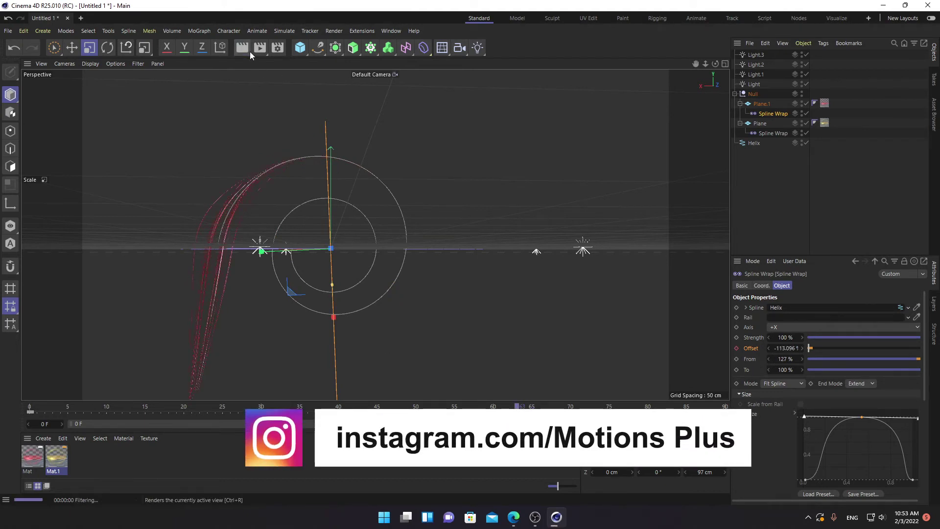
{"action": "left_click", "coordinate": [250, 52]}
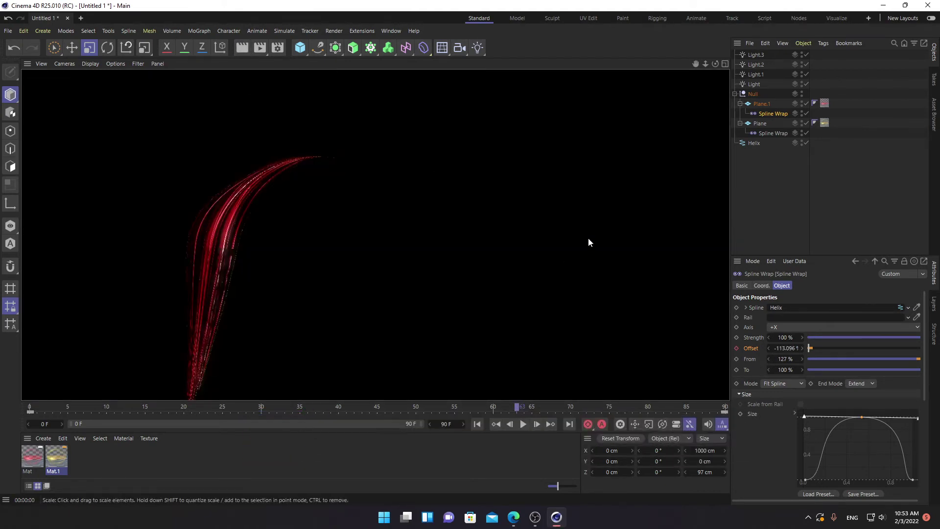
{"action": "left_click", "coordinate": [39, 462]}
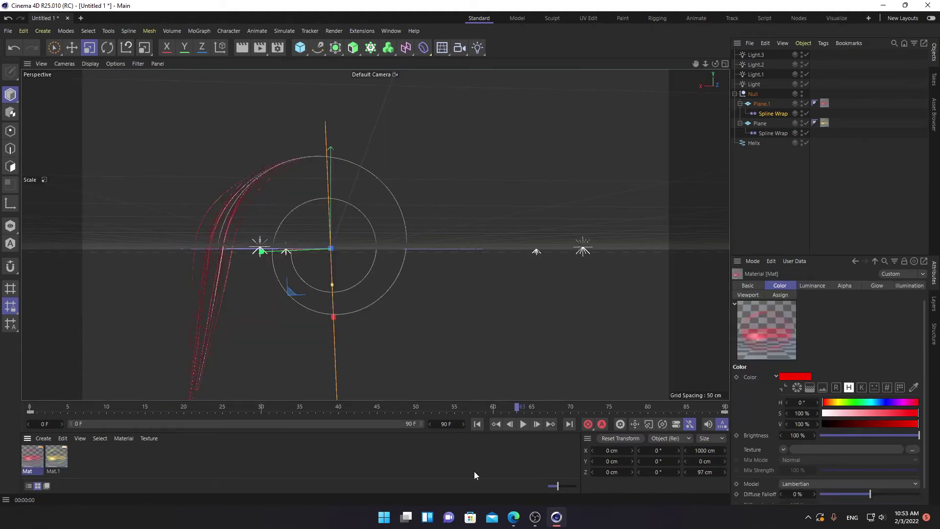
{"action": "left_click", "coordinate": [41, 440]}
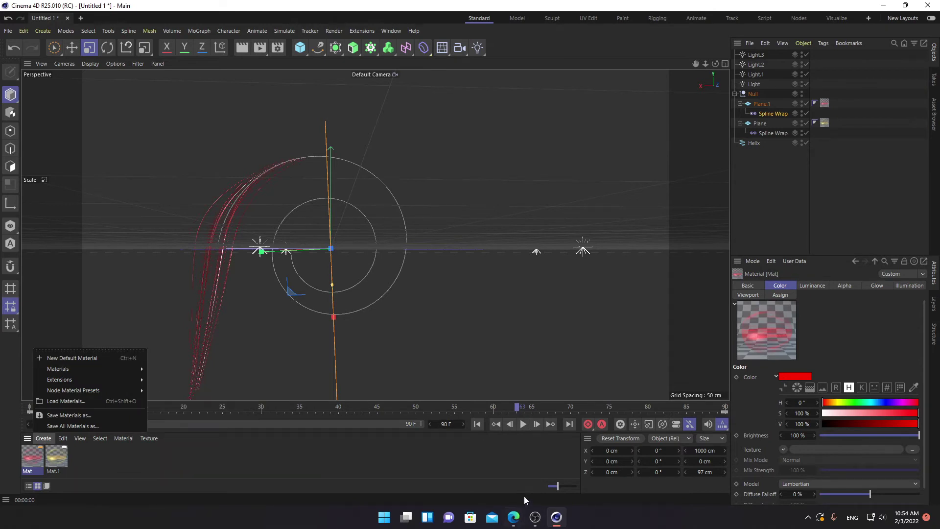
Step: Search 'aFTER' from the Start menu and launch Adobe After Effects 2021
{"action": "left_click", "coordinate": [379, 520]}
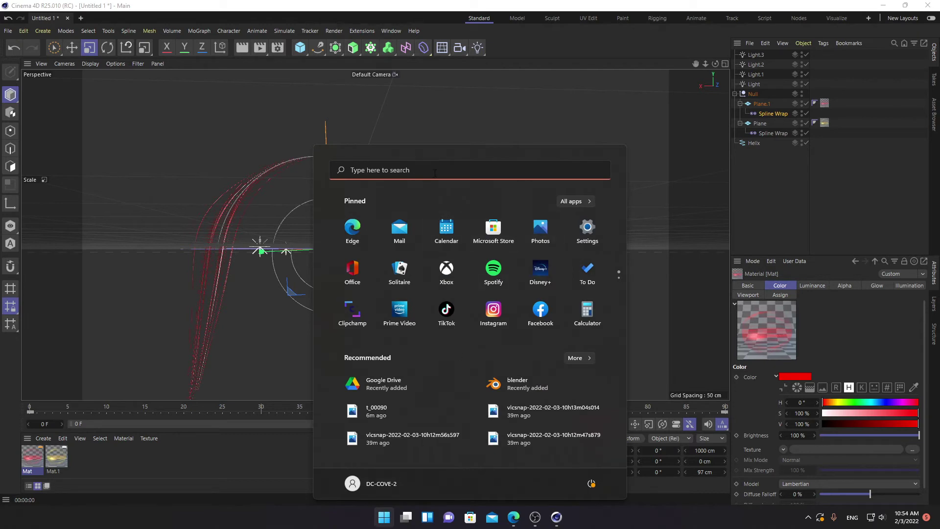
{"action": "type", "text": "a"}
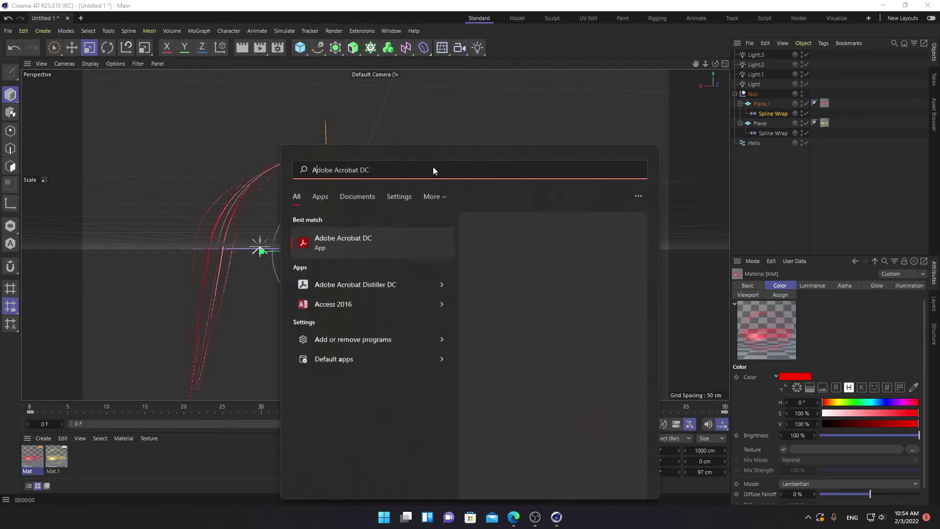
{"action": "type", "text": "FT"}
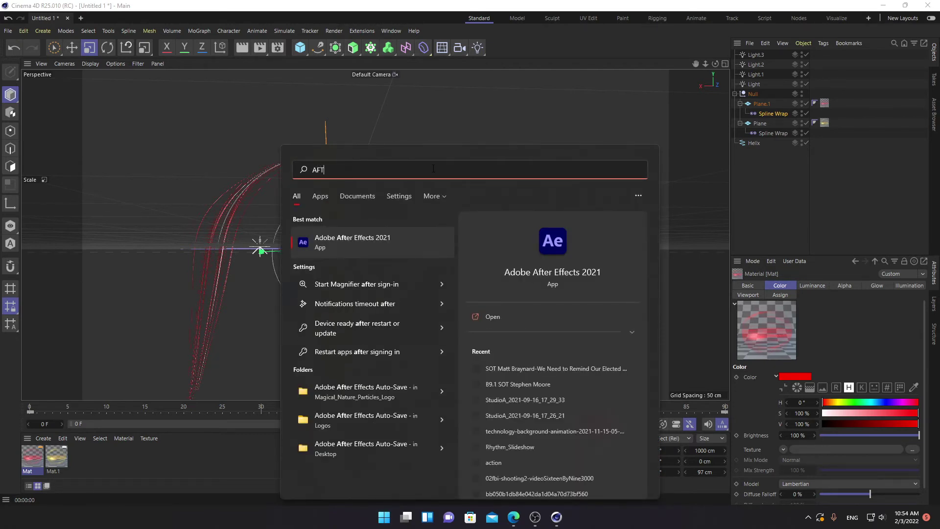
{"action": "type", "text": "ER"}
{"action": "left_click", "coordinate": [371, 249]}
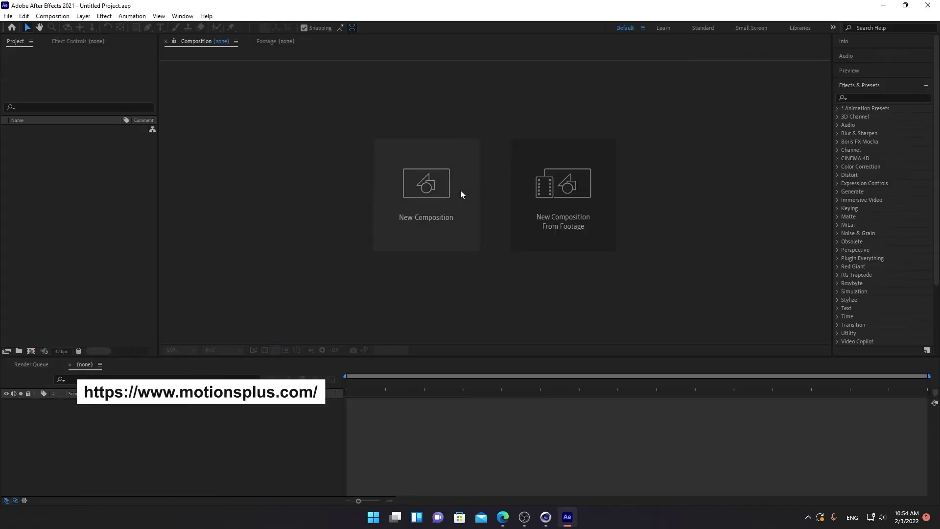
Step: Create a new composition sized 1920×500
{"action": "left_click", "coordinate": [453, 192]}
{"action": "left_click", "coordinate": [393, 210]}
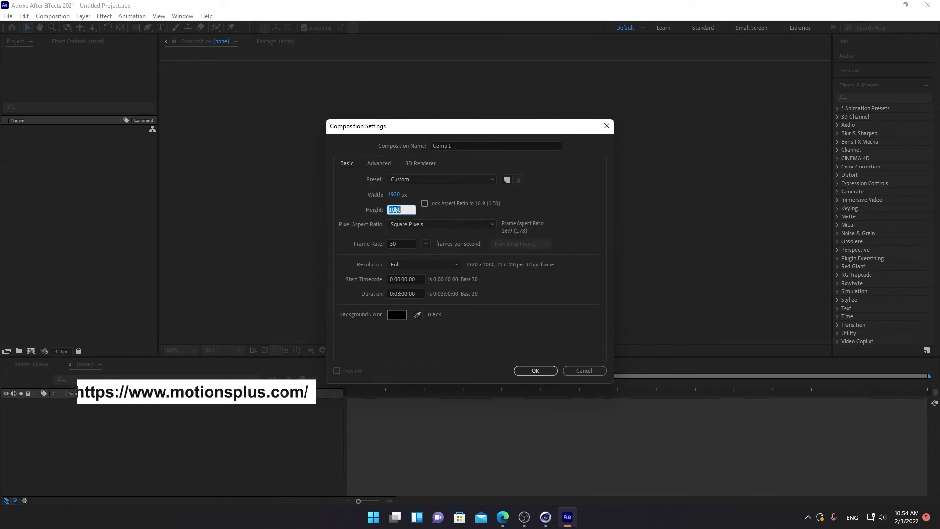
{"action": "type", "text": "500"}
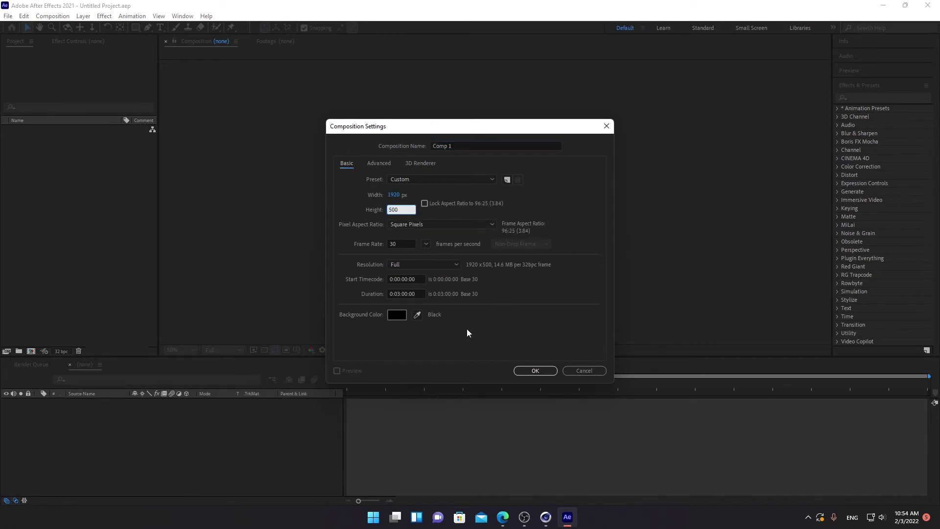
{"action": "left_click", "coordinate": [534, 370]}
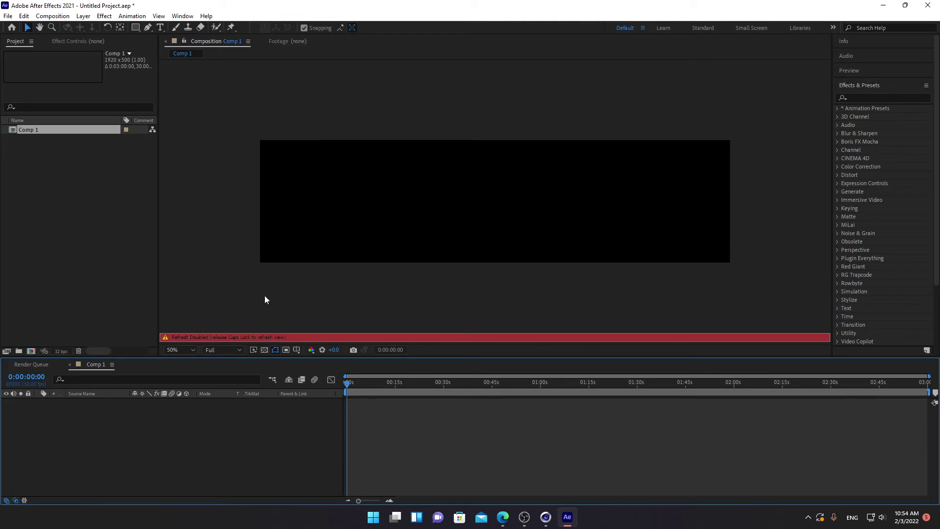
Step: Add a comp-sized Deep Royal Blue solid layer that fills the frame
{"action": "key", "text": "Caps_Lock"}
{"action": "right_click", "coordinate": [221, 175]}
{"action": "mouse_move", "coordinate": [279, 181]}
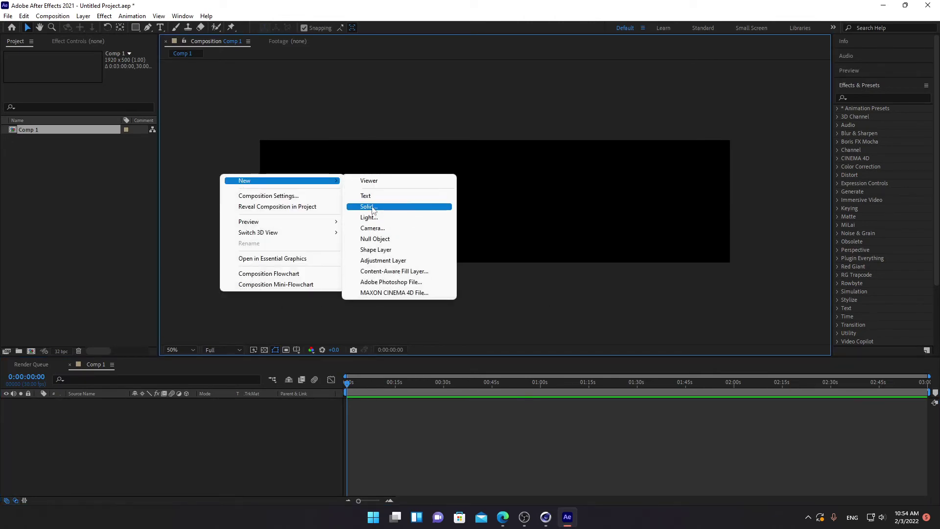
{"action": "left_click", "coordinate": [370, 206]}
{"action": "left_click", "coordinate": [460, 285]}
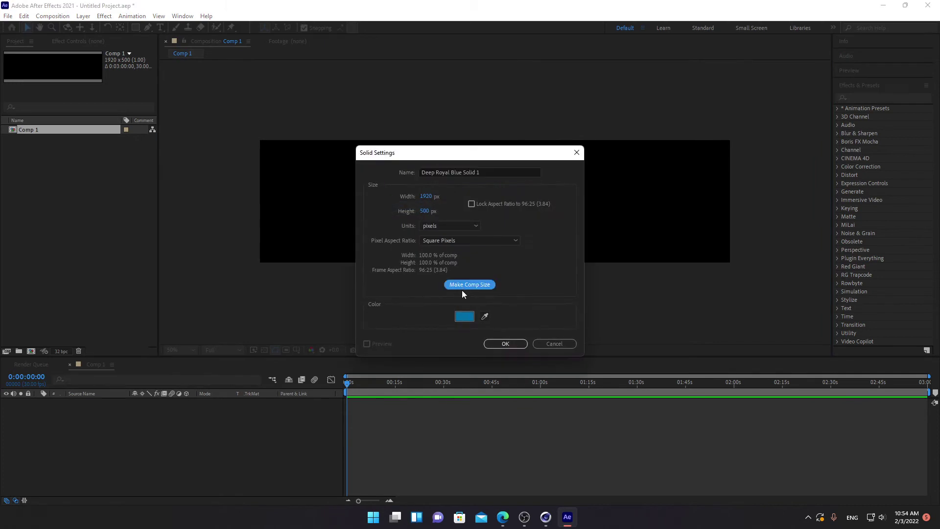
{"action": "left_click", "coordinate": [502, 343]}
{"action": "left_click", "coordinate": [877, 97]}
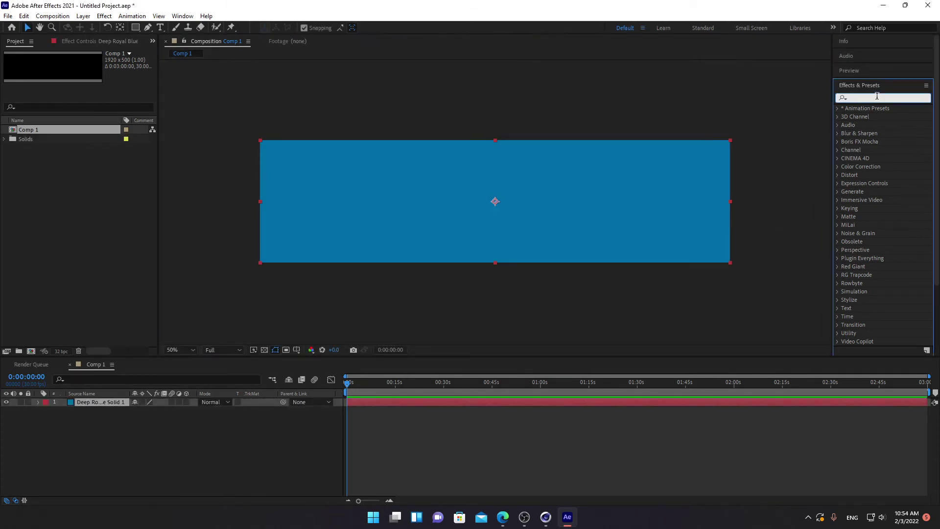
Step: Apply Fractal Noise to the blue solid, raising its contrast and brightness slightly
{"action": "type", "text": "fract"}
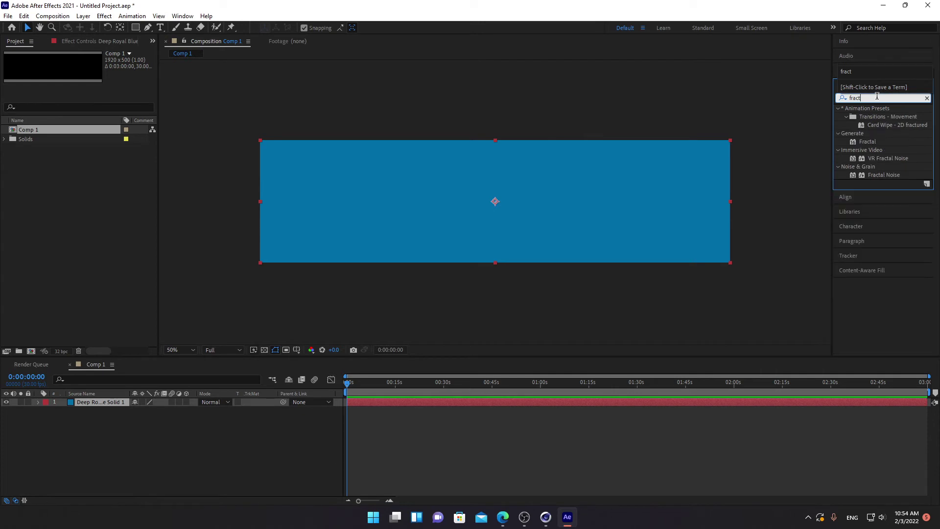
{"action": "double_click", "coordinate": [878, 174]}
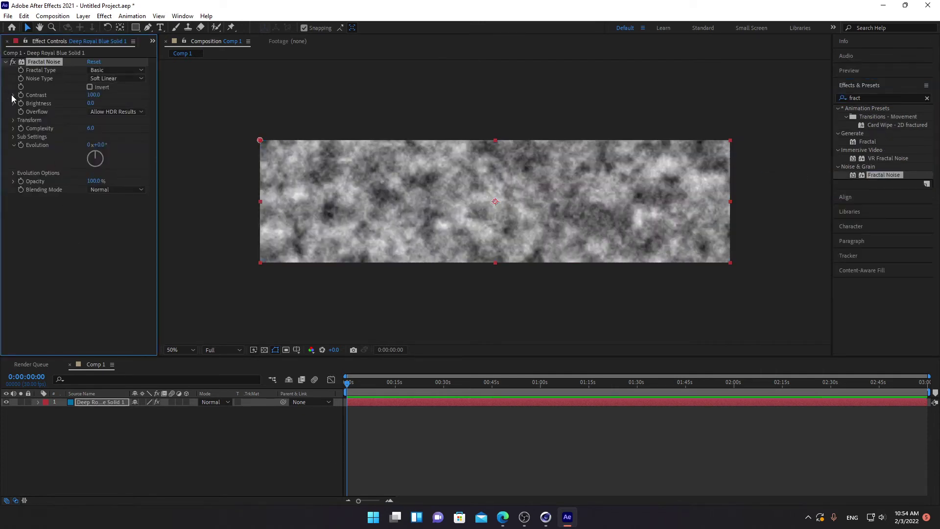
{"action": "left_click", "coordinate": [13, 95]}
{"action": "left_click", "coordinate": [62, 107]}
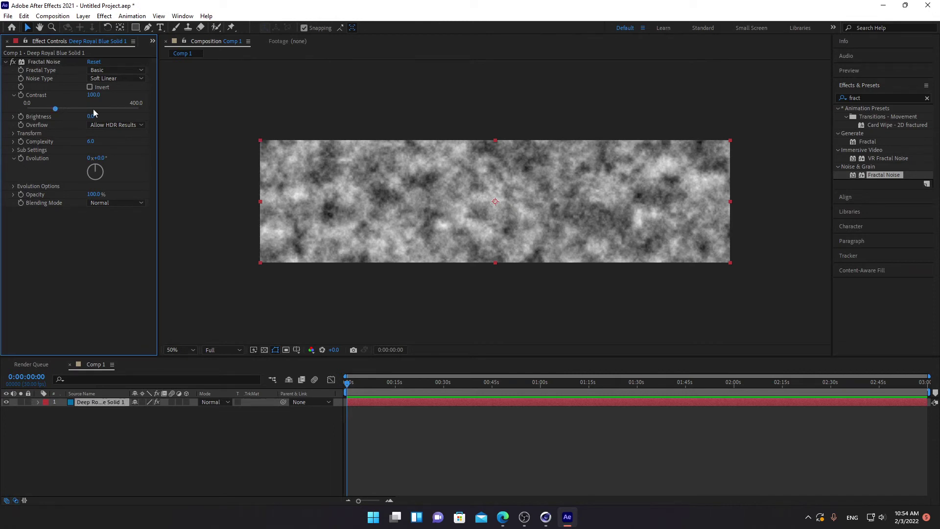
{"action": "left_click_drag", "start_coordinate": [70, 110], "coordinate": [92, 109]}
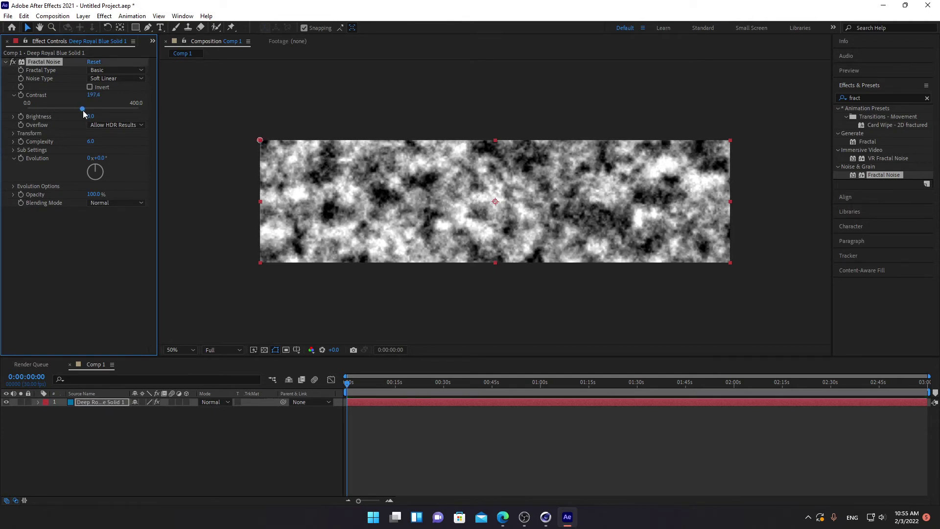
{"action": "left_click", "coordinate": [12, 117]}
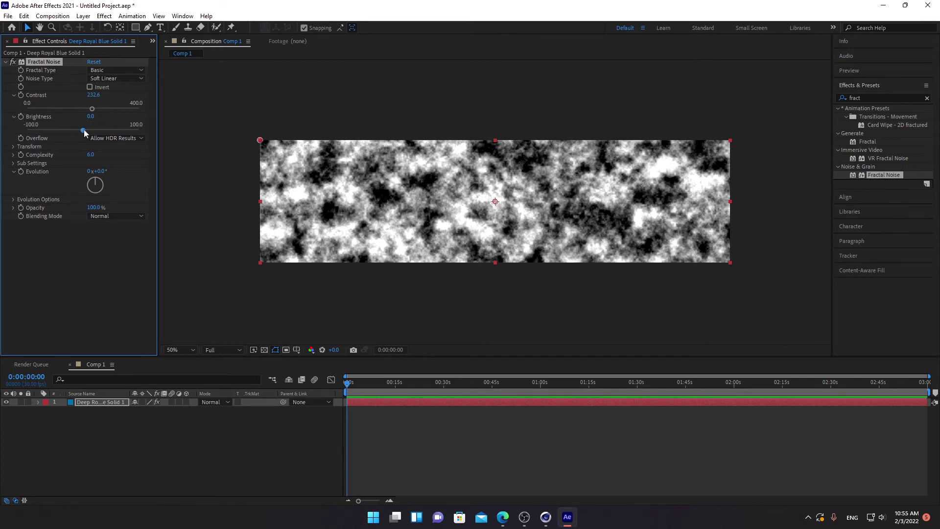
{"action": "left_click_drag", "start_coordinate": [84, 129], "coordinate": [87, 139]}
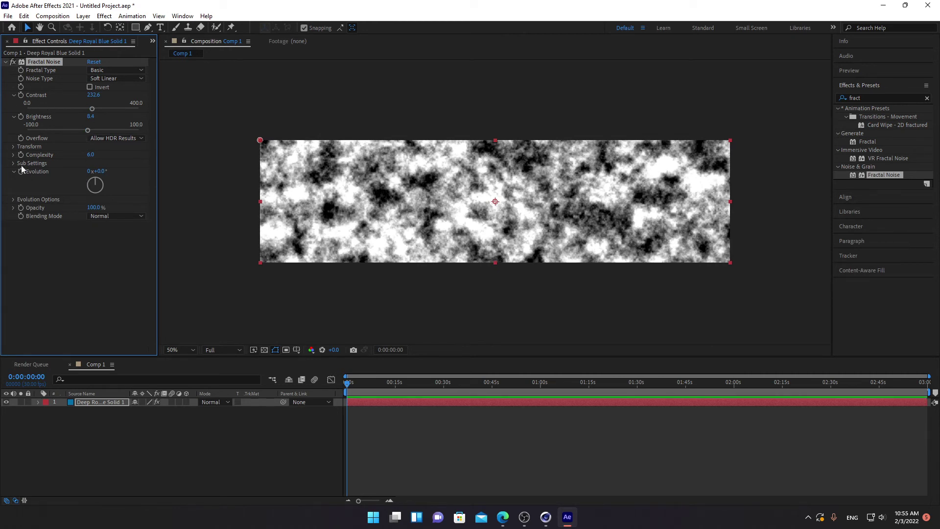
Step: Shrink the noise scale to 78, unlink uniform scaling, and set Scale Width to 50
{"action": "left_click", "coordinate": [13, 147]}
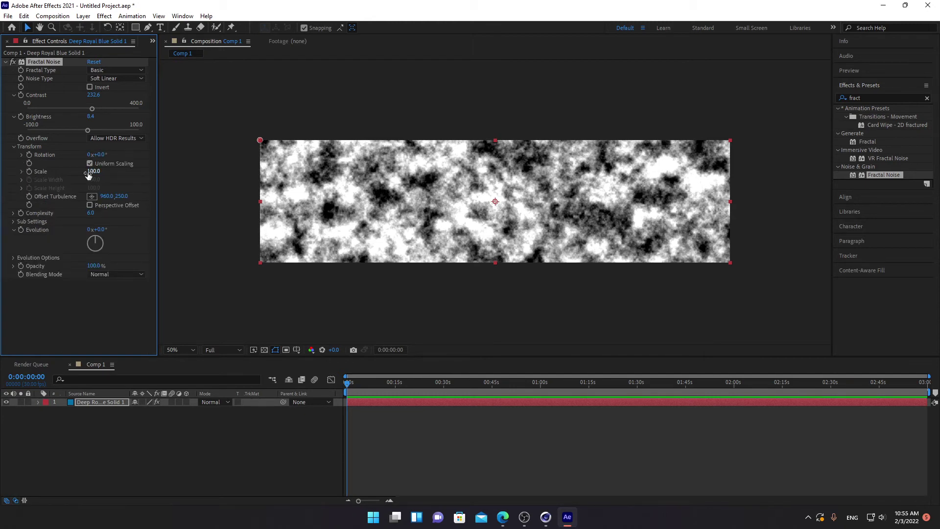
{"action": "left_click_drag", "start_coordinate": [91, 172], "coordinate": [100, 156]}
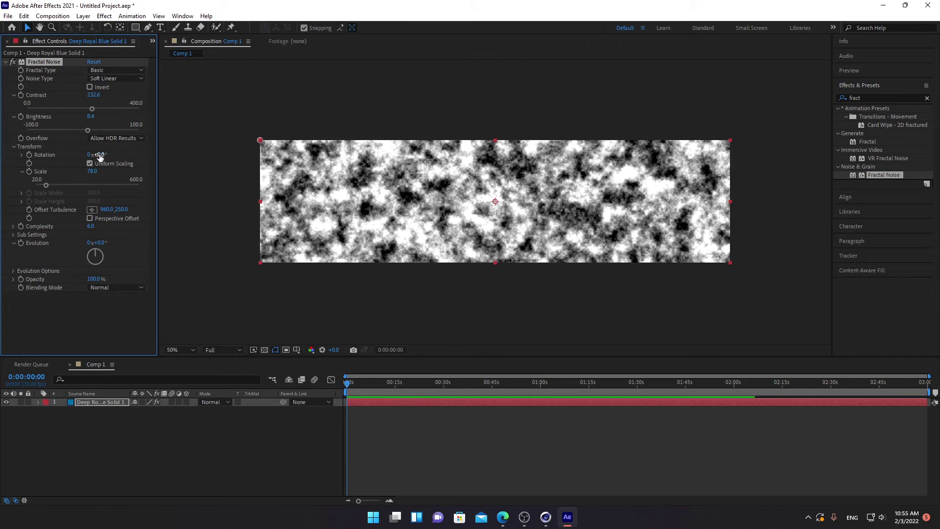
{"action": "left_click_drag", "start_coordinate": [99, 156], "coordinate": [139, 157]}
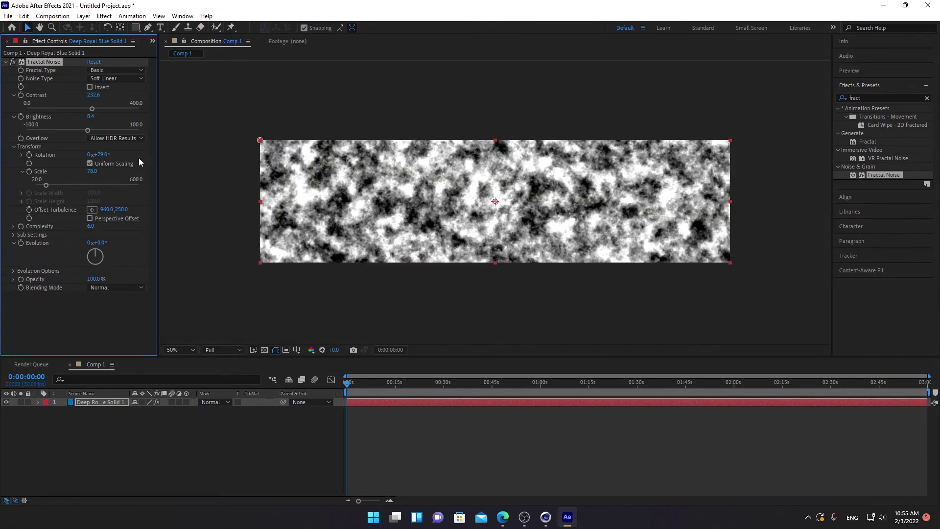
{"action": "key", "text": "ctrl+z"}
{"action": "left_click", "coordinate": [90, 163]}
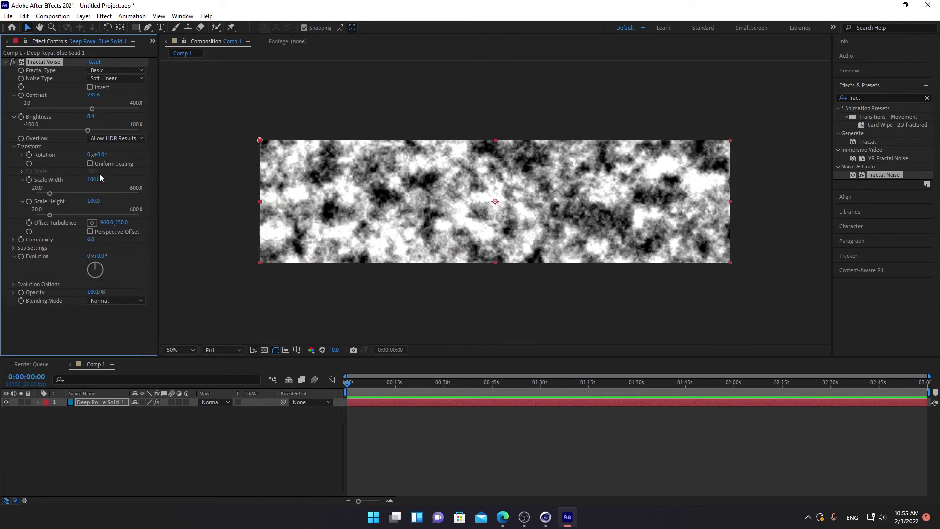
{"action": "mouse_move", "coordinate": [94, 179]}
{"action": "left_mouse_down"}
{"action": "mouse_move", "coordinate": [356, 192]}
{"action": "mouse_move", "coordinate": [320, 188]}
{"action": "left_mouse_up"}
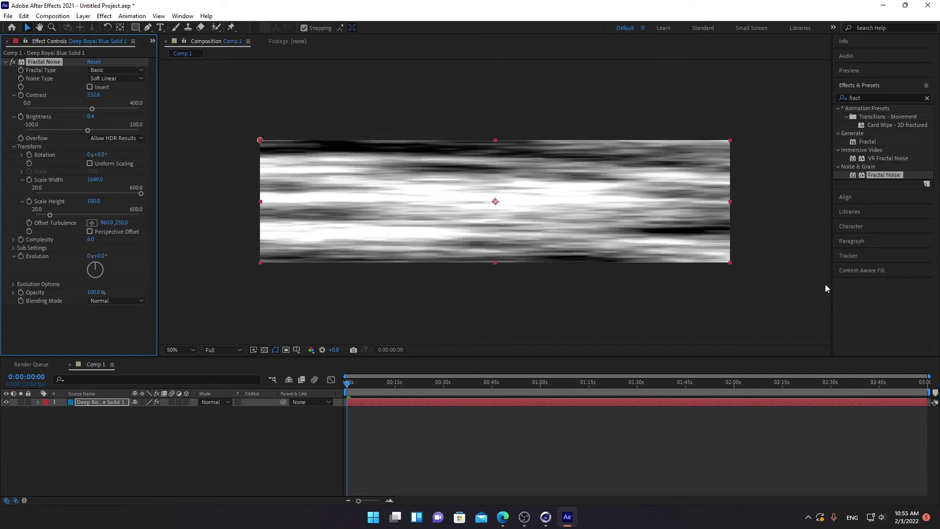
{"action": "left_click_drag", "start_coordinate": [94, 179], "coordinate": [486, 266]}
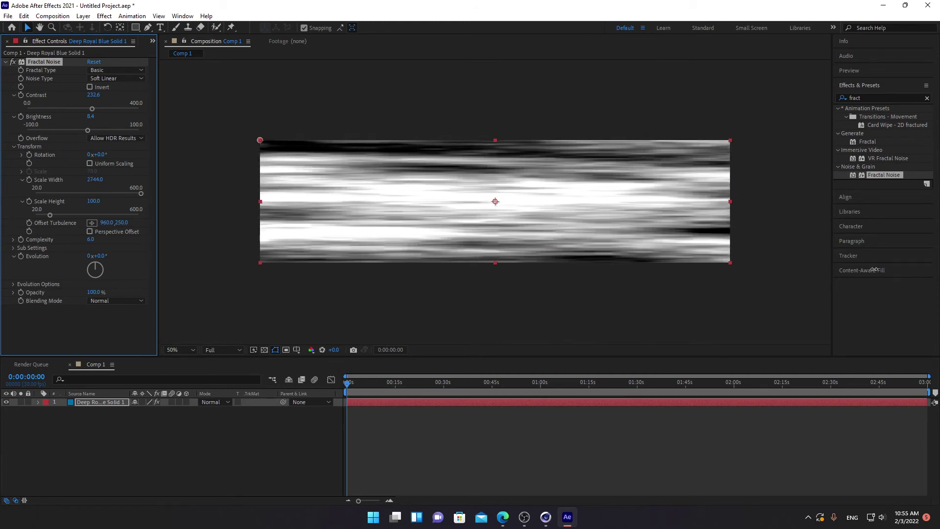
{"action": "left_click", "coordinate": [95, 180]}
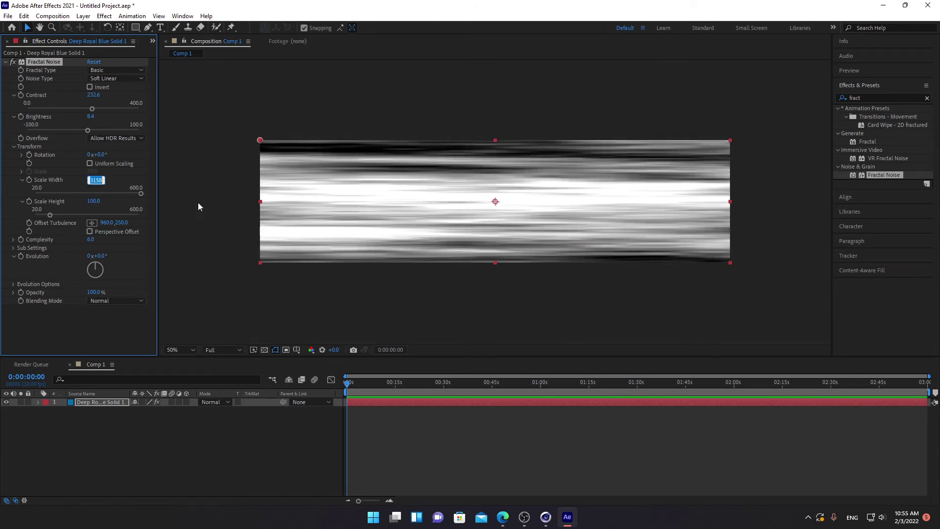
{"action": "type", "text": "5000"}
{"action": "key", "text": "Return"}
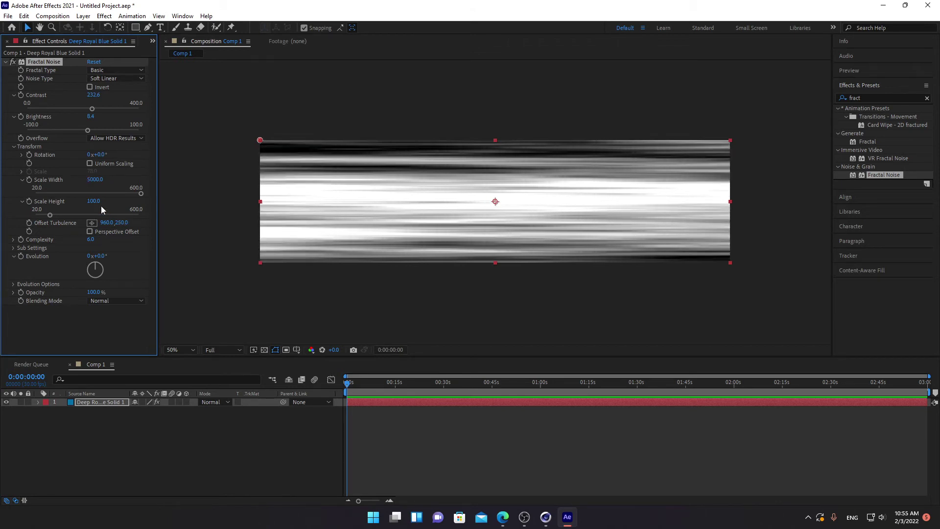
Step: Stretch the noise into thin horizontal streaks (about 6771×56), then darken it and add contrast
{"action": "mouse_move", "coordinate": [89, 202]}
{"action": "left_mouse_down"}
{"action": "mouse_move", "coordinate": [72, 205]}
{"action": "mouse_move", "coordinate": [937, 274]}
{"action": "left_mouse_up"}
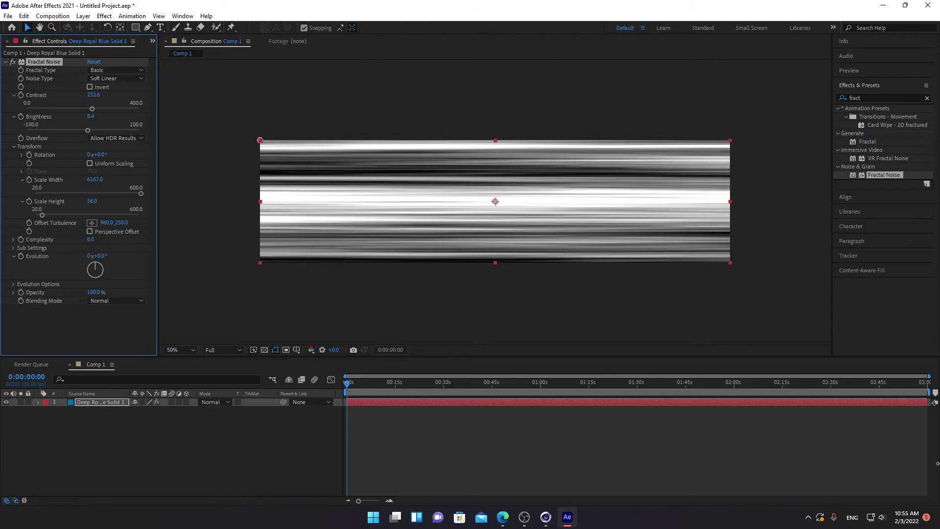
{"action": "left_click_drag", "start_coordinate": [938, 463], "coordinate": [931, 463]}
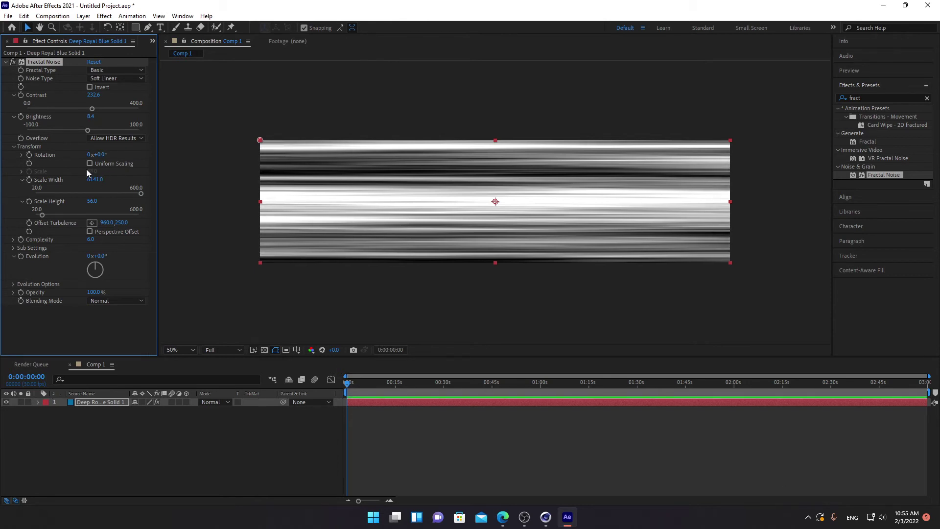
{"action": "left_click_drag", "start_coordinate": [95, 179], "coordinate": [202, 181]}
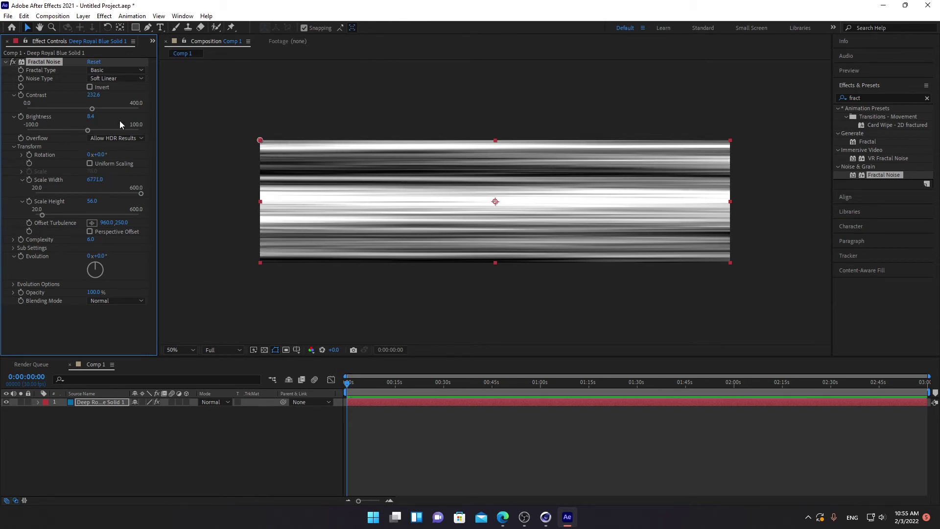
{"action": "left_click_drag", "start_coordinate": [88, 118], "coordinate": [77, 119]}
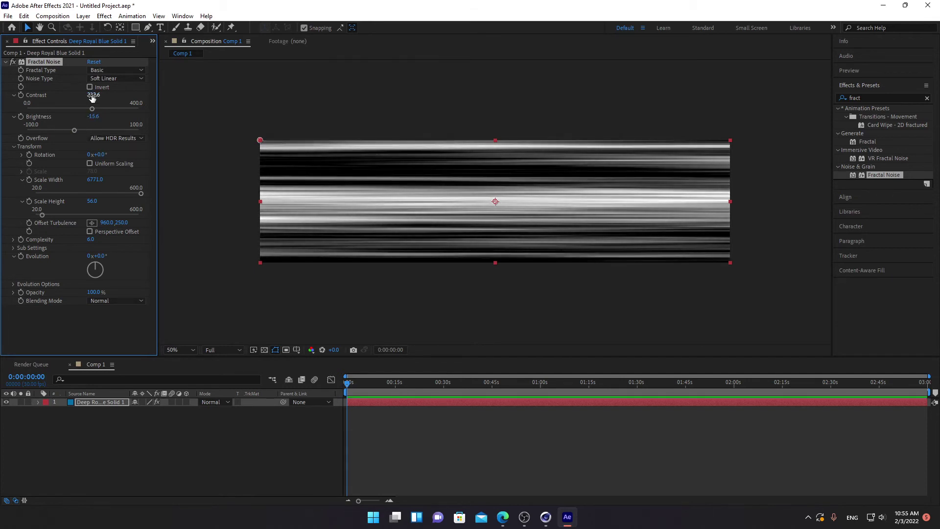
{"action": "mouse_move", "coordinate": [92, 95]}
{"action": "left_mouse_down"}
{"action": "mouse_move", "coordinate": [100, 94]}
{"action": "mouse_move", "coordinate": [77, 96]}
{"action": "left_mouse_up"}
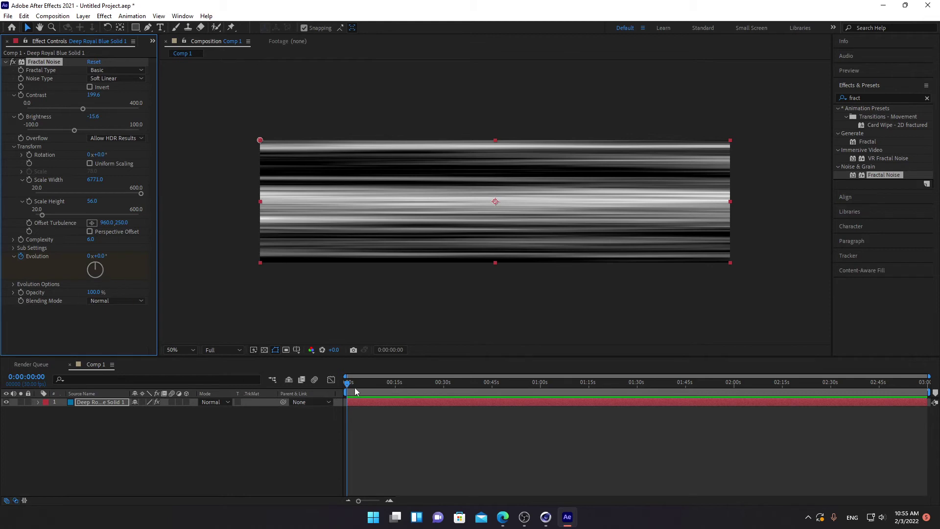
Step: Set Evolution to 3 revolutions at the last frame and scrub through to preview
{"action": "left_click", "coordinate": [823, 440]}
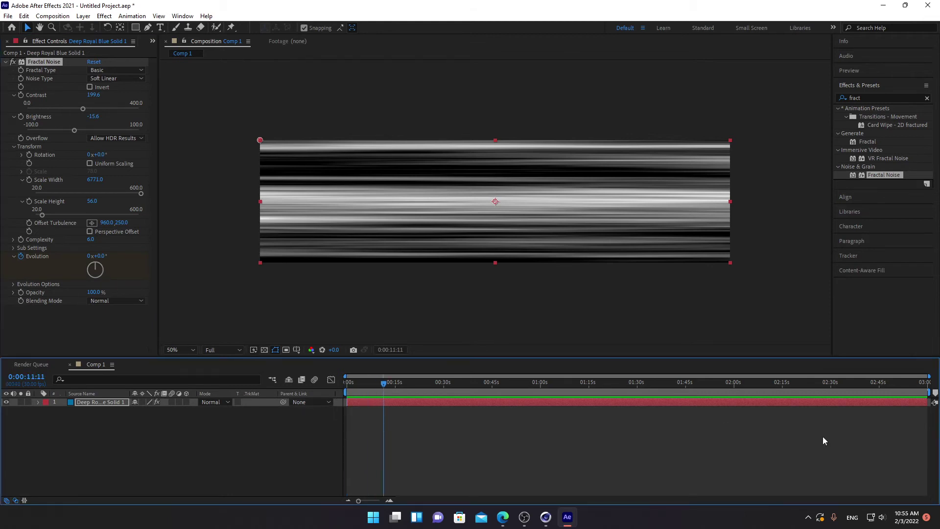
{"action": "key", "text": "End"}
{"action": "left_click", "coordinate": [89, 256]}
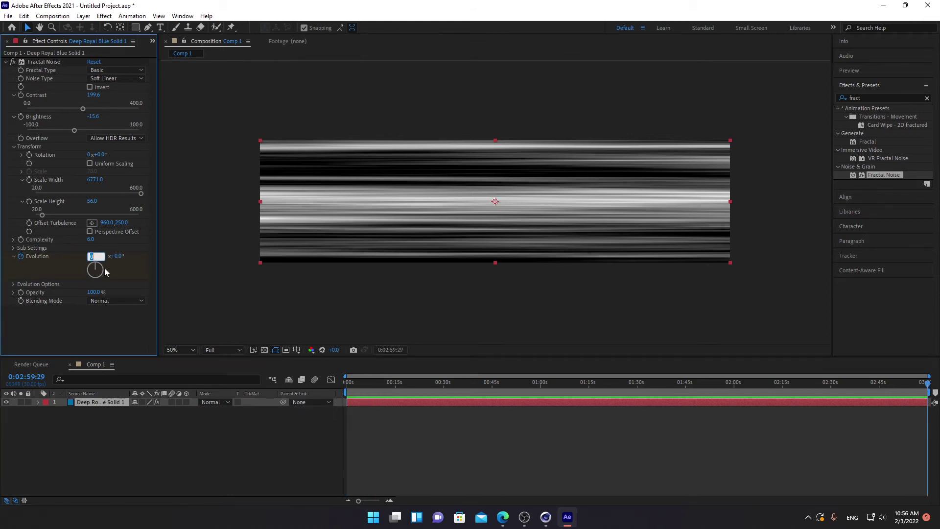
{"action": "type", "text": "3"}
{"action": "left_click", "coordinate": [231, 302]}
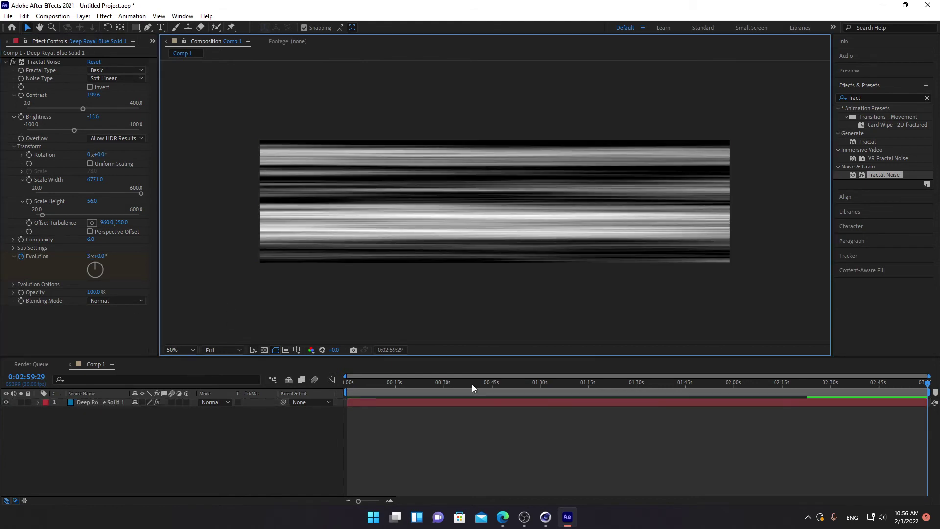
{"action": "mouse_move", "coordinate": [365, 383]}
{"action": "left_mouse_down"}
{"action": "mouse_move", "coordinate": [697, 439]}
{"action": "mouse_move", "coordinate": [818, 452]}
{"action": "mouse_move", "coordinate": [860, 439]}
{"action": "left_mouse_up"}
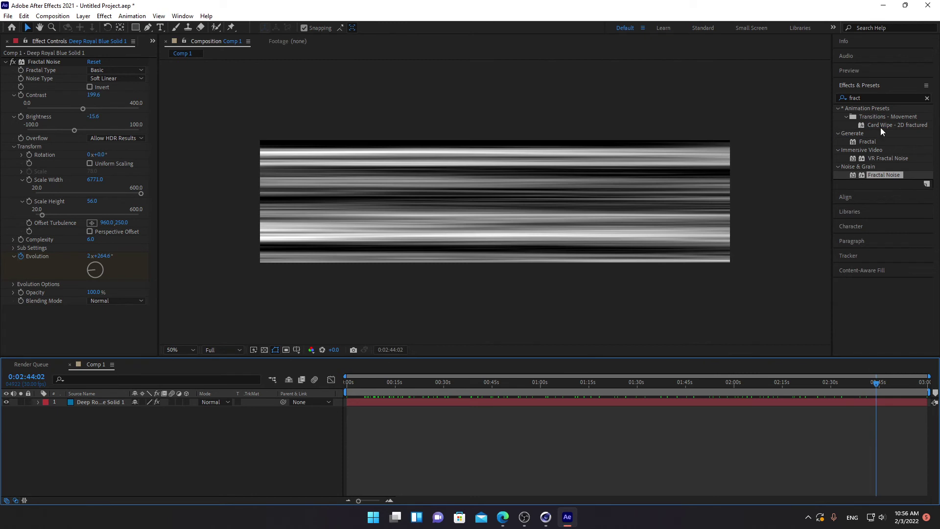
Step: Apply Tritone with FF0000 red midtones and squash the layer into a shorter band
{"action": "left_click", "coordinate": [883, 100]}
{"action": "type", "text": "tri"}
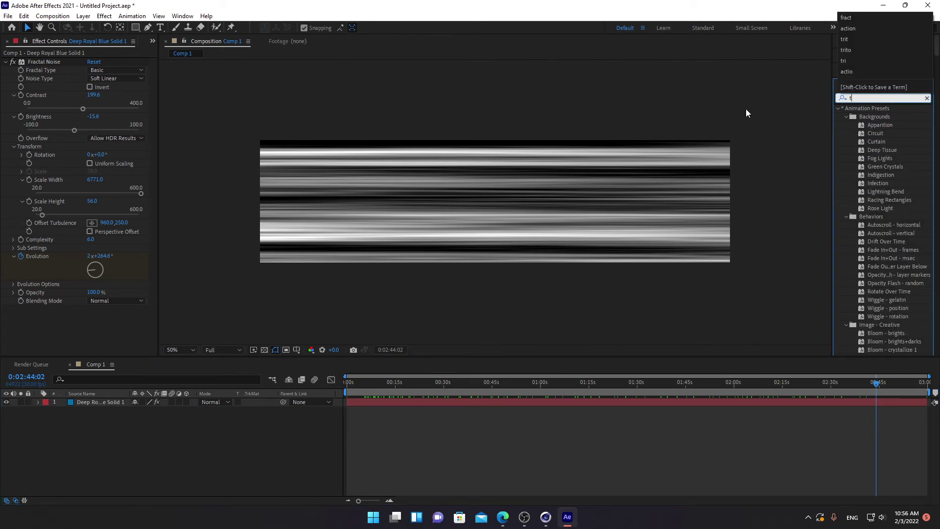
{"action": "type", "text": "t"}
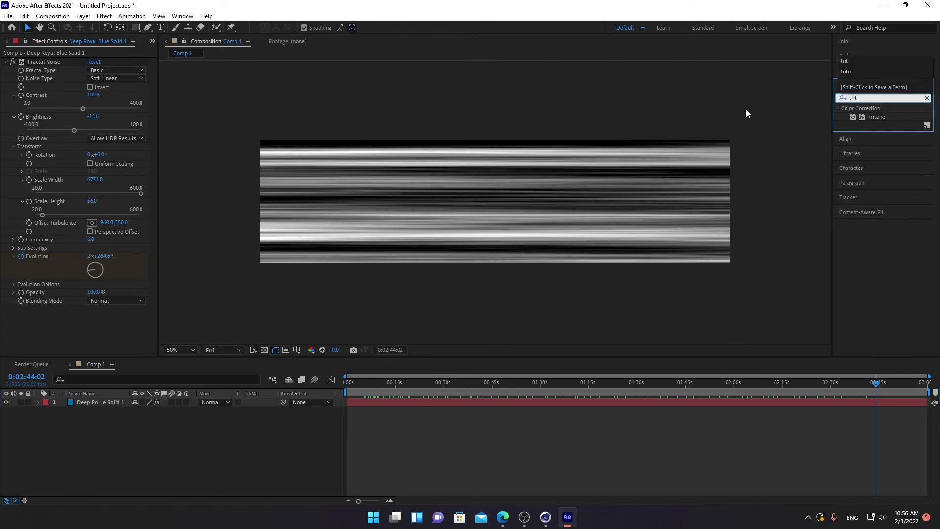
{"action": "type", "text": "o"}
{"action": "mouse_move", "coordinate": [878, 118]}
{"action": "left_mouse_down"}
{"action": "mouse_move", "coordinate": [157, 402]}
{"action": "mouse_move", "coordinate": [124, 403]}
{"action": "left_mouse_up"}
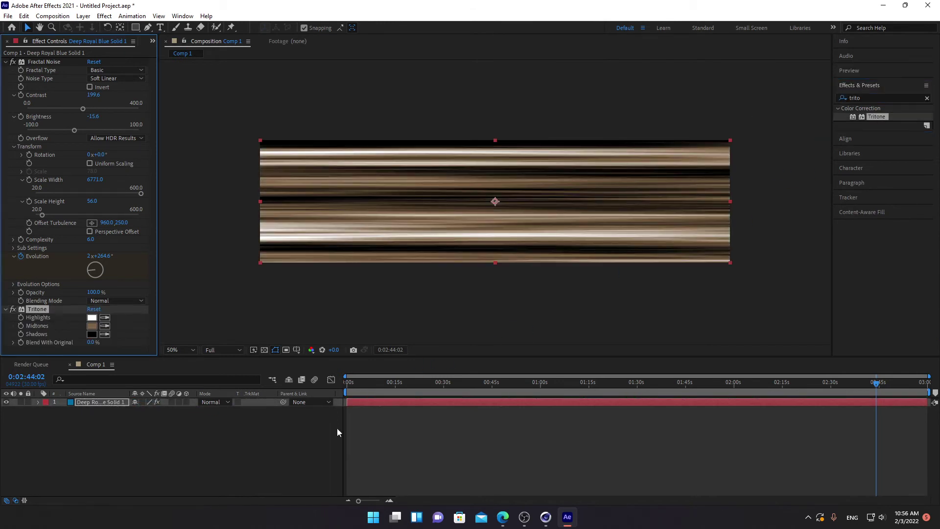
{"action": "left_click", "coordinate": [92, 326]}
{"action": "mouse_move", "coordinate": [668, 248]}
{"action": "left_mouse_down"}
{"action": "mouse_move", "coordinate": [713, 211]}
{"action": "mouse_move", "coordinate": [720, 276]}
{"action": "mouse_move", "coordinate": [793, 350]}
{"action": "left_mouse_up"}
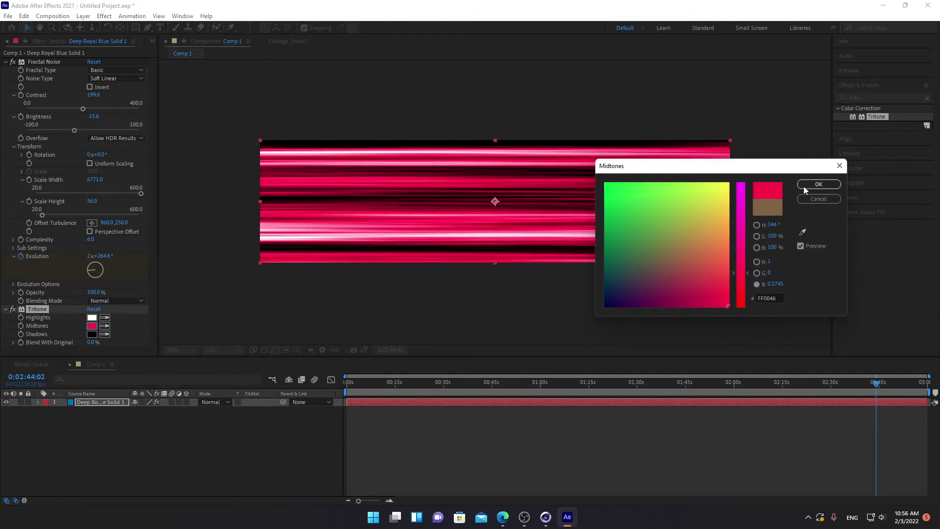
{"action": "left_click_drag", "start_coordinate": [741, 293], "coordinate": [742, 336]}
{"action": "left_click", "coordinate": [819, 184]}
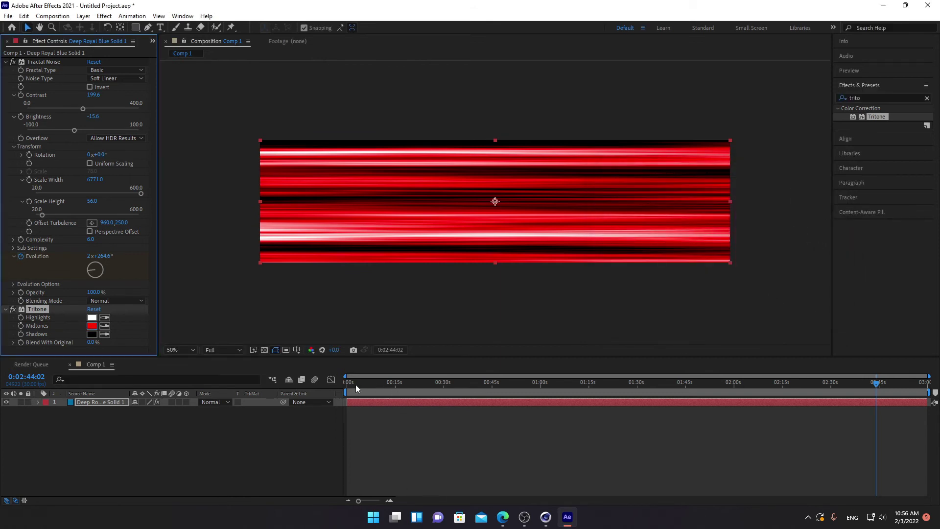
{"action": "mouse_move", "coordinate": [356, 385]}
{"action": "left_mouse_down"}
{"action": "mouse_move", "coordinate": [642, 417]}
{"action": "mouse_move", "coordinate": [607, 431]}
{"action": "mouse_move", "coordinate": [468, 436]}
{"action": "mouse_move", "coordinate": [354, 408]}
{"action": "mouse_move", "coordinate": [610, 412]}
{"action": "mouse_move", "coordinate": [630, 403]}
{"action": "mouse_move", "coordinate": [589, 419]}
{"action": "left_mouse_up"}
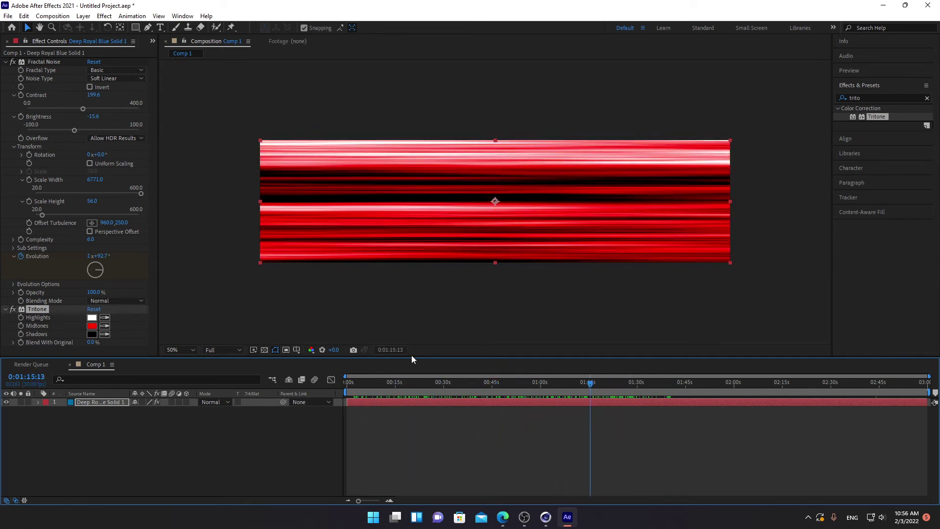
{"action": "left_click_drag", "start_coordinate": [495, 263], "coordinate": [507, 242]}
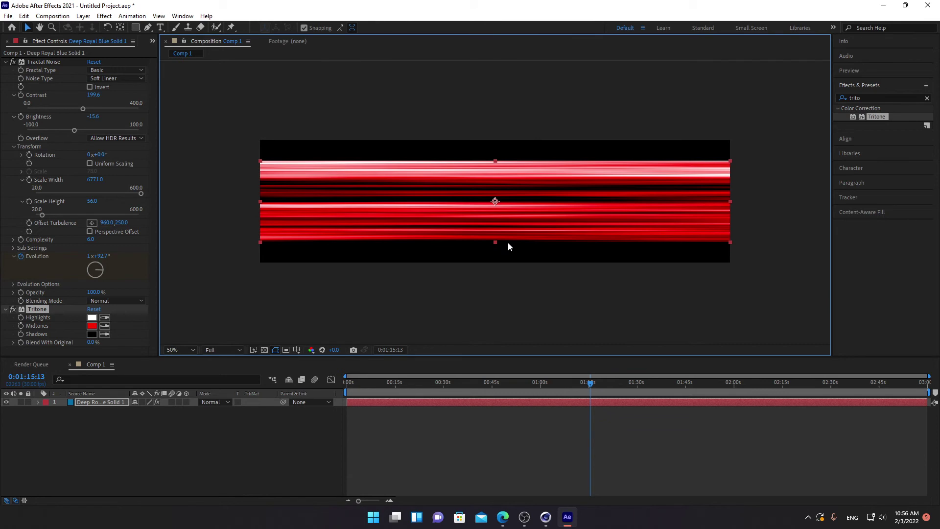
Step: Undo an accidental Tritone duplicate and squash, then select the red streak layer
{"action": "key", "text": "ctrl+d"}
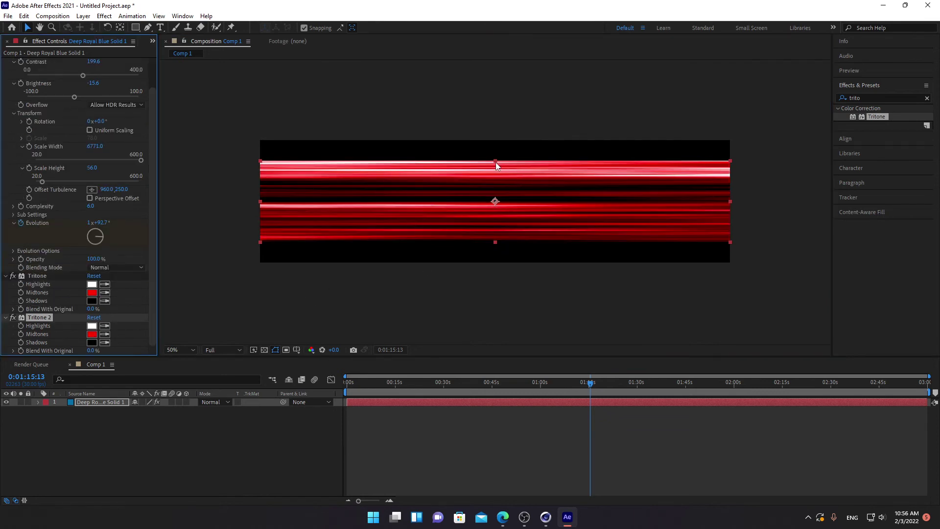
{"action": "left_click_drag", "start_coordinate": [496, 165], "coordinate": [494, 196]}
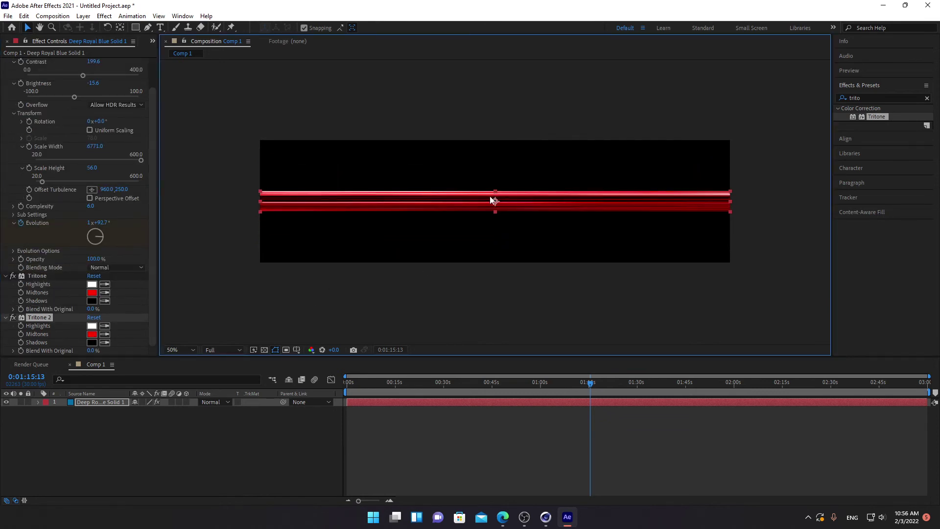
{"action": "key", "text": "ctrl+z"}
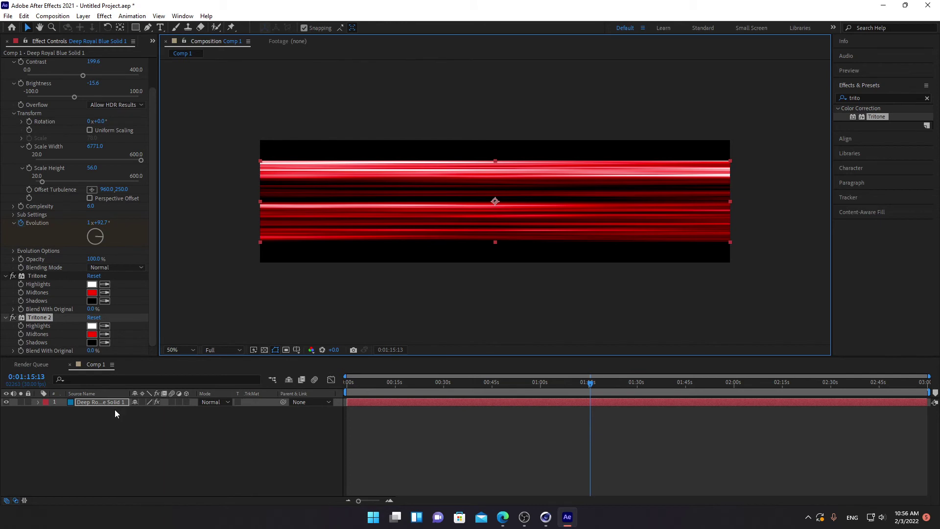
{"action": "key", "text": "ctrl+z"}
{"action": "left_click", "coordinate": [90, 403]}
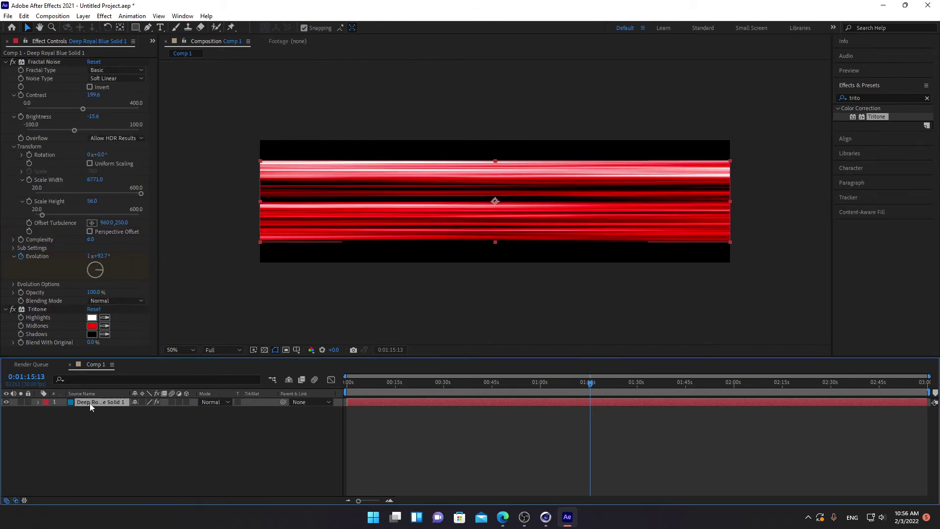
Step: Duplicate the red streak layer as a thin, extra-wide band along the bottom edge
{"action": "key", "text": "ctrl+d"}
{"action": "mouse_move", "coordinate": [503, 237]}
{"action": "left_mouse_down"}
{"action": "mouse_move", "coordinate": [520, 147]}
{"action": "mouse_move", "coordinate": [511, 142]}
{"action": "left_mouse_up"}
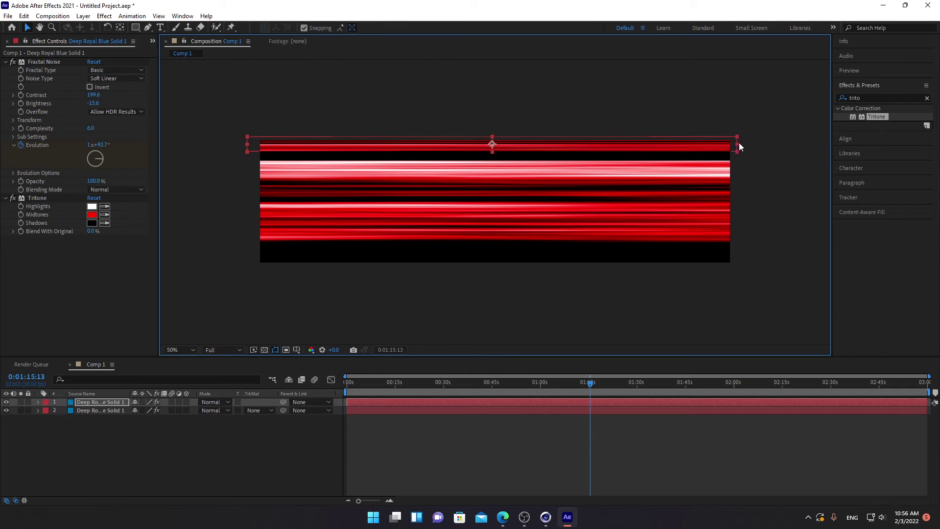
{"action": "left_click_drag", "start_coordinate": [730, 147], "coordinate": [742, 142]}
{"action": "left_click", "coordinate": [571, 226]}
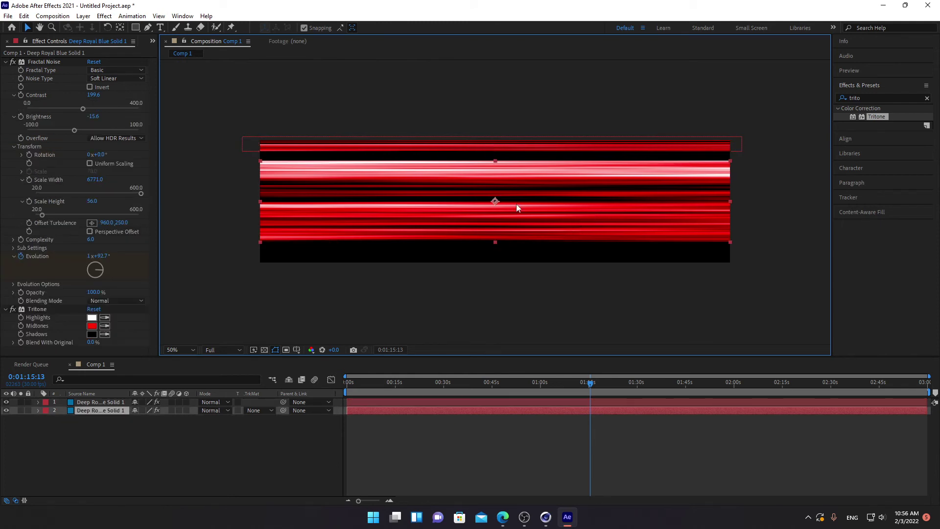
{"action": "mouse_move", "coordinate": [517, 148]}
{"action": "left_mouse_down"}
{"action": "mouse_move", "coordinate": [514, 270]}
{"action": "mouse_move", "coordinate": [527, 265]}
{"action": "left_mouse_up"}
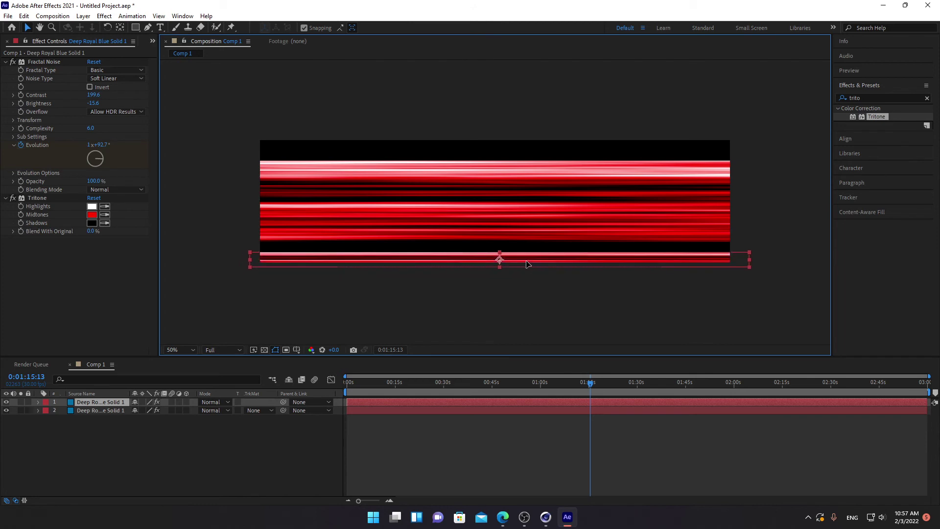
Step: Copy the thin band up to the composition's top edge and select its midtone colour
{"action": "key", "text": "ctrl+d"}
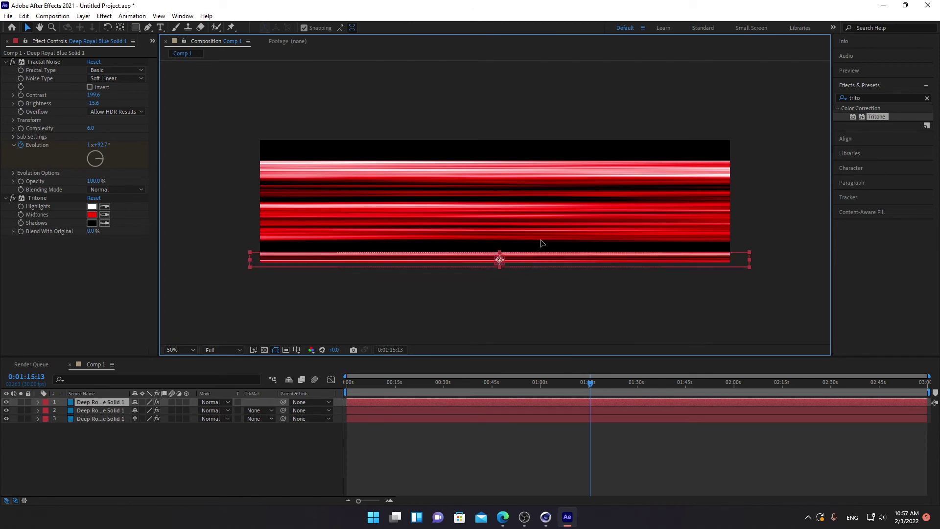
{"action": "left_click_drag", "start_coordinate": [524, 260], "coordinate": [528, 144]}
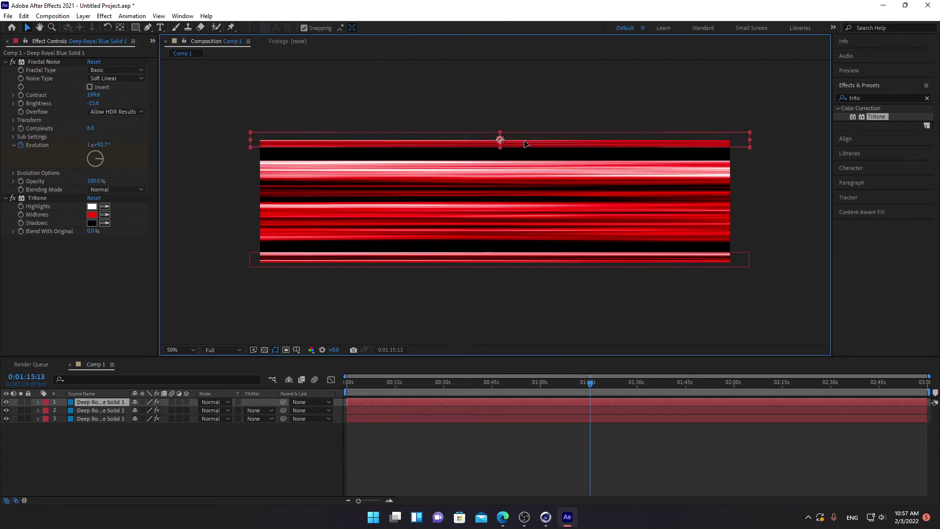
{"action": "left_click", "coordinate": [92, 214]}
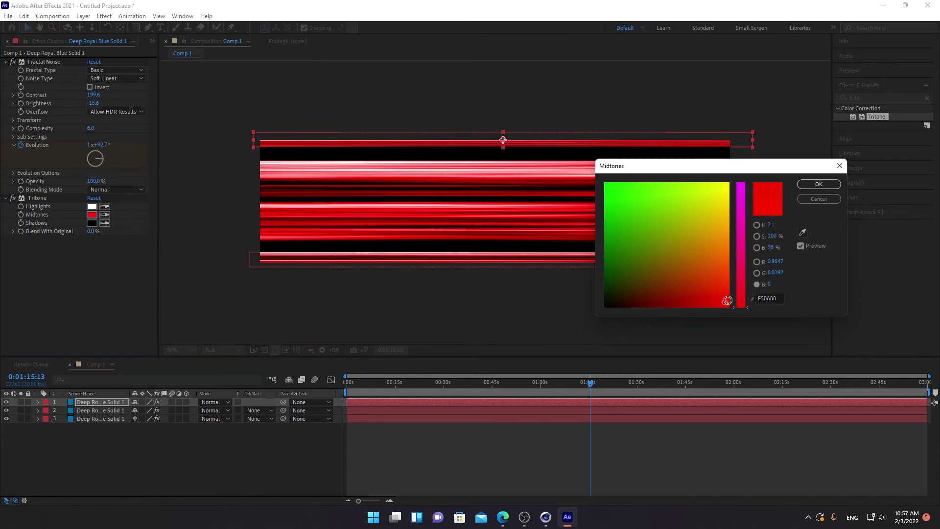
{"action": "left_click_drag", "start_coordinate": [727, 300], "coordinate": [773, 164]}
{"action": "left_click", "coordinate": [819, 185]}
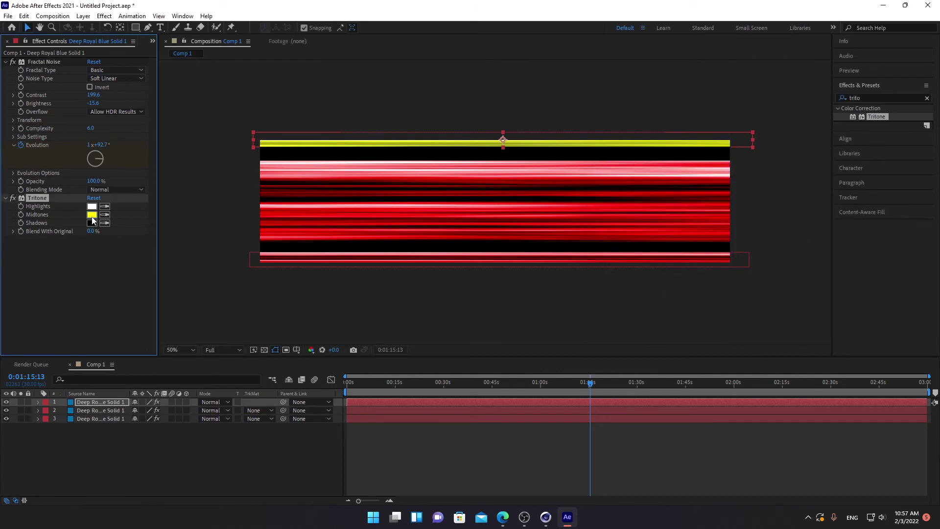
{"action": "left_click", "coordinate": [83, 419]}
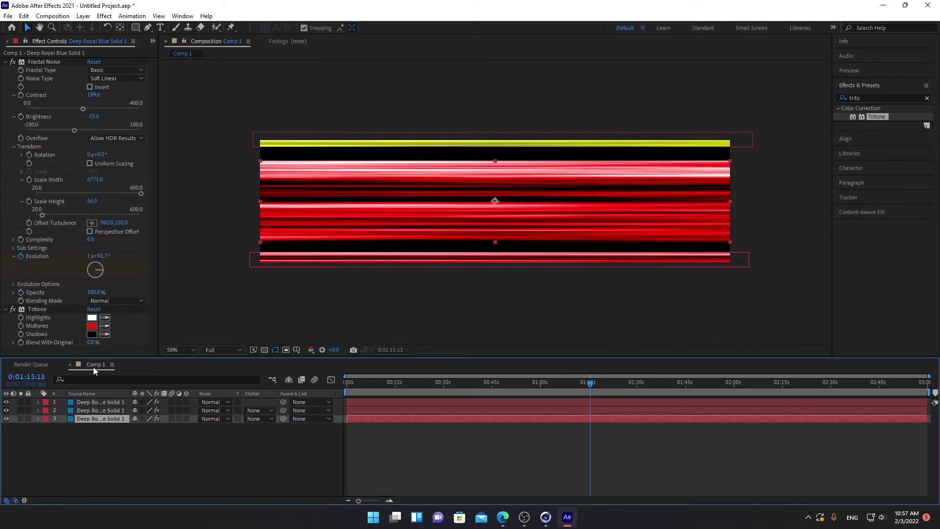
{"action": "left_click", "coordinate": [93, 326]}
{"action": "left_click", "coordinate": [728, 185]}
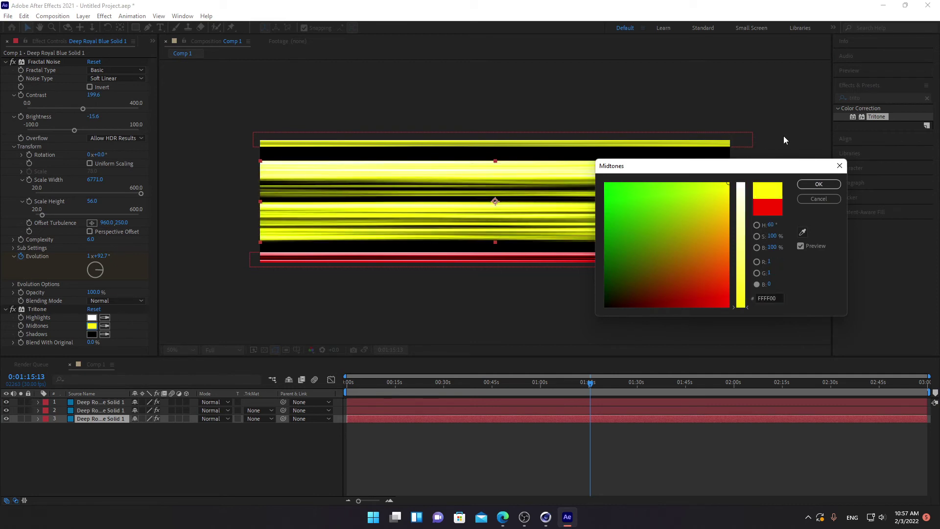
{"action": "left_click", "coordinate": [819, 199]}
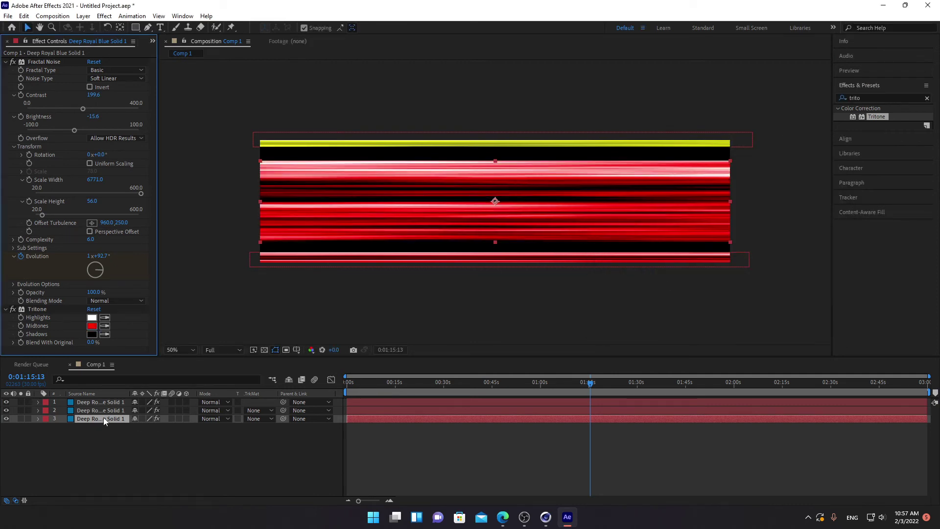
{"action": "left_click", "coordinate": [100, 411]}
{"action": "left_click", "coordinate": [92, 216]}
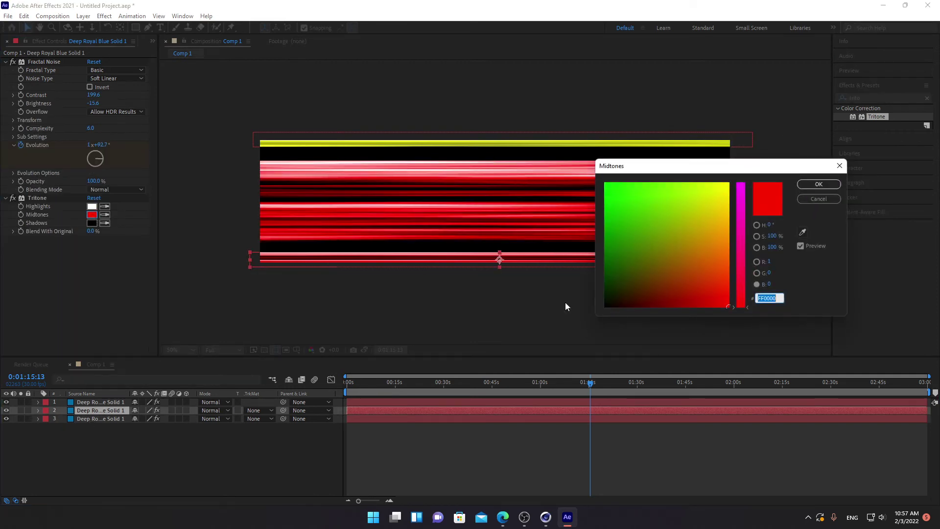
{"action": "left_click", "coordinate": [728, 185]}
{"action": "left_click", "coordinate": [813, 184]}
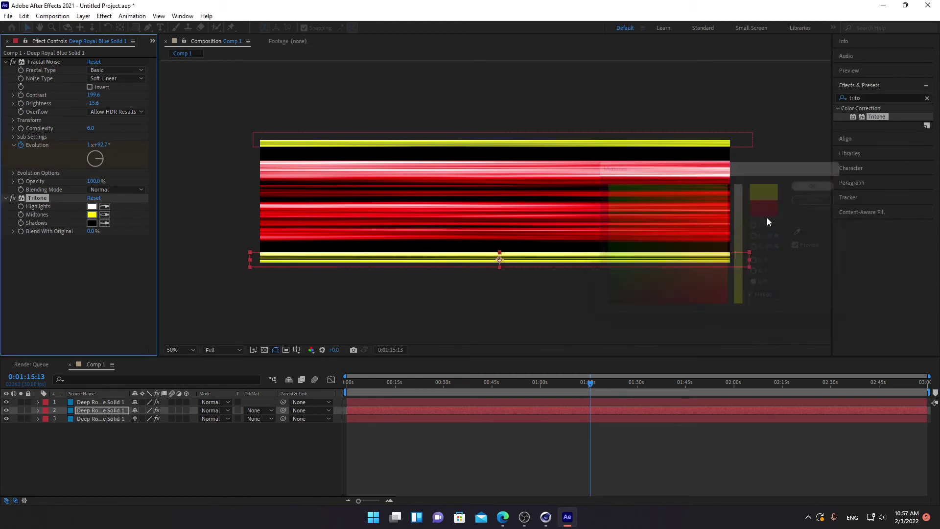
{"action": "mouse_move", "coordinate": [388, 391]}
{"action": "left_mouse_down"}
{"action": "mouse_move", "coordinate": [578, 445]}
{"action": "mouse_move", "coordinate": [799, 485]}
{"action": "left_mouse_up"}
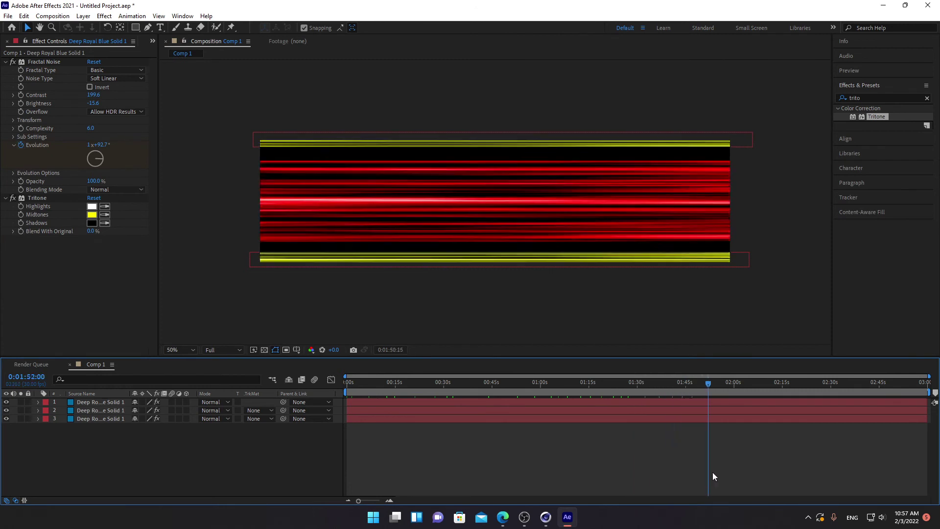
{"action": "key", "text": "End"}
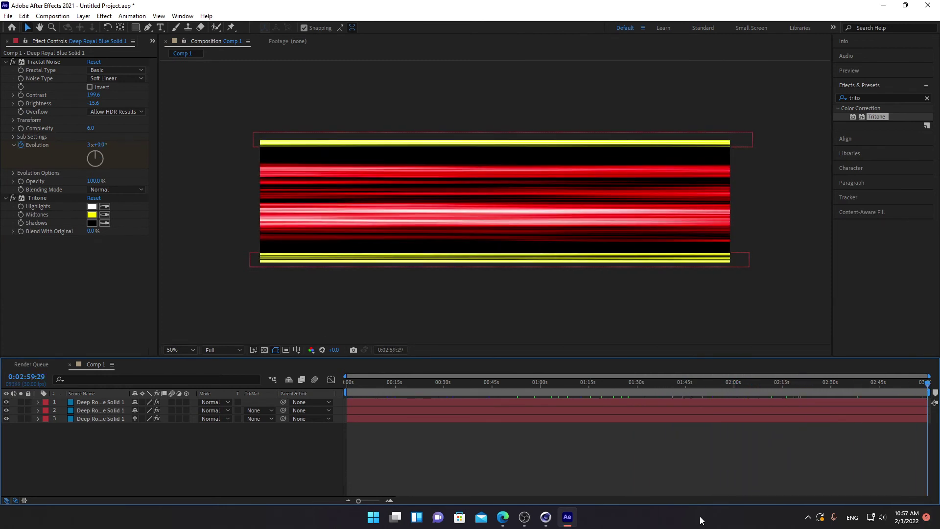
{"action": "left_click", "coordinate": [9, 16]}
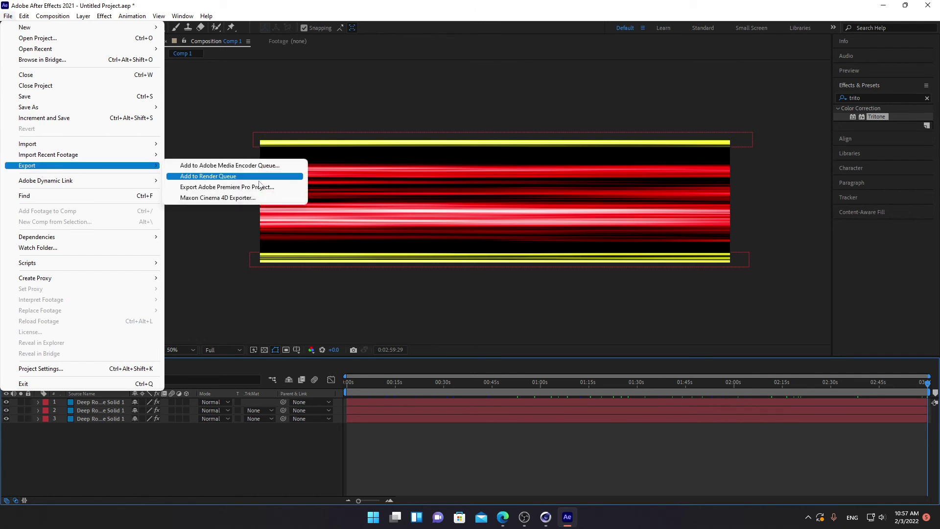
{"action": "mouse_move", "coordinate": [28, 165]}
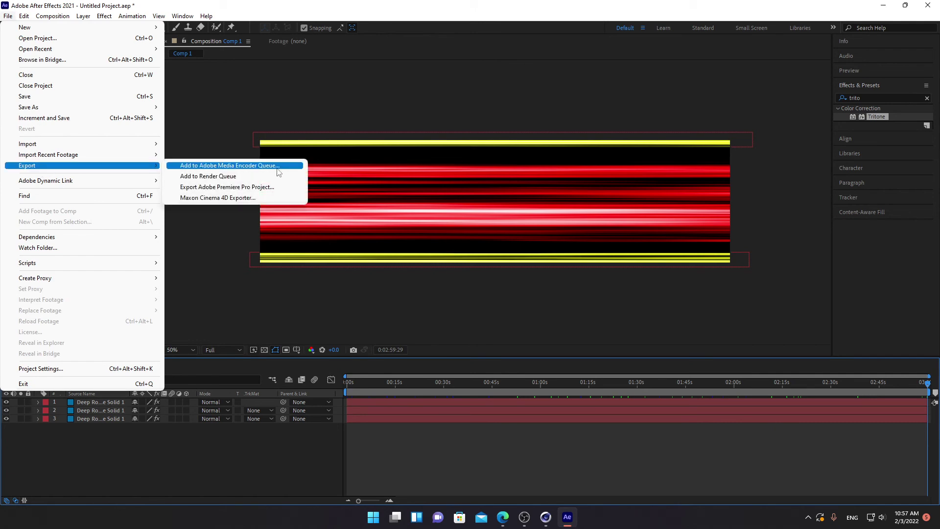
{"action": "left_click", "coordinate": [517, 292]}
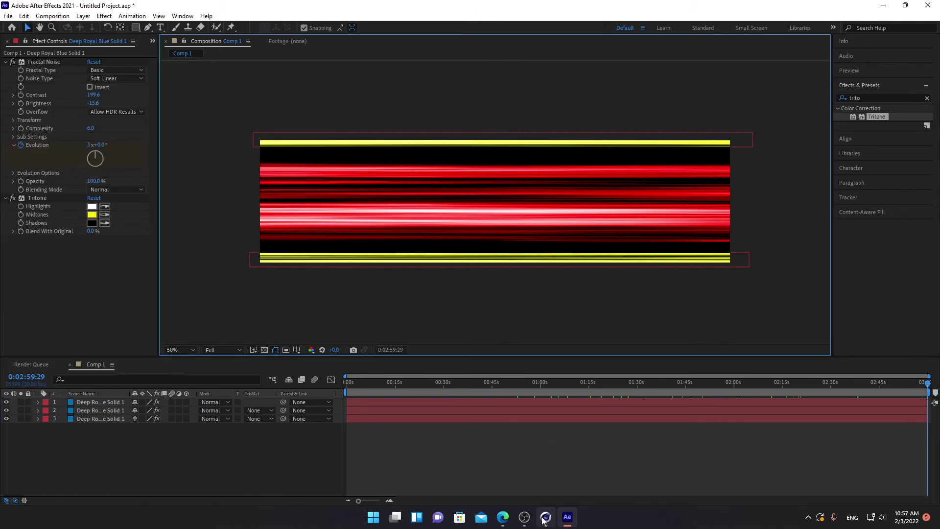
Step: Create a new material in Cinema 4D and open it in the Material Editor
{"action": "mouse_move", "coordinate": [545, 517]}
{"action": "left_click", "coordinate": [558, 485]}
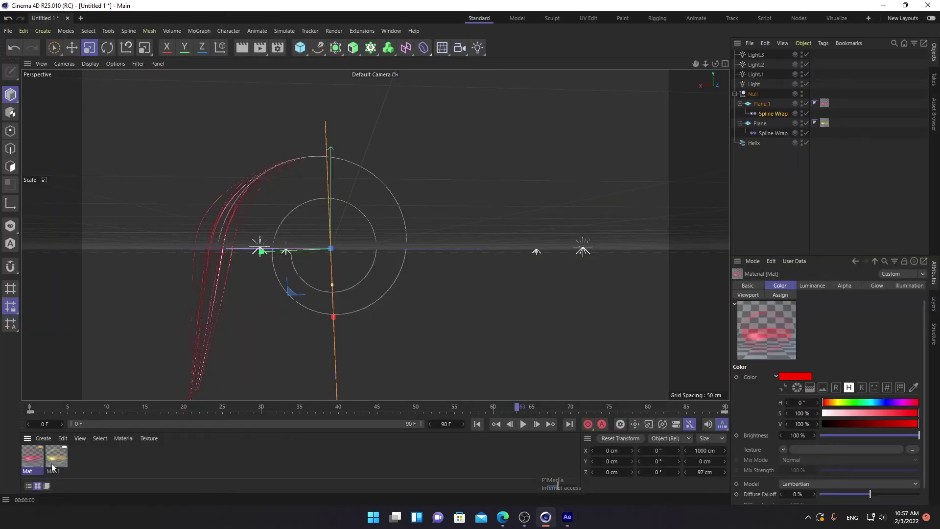
{"action": "double_click", "coordinate": [125, 466]}
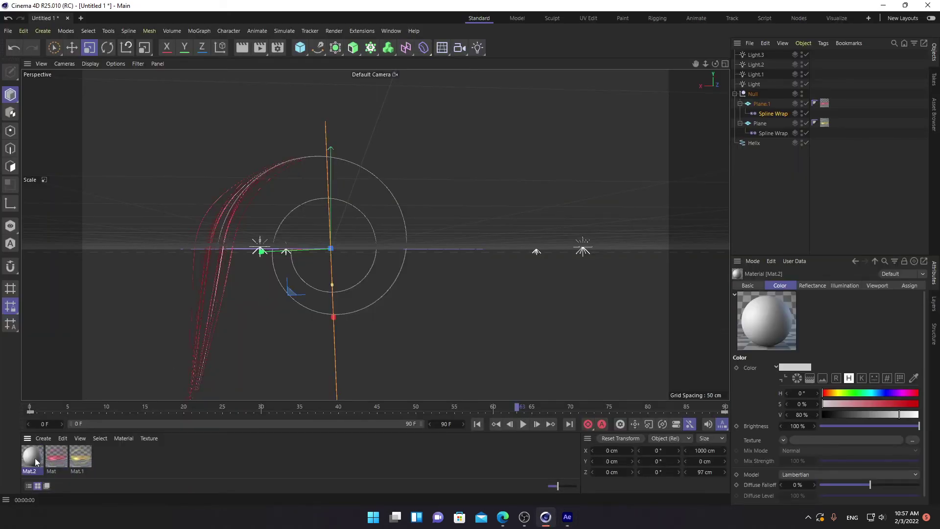
{"action": "double_click", "coordinate": [34, 457]}
Step: Load t_00000.png as the Color texture, keeping the image at its original location
{"action": "left_click", "coordinate": [354, 253]}
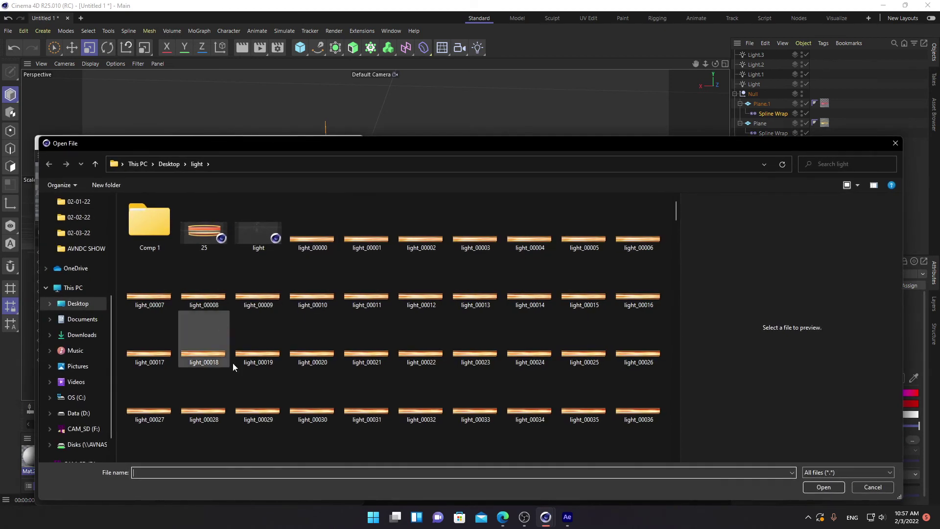
{"action": "scroll", "coordinate": [293, 289], "scroll_direction": "down", "scroll_amount": 5}
{"action": "scroll", "coordinate": [353, 313], "scroll_direction": "down", "scroll_amount": 5}
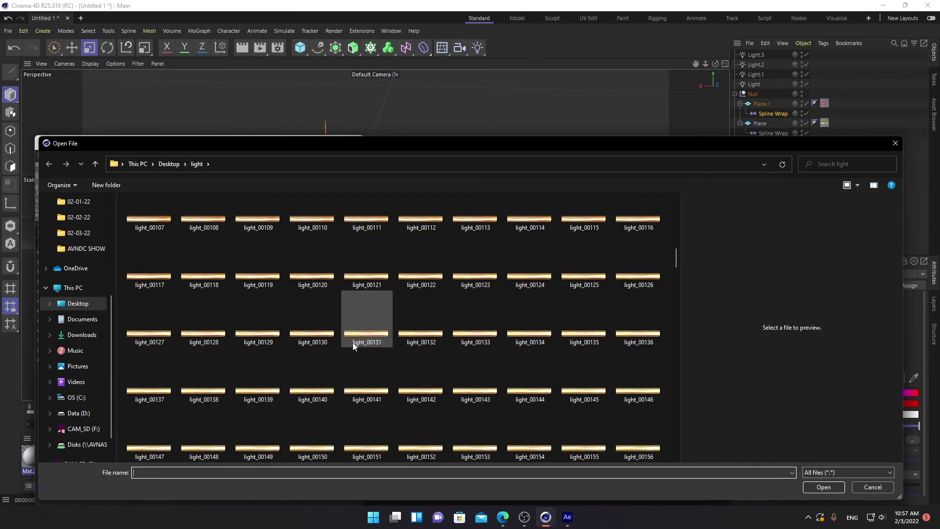
{"action": "scroll", "coordinate": [360, 352], "scroll_direction": "down", "scroll_amount": 5}
{"action": "scroll", "coordinate": [325, 287], "scroll_direction": "down", "scroll_amount": 2, "text": "ctrl"}
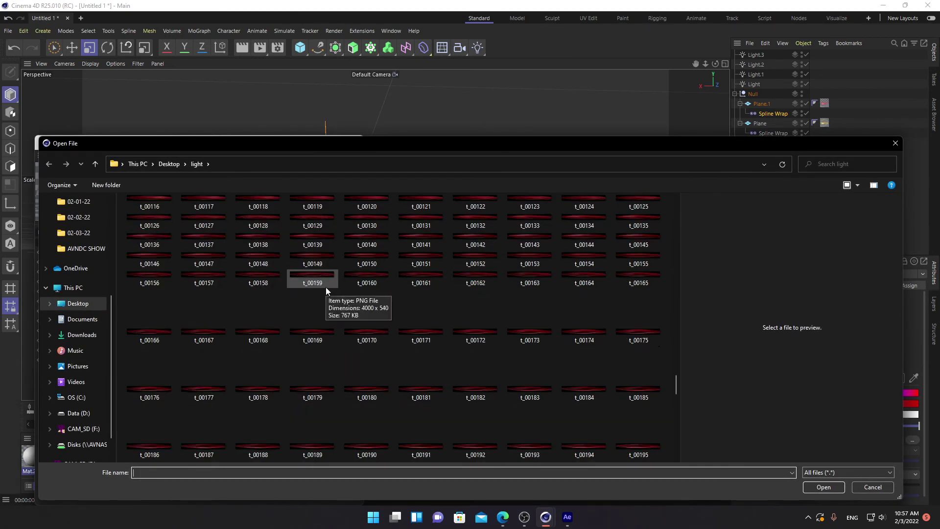
{"action": "scroll", "coordinate": [287, 310], "scroll_direction": "up", "scroll_amount": 2}
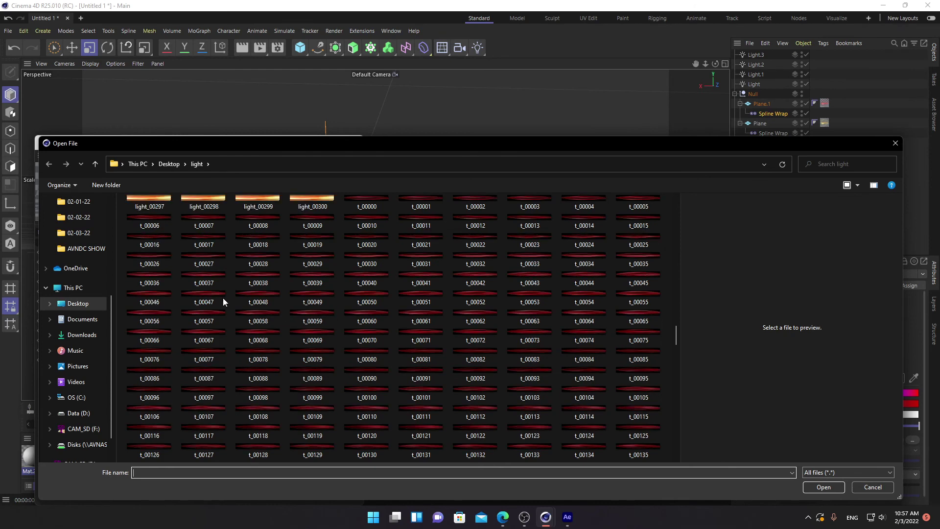
{"action": "left_click", "coordinate": [369, 201]}
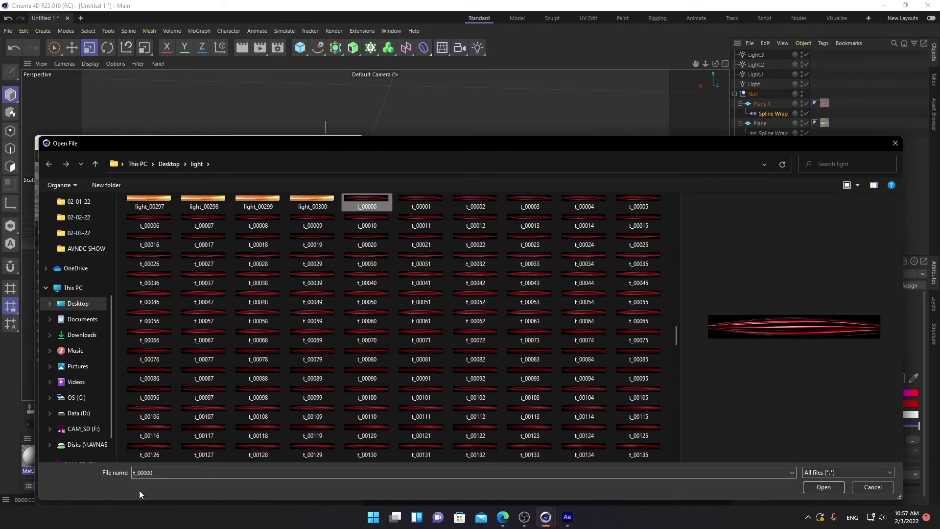
{"action": "left_click", "coordinate": [826, 488]}
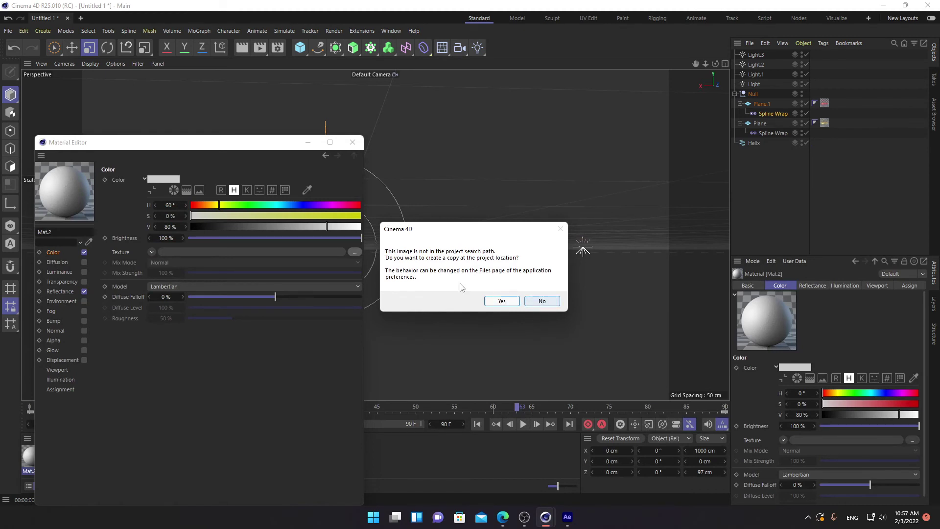
{"action": "left_click", "coordinate": [541, 300]}
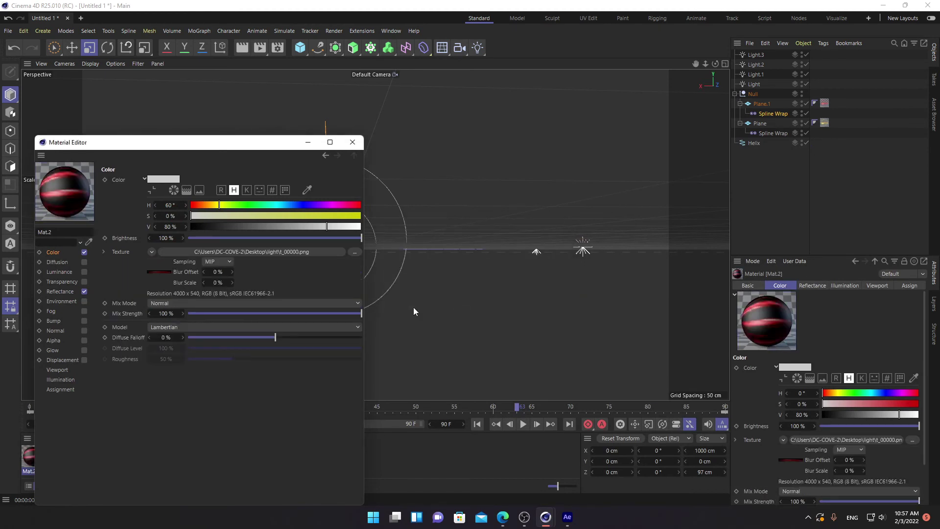
Step: Calculate the texture's image-sequence frame range through frame 300, then close the material editor
{"action": "left_click", "coordinate": [147, 272]}
{"action": "left_click", "coordinate": [172, 168]}
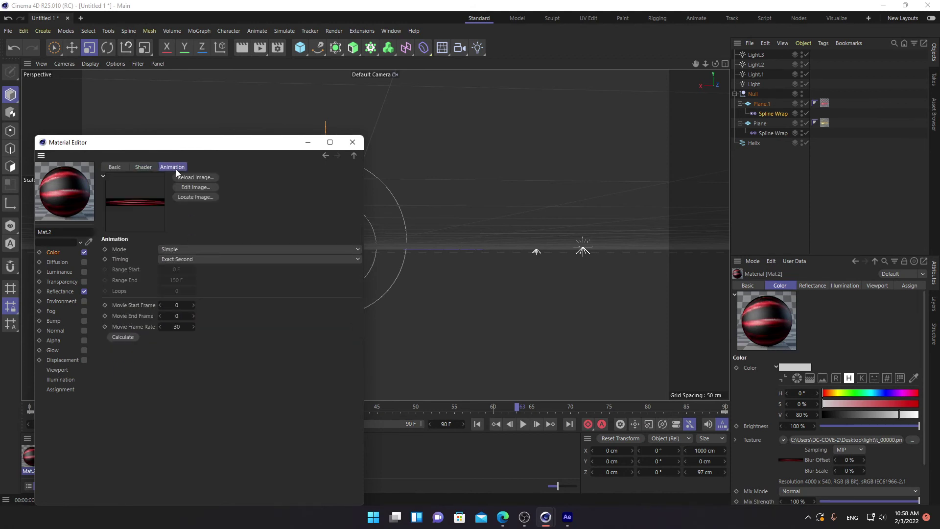
{"action": "left_click", "coordinate": [125, 336]}
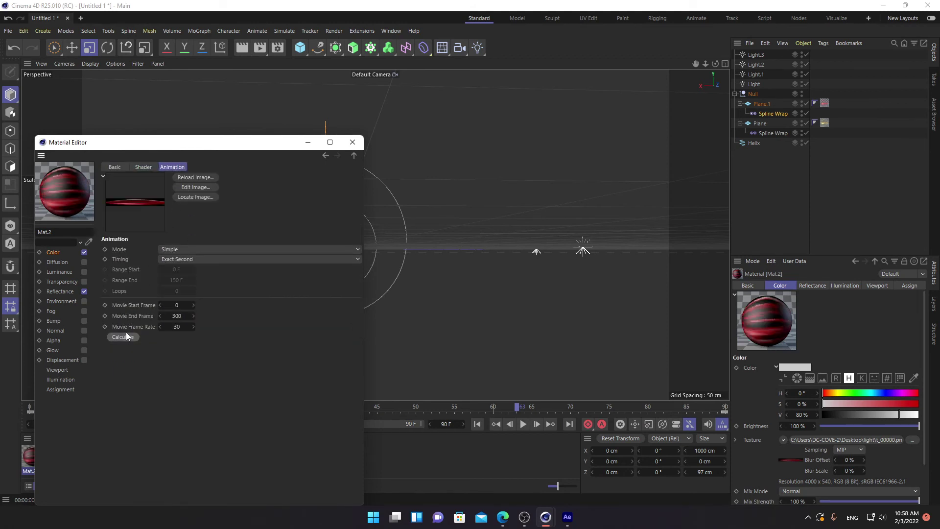
{"action": "left_click", "coordinate": [353, 142]}
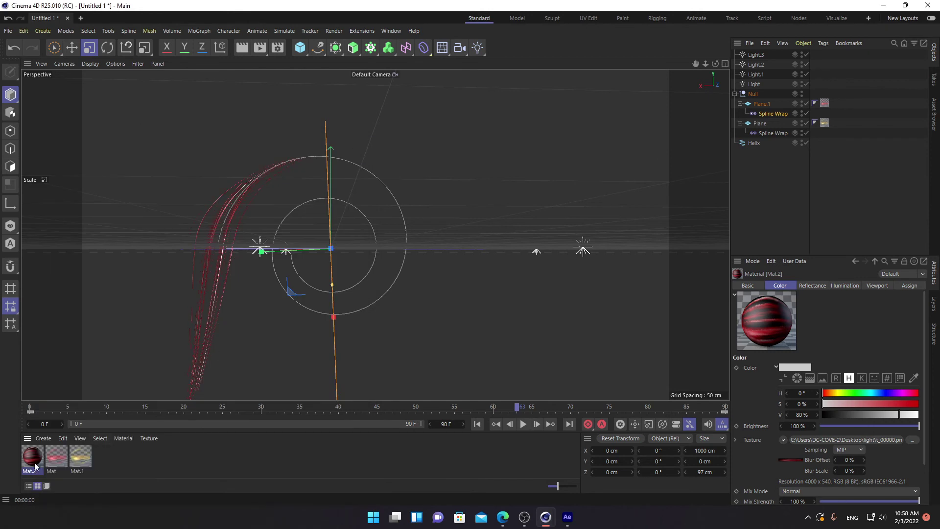
Step: In a new project, add a cube and reshape it into an 865 × 66 × 12 cm slab
{"action": "left_click", "coordinate": [81, 18]}
{"action": "left_click", "coordinate": [303, 54]}
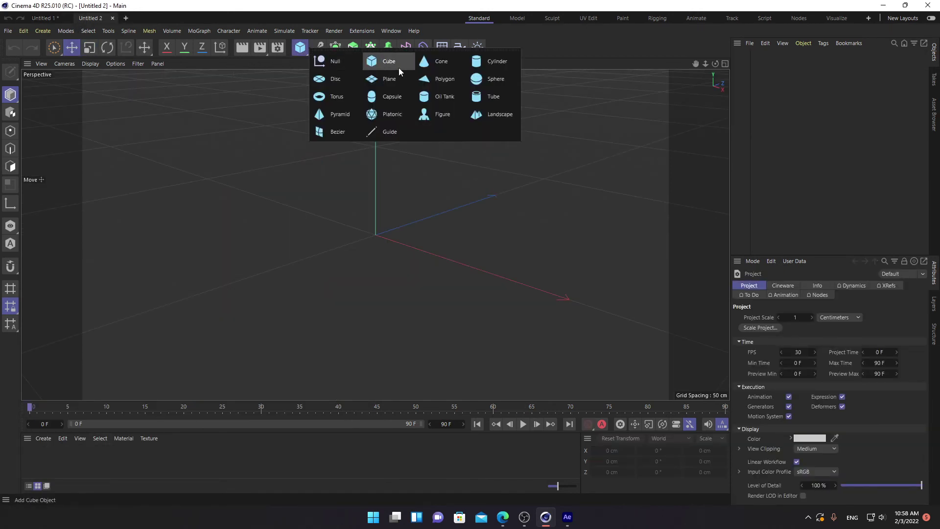
{"action": "left_click", "coordinate": [382, 61]}
{"action": "left_click_drag", "start_coordinate": [419, 221], "coordinate": [378, 233]}
{"action": "left_click_drag", "start_coordinate": [370, 186], "coordinate": [366, 215]}
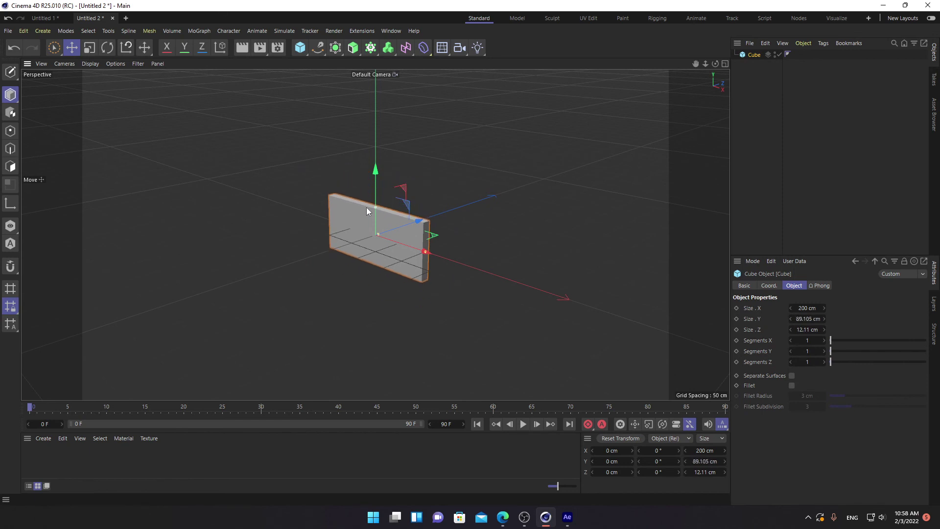
{"action": "left_click_drag", "start_coordinate": [424, 254], "coordinate": [669, 333]}
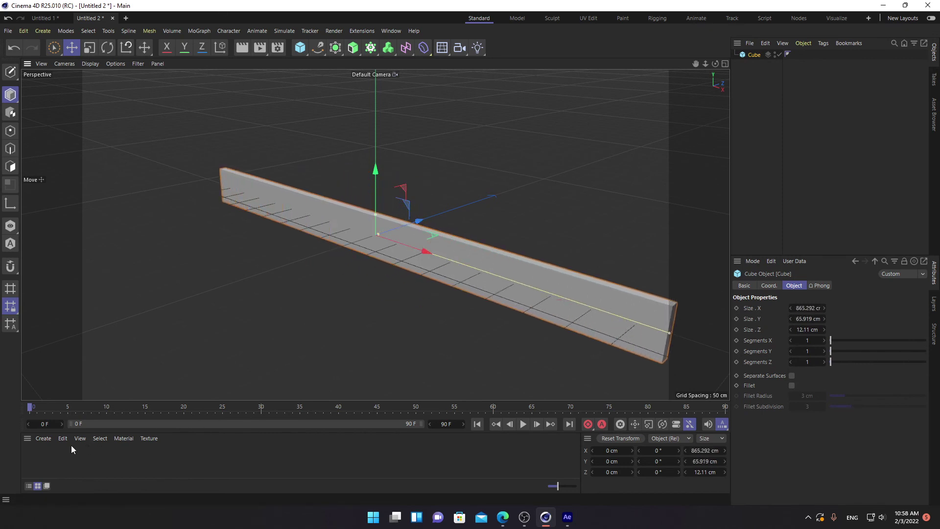
Step: Copy the streak material from the first project and return to the slab project
{"action": "left_click", "coordinate": [47, 18]}
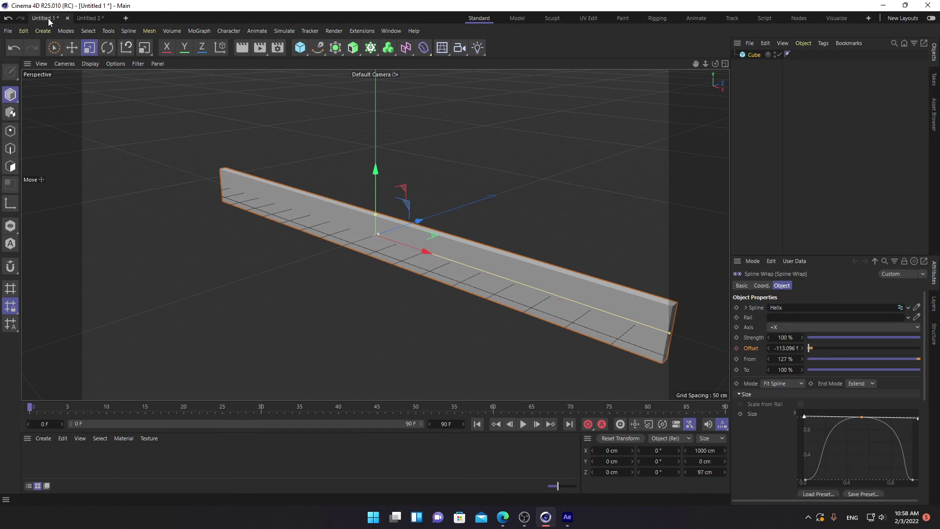
{"action": "left_click", "coordinate": [62, 438]}
{"action": "left_click", "coordinate": [79, 337]}
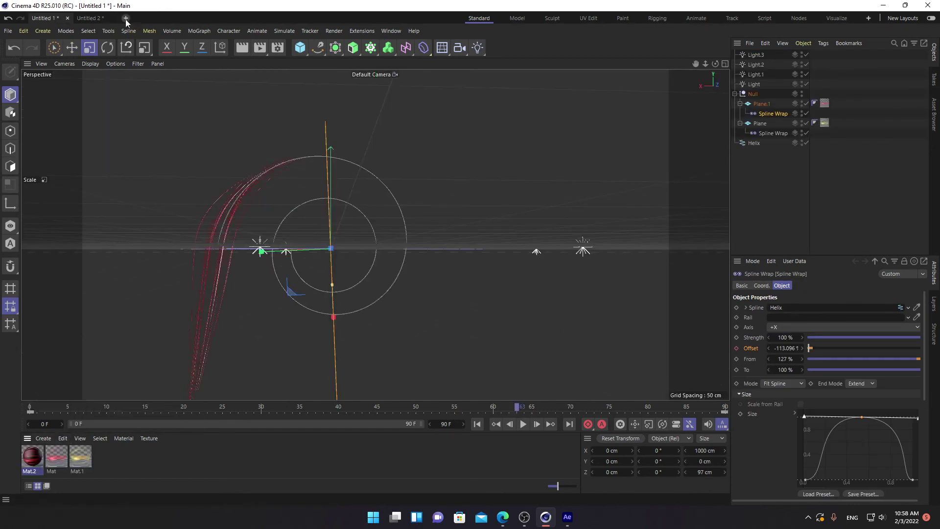
{"action": "left_click", "coordinate": [104, 17]}
Step: Paste the Mat material, apply it to the slab, and open its settings
{"action": "left_click", "coordinate": [64, 437]}
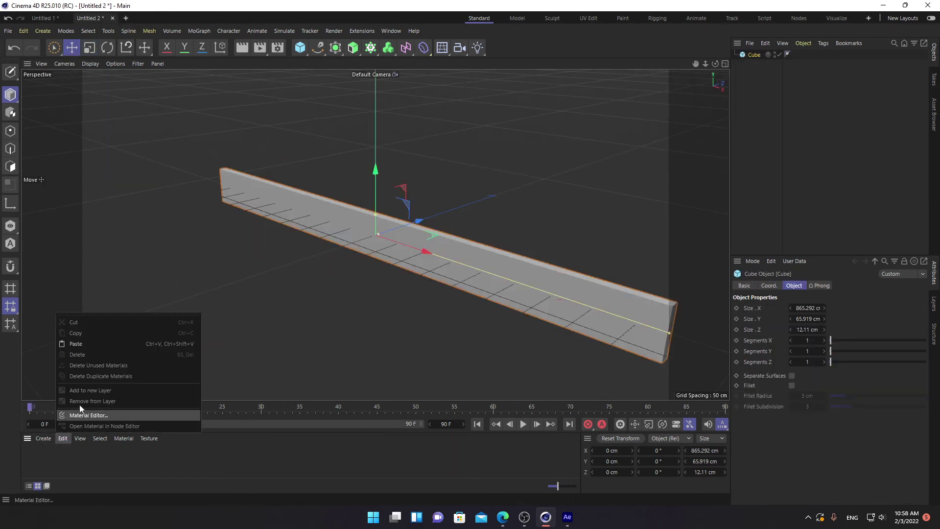
{"action": "left_click", "coordinate": [87, 344]}
{"action": "left_click_drag", "start_coordinate": [45, 454], "coordinate": [492, 269]}
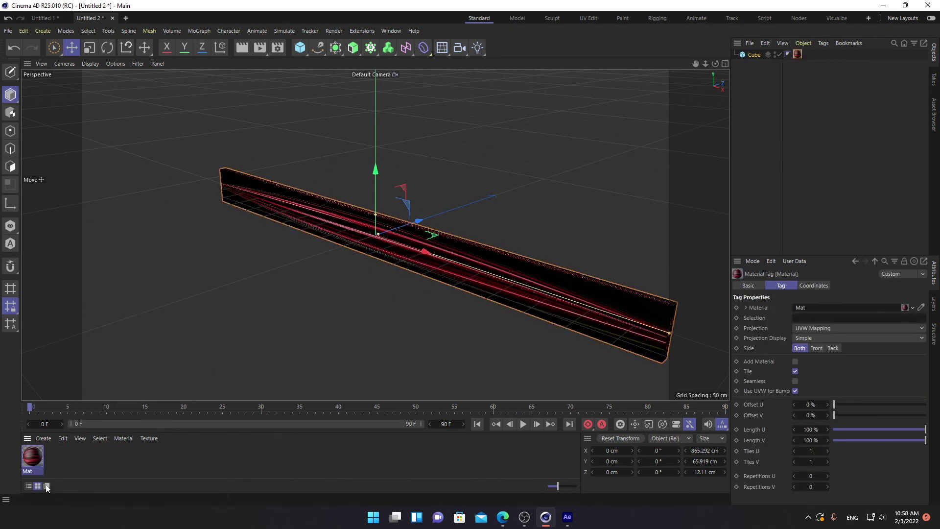
{"action": "double_click", "coordinate": [30, 457]}
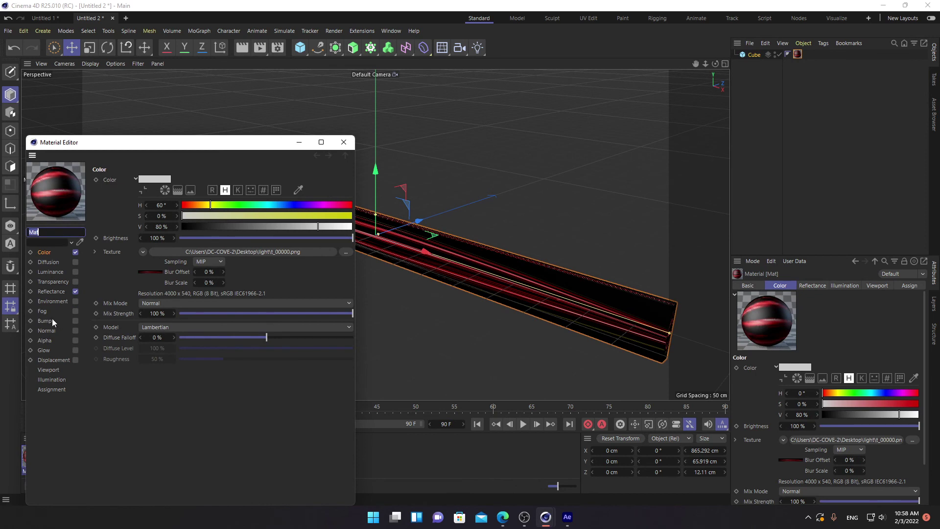
Step: Experiment with the Mat material's channels, leaving Reflectance and Transparency turned off
{"action": "left_click", "coordinate": [75, 292]}
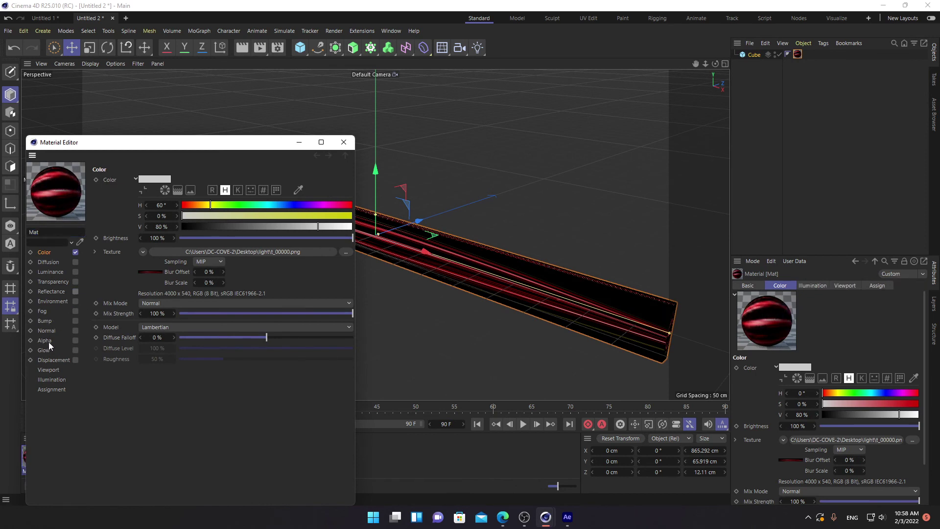
{"action": "left_click", "coordinate": [75, 340]}
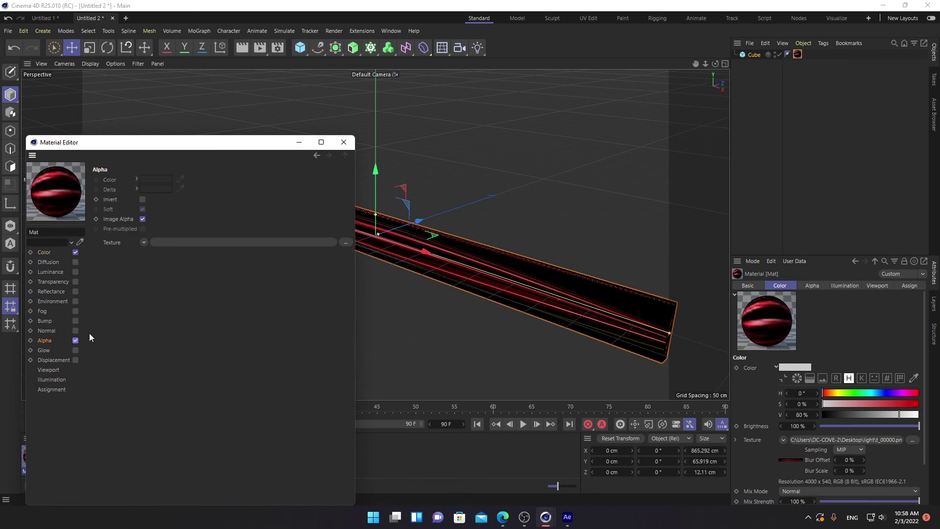
{"action": "left_click", "coordinate": [45, 253]}
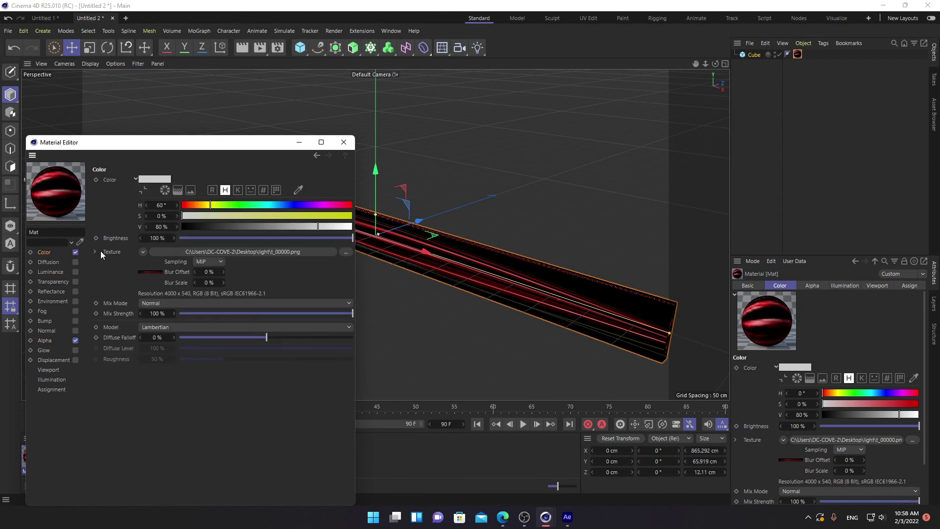
{"action": "left_click", "coordinate": [143, 252]}
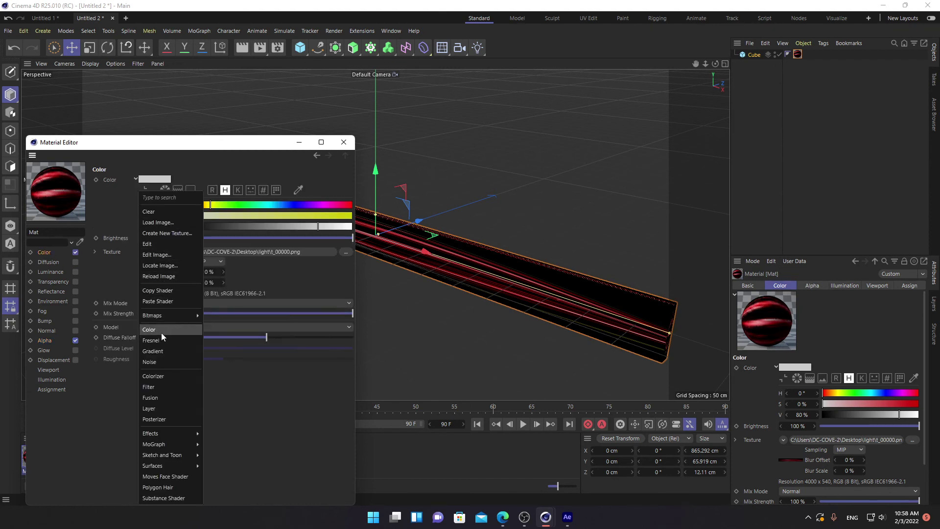
{"action": "left_click", "coordinate": [160, 291]}
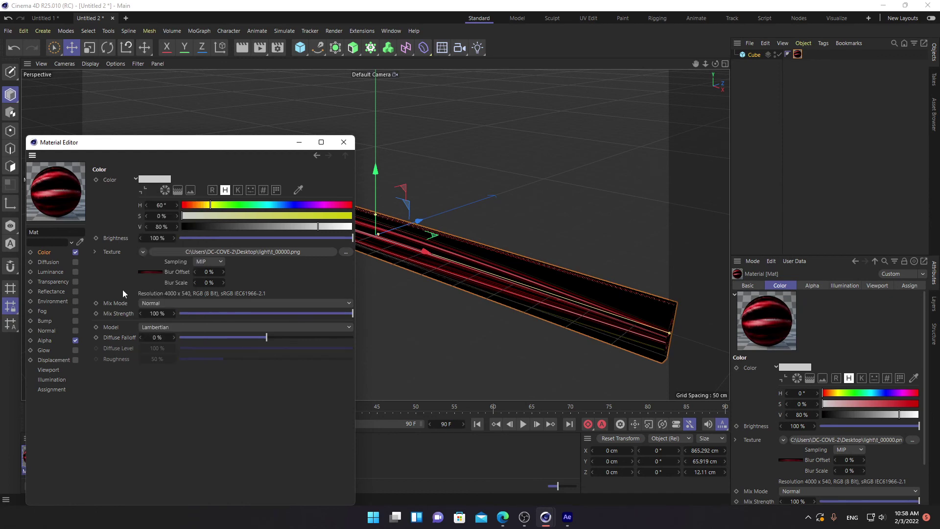
{"action": "left_click", "coordinate": [76, 292]}
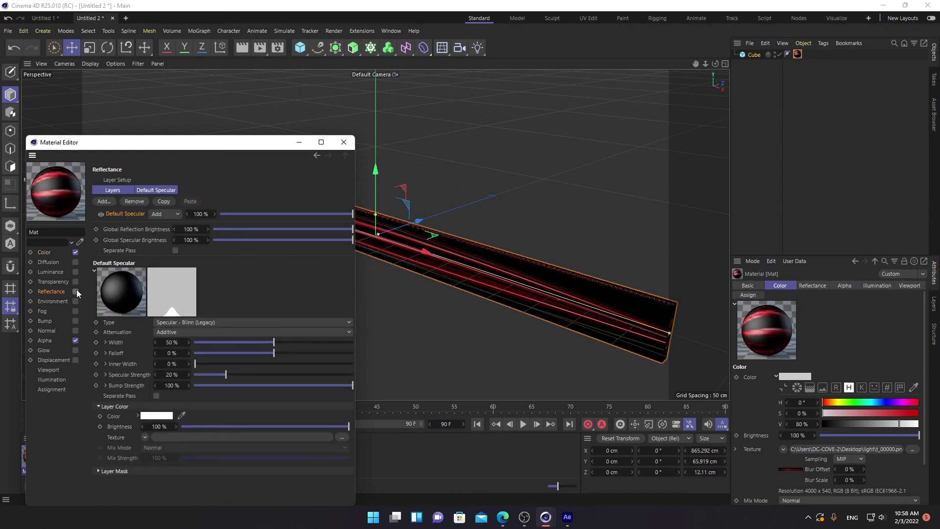
{"action": "left_click", "coordinate": [76, 291]}
{"action": "left_click", "coordinate": [76, 281]}
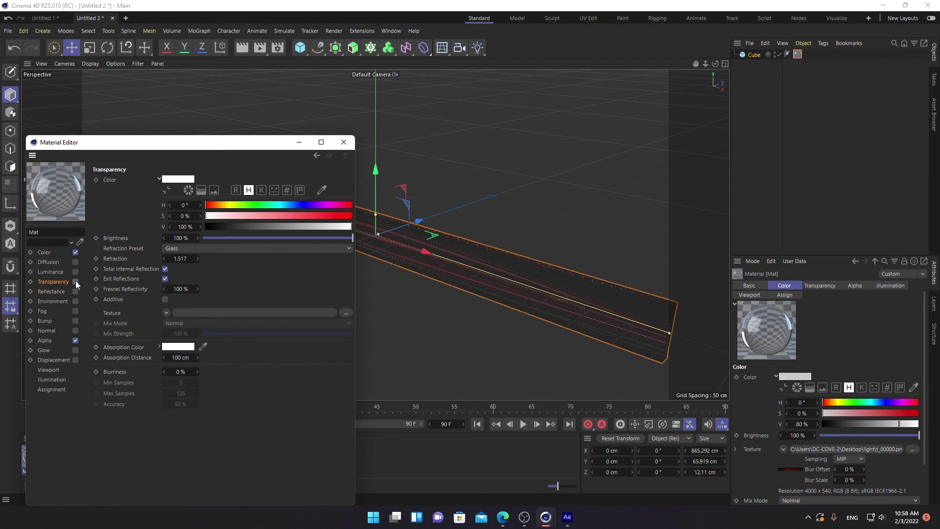
{"action": "left_click", "coordinate": [76, 282]}
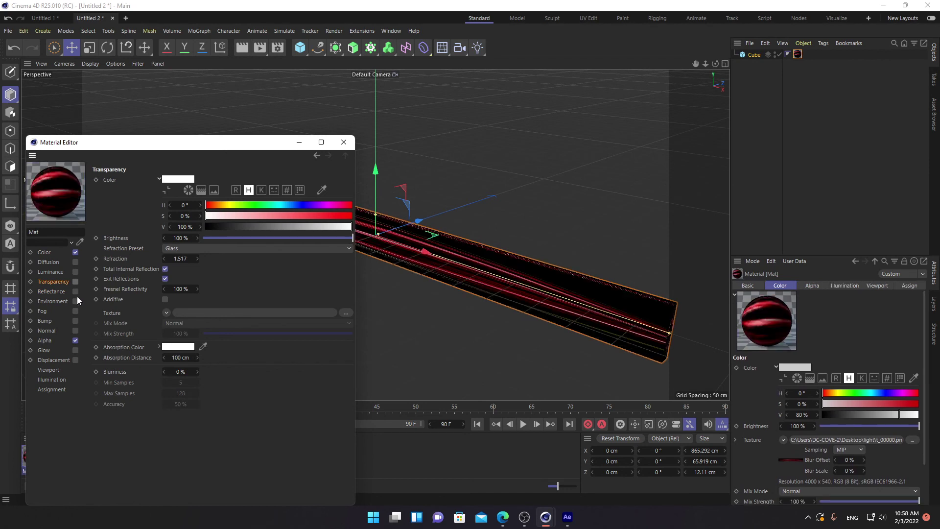
Step: Enable Luminance with the t_00000.png streak image as texture and disable the Color channel
{"action": "left_click", "coordinate": [75, 272]}
{"action": "left_click", "coordinate": [141, 252]}
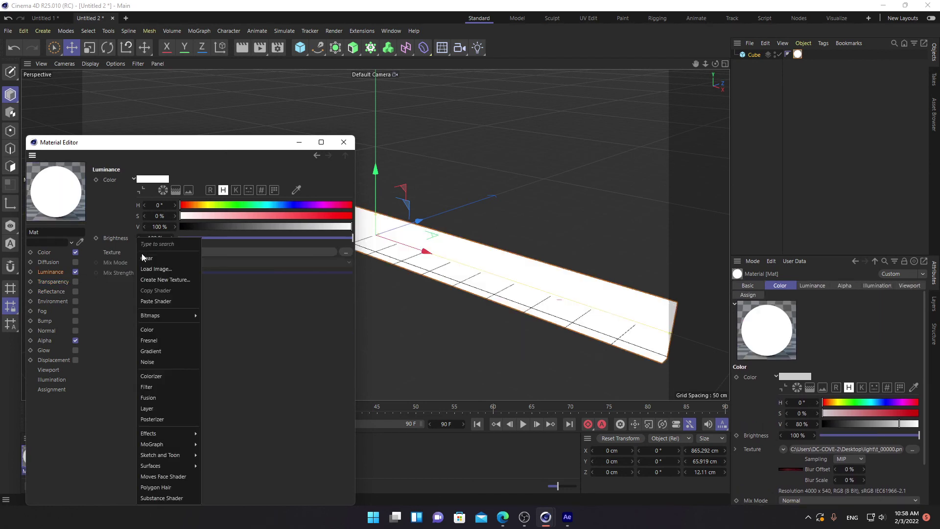
{"action": "left_click", "coordinate": [155, 301]}
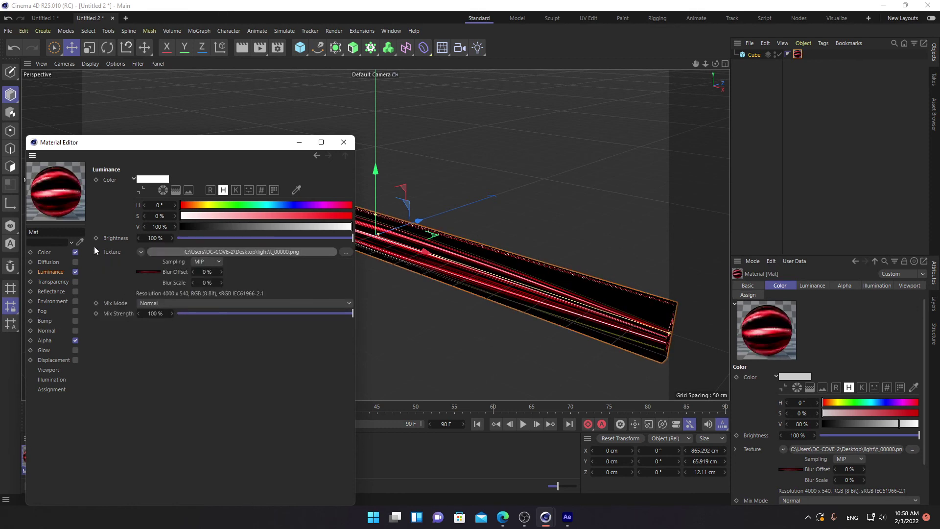
{"action": "left_click", "coordinate": [75, 253]}
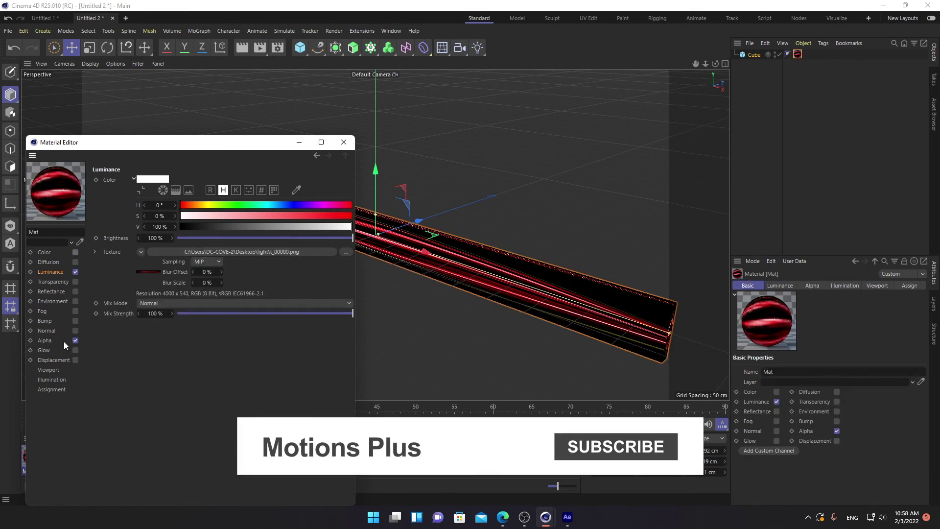
Step: Paste the streak image into Mat's Alpha texture, enable Glow, and close the material editor
{"action": "left_click", "coordinate": [46, 339]}
{"action": "left_click", "coordinate": [144, 242]}
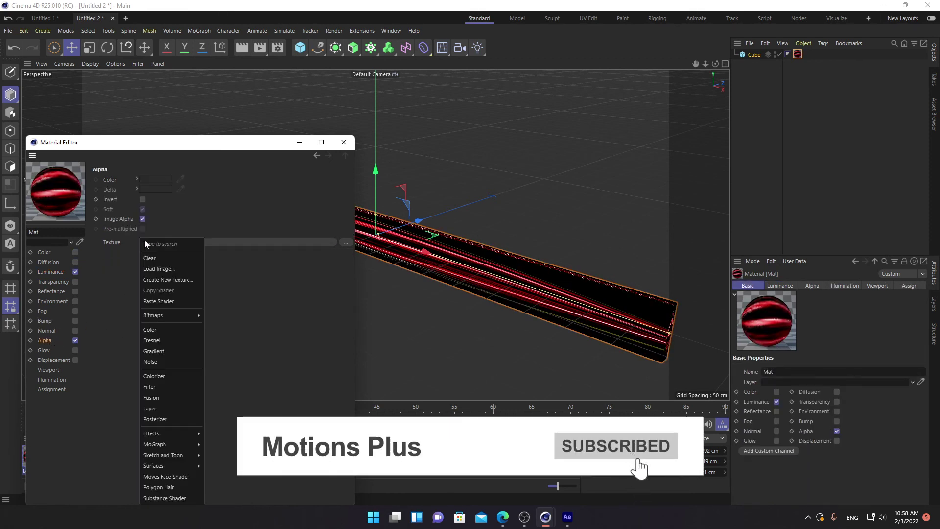
{"action": "left_click", "coordinate": [158, 301]}
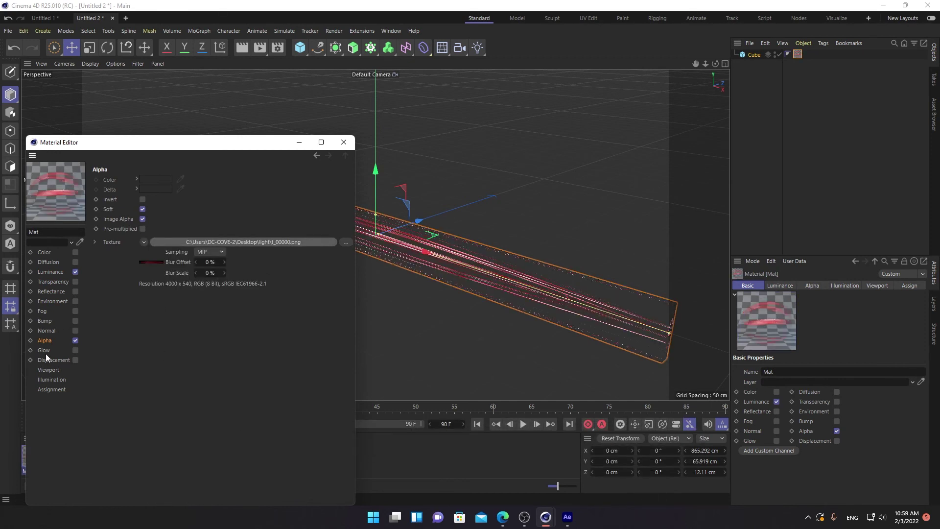
{"action": "left_click", "coordinate": [74, 350]}
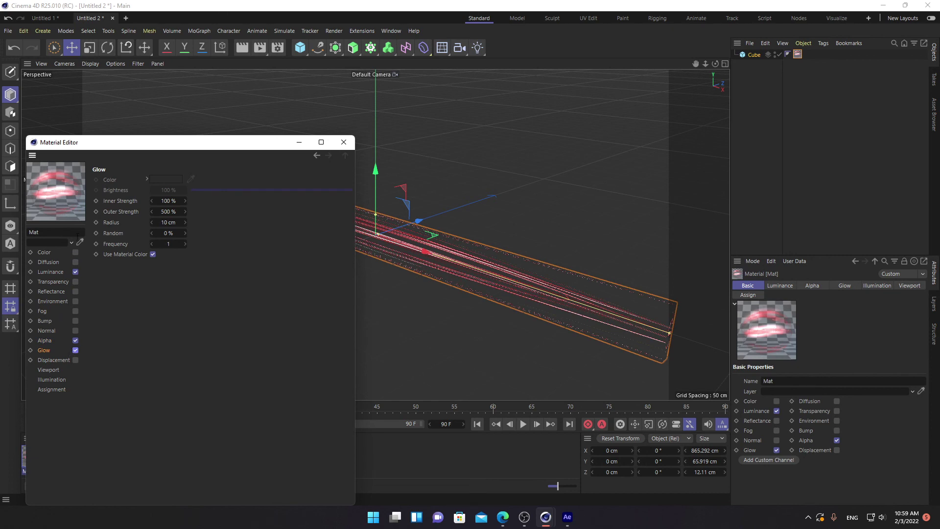
{"action": "left_click", "coordinate": [54, 253]}
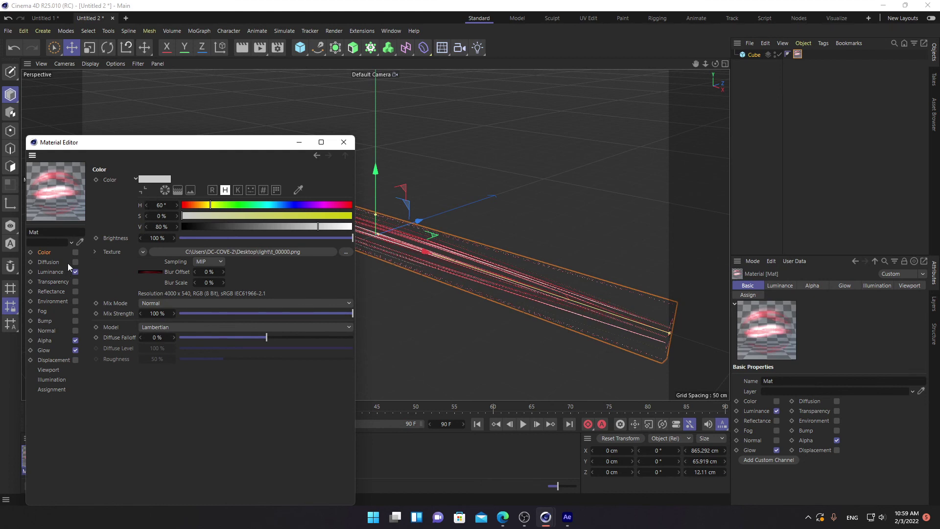
{"action": "left_click", "coordinate": [344, 142]}
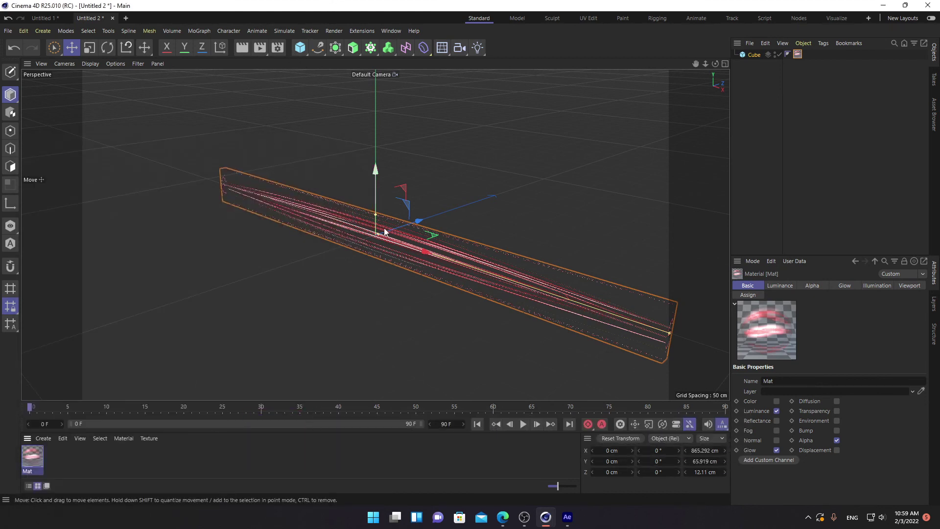
{"action": "left_click", "coordinate": [242, 49]}
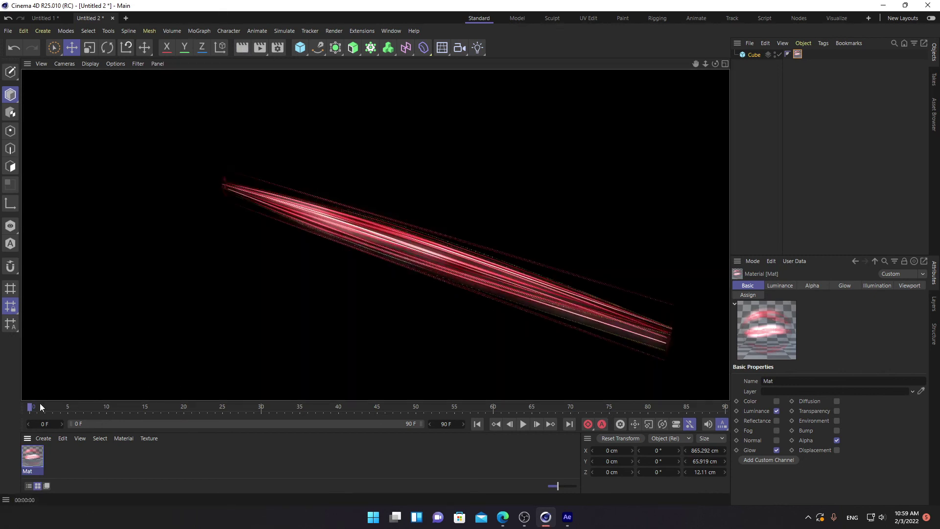
{"action": "left_click_drag", "start_coordinate": [40, 404], "coordinate": [80, 407]}
{"action": "left_click_drag", "start_coordinate": [146, 411], "coordinate": [144, 407]}
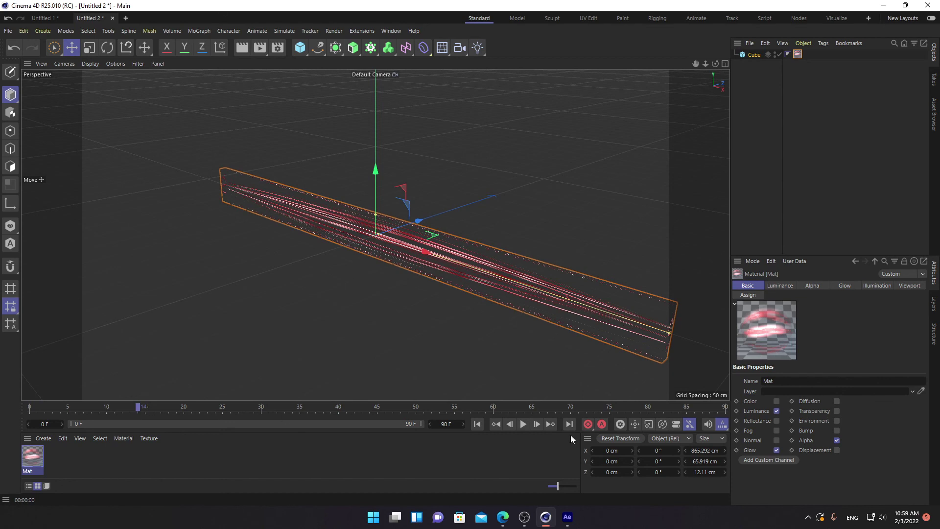
{"action": "left_click", "coordinate": [523, 424]}
{"action": "left_click", "coordinate": [523, 424]}
{"action": "left_click", "coordinate": [243, 49]}
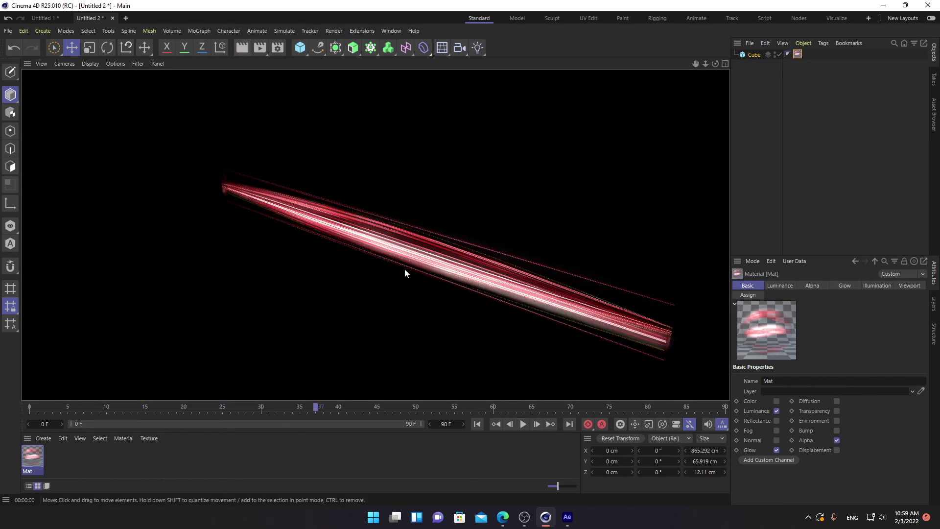
{"action": "left_click", "coordinate": [548, 275]}
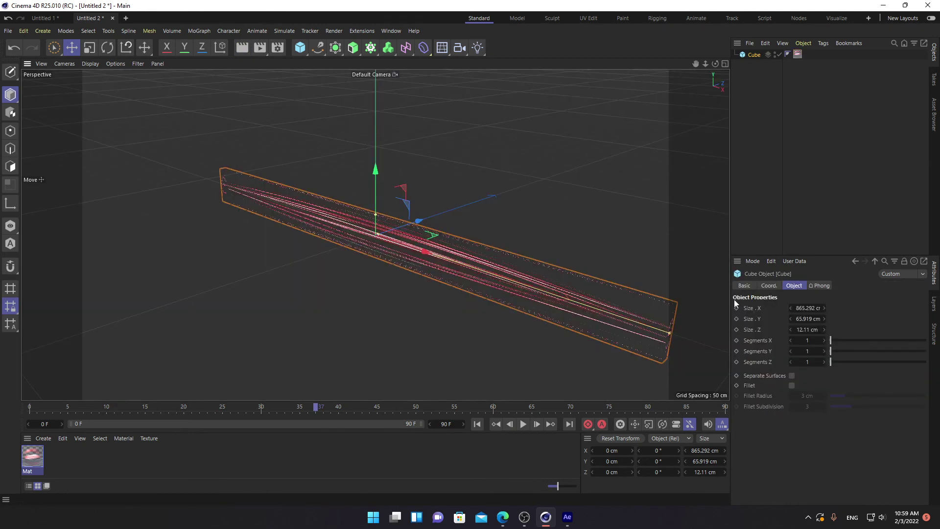
{"action": "mouse_move", "coordinate": [705, 64]}
{"action": "left_mouse_down"}
{"action": "mouse_move", "coordinate": [688, 65]}
{"action": "mouse_move", "coordinate": [714, 89]}
{"action": "left_mouse_up"}
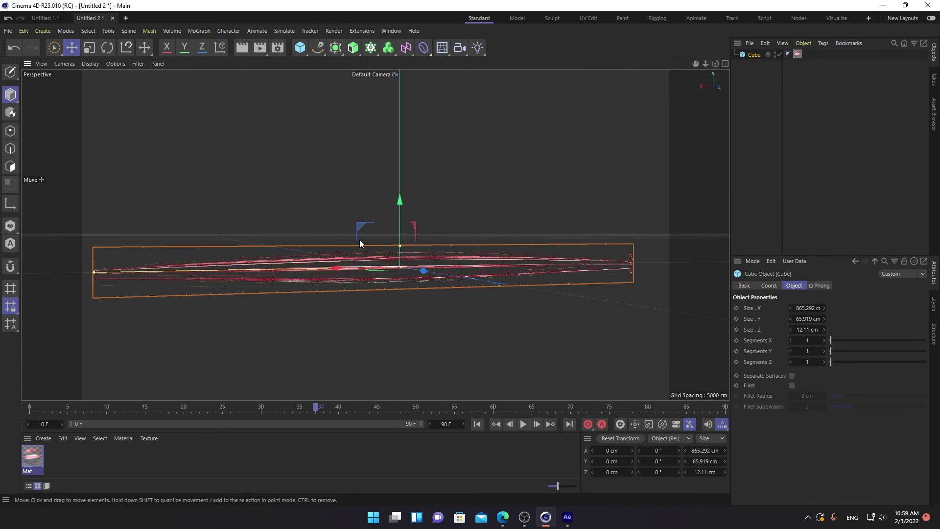
Step: Add a Glow post effect to the render settings, preview-render the slab, and return to Untitled 1
{"action": "left_click", "coordinate": [277, 47]}
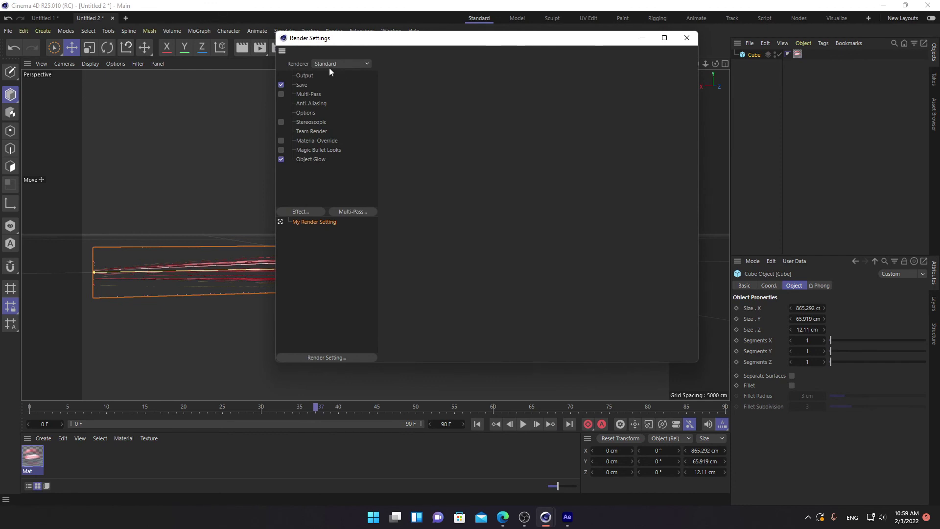
{"action": "left_click", "coordinate": [294, 211]}
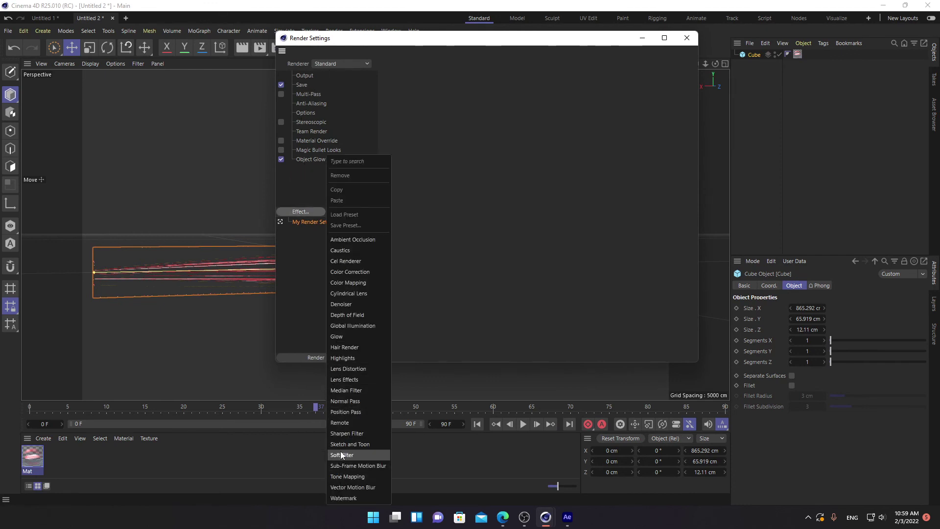
{"action": "left_click", "coordinate": [345, 337]}
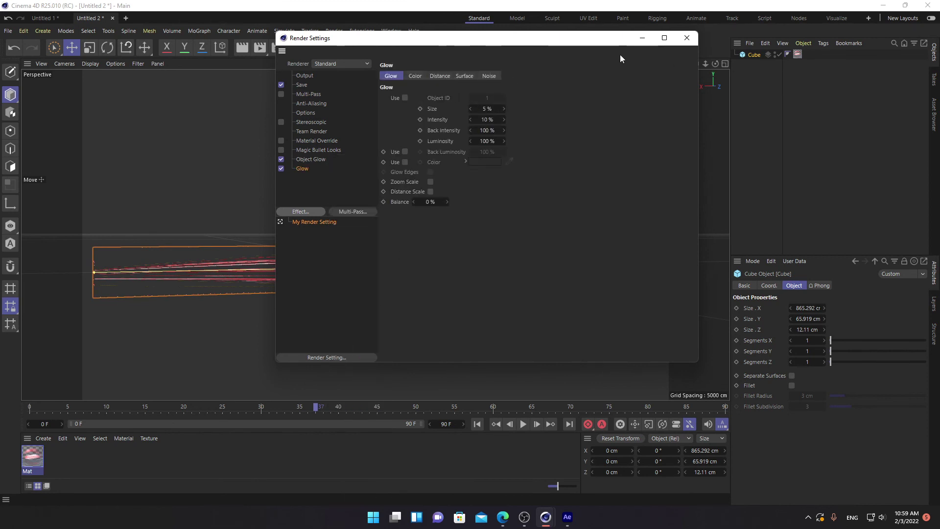
{"action": "left_click", "coordinate": [686, 38]}
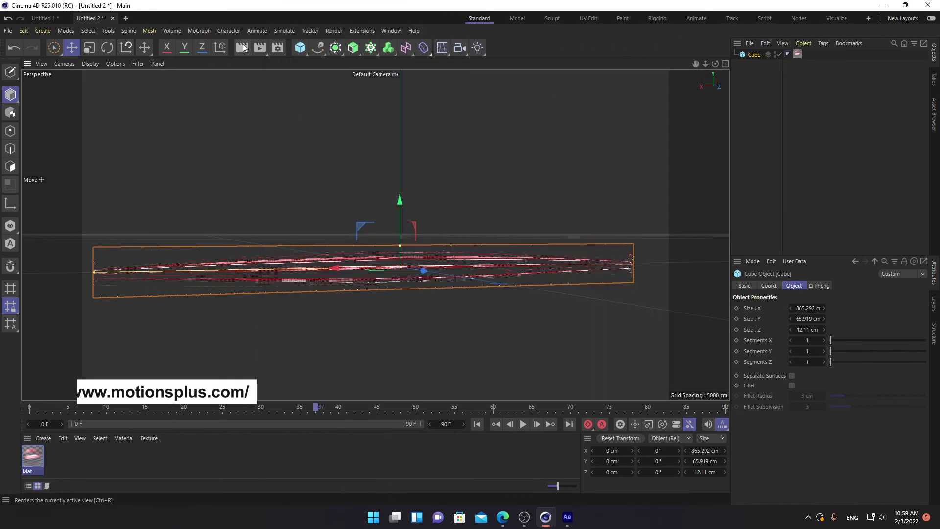
{"action": "left_click", "coordinate": [243, 47]}
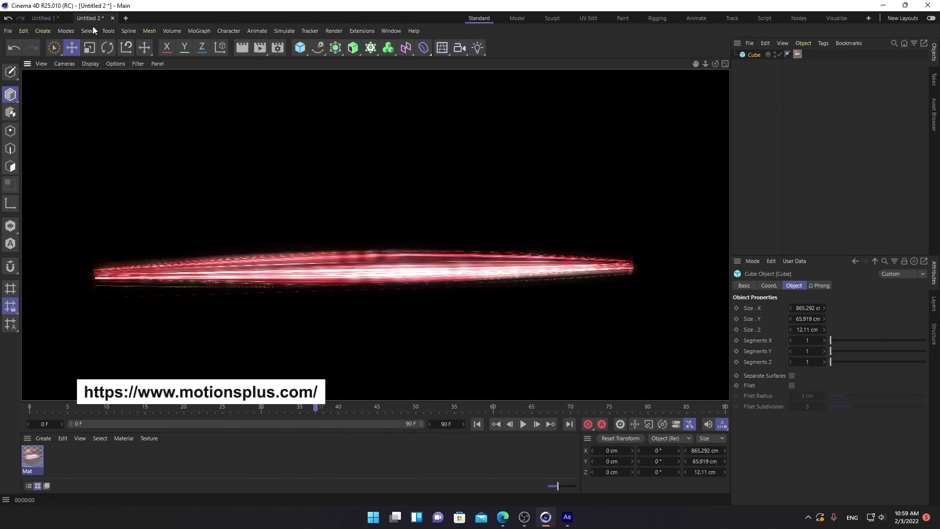
{"action": "left_click", "coordinate": [35, 19]}
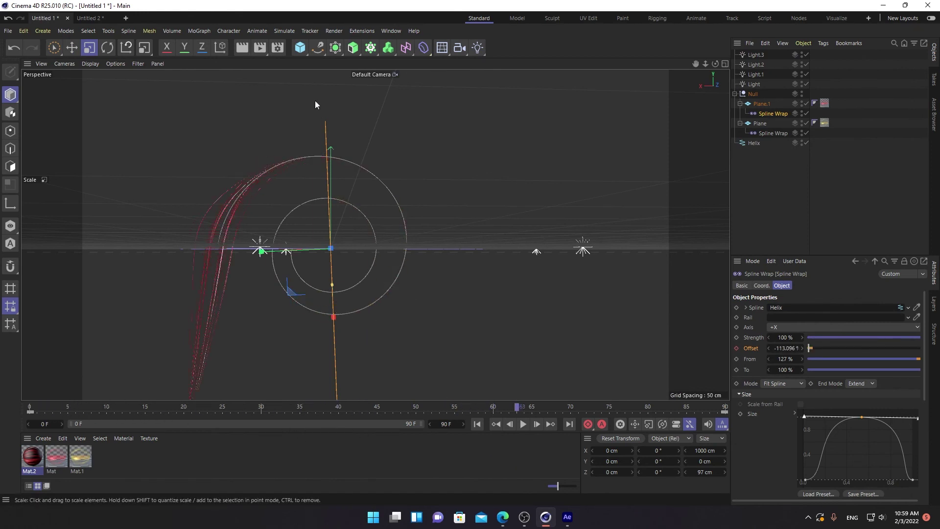
{"action": "left_click", "coordinate": [243, 47]}
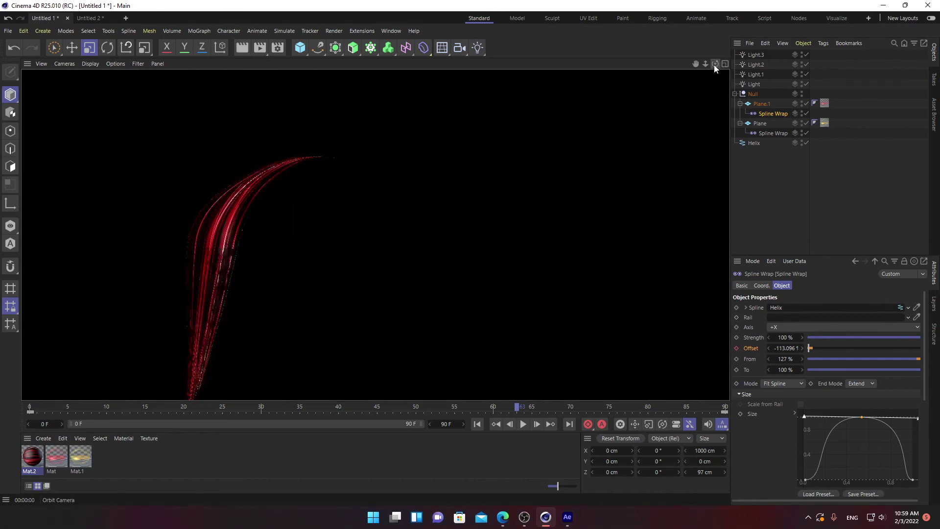
{"action": "left_click_drag", "start_coordinate": [714, 65], "coordinate": [686, 74]}
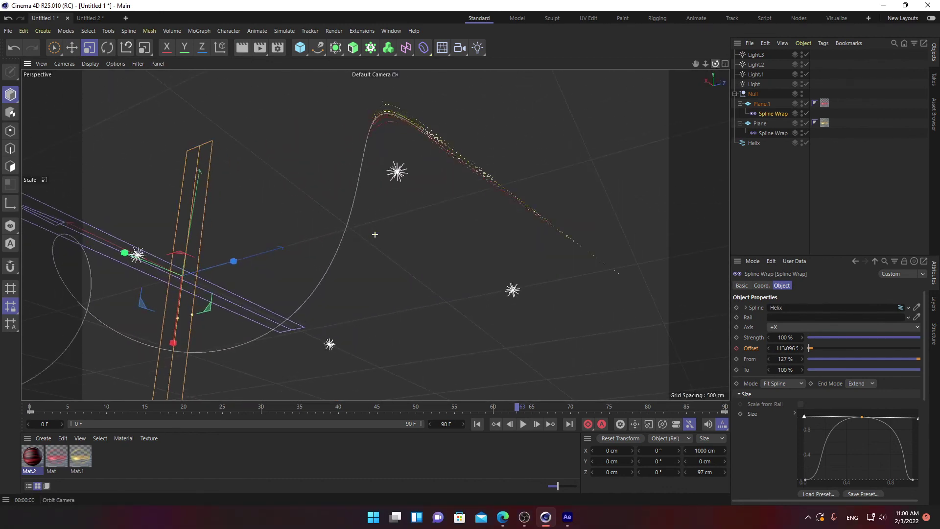
{"action": "left_click", "coordinate": [245, 48]}
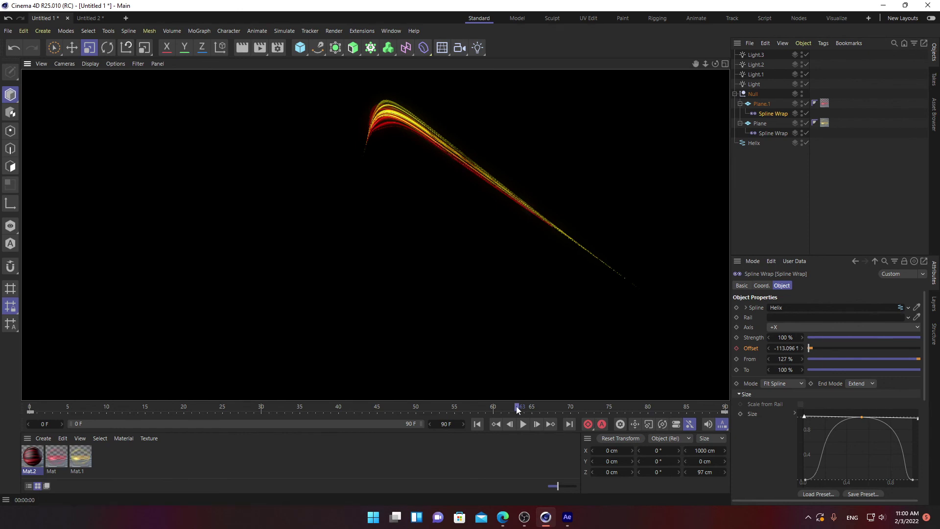
{"action": "mouse_move", "coordinate": [517, 407]}
{"action": "left_mouse_down"}
{"action": "mouse_move", "coordinate": [370, 407]}
{"action": "mouse_move", "coordinate": [471, 405]}
{"action": "left_mouse_up"}
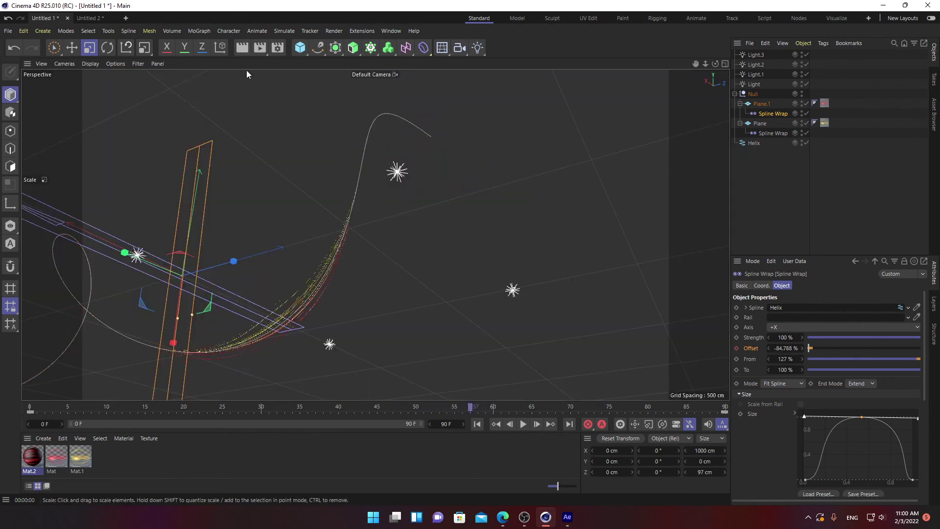
{"action": "left_click", "coordinate": [246, 47]}
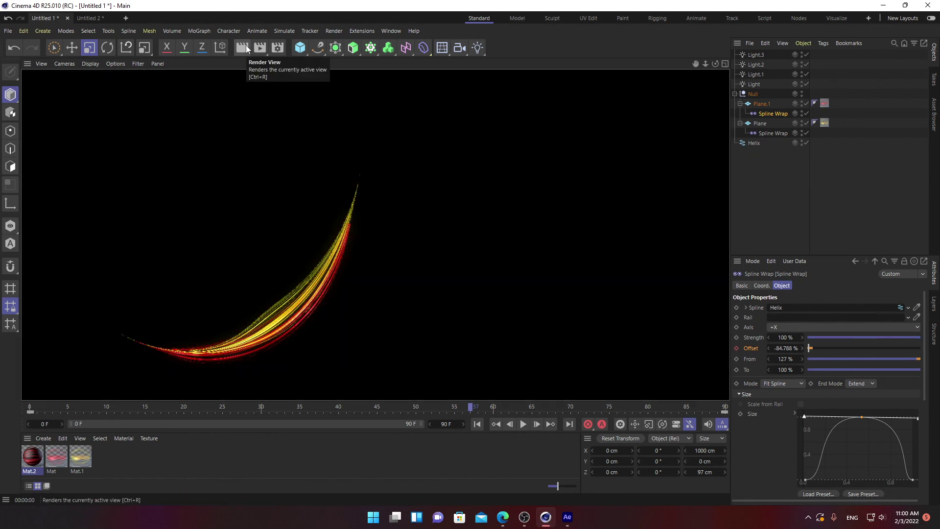